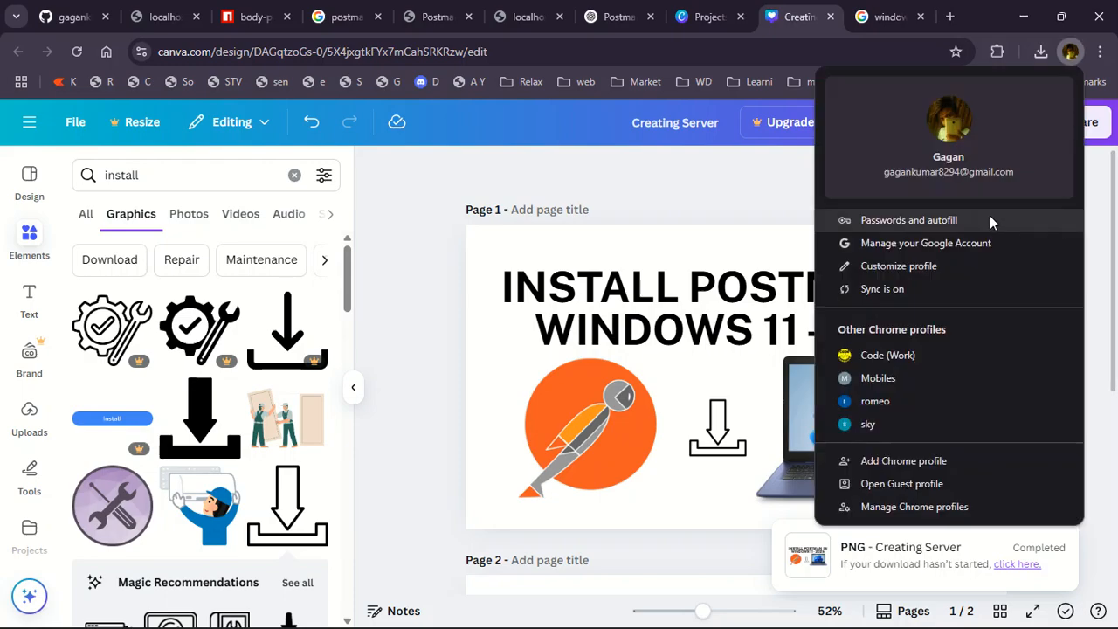
# Switch to the Code (Work) Chrome profile and search Google for youtube studio.
pyautogui.click(916, 353)
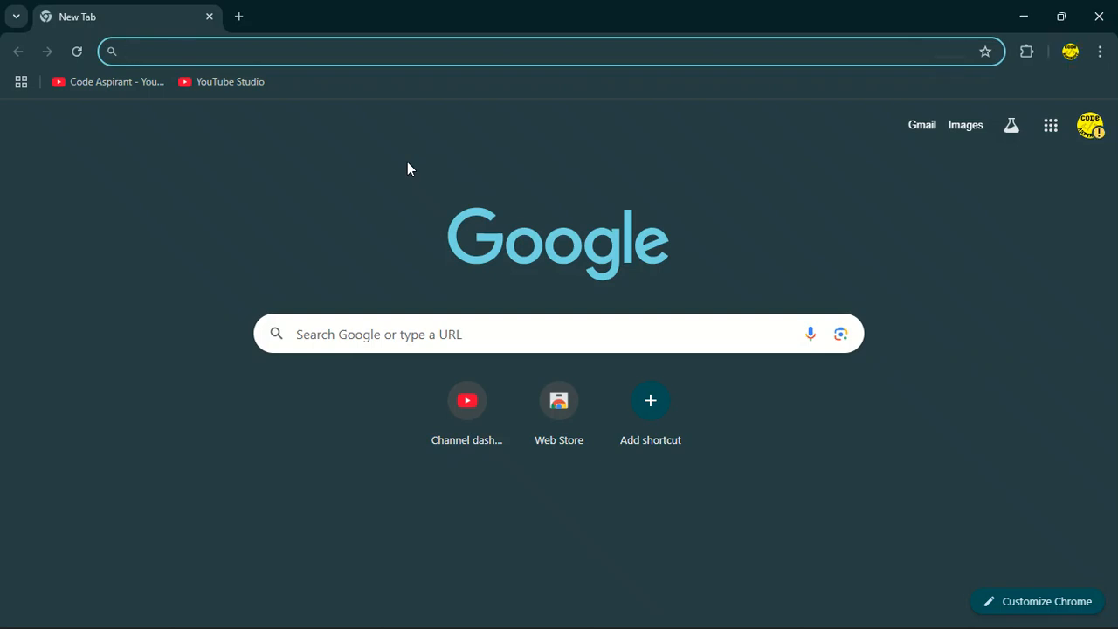
pyautogui.click(328, 54)
pyautogui.click(74, 153)
pyautogui.click(170, 58)
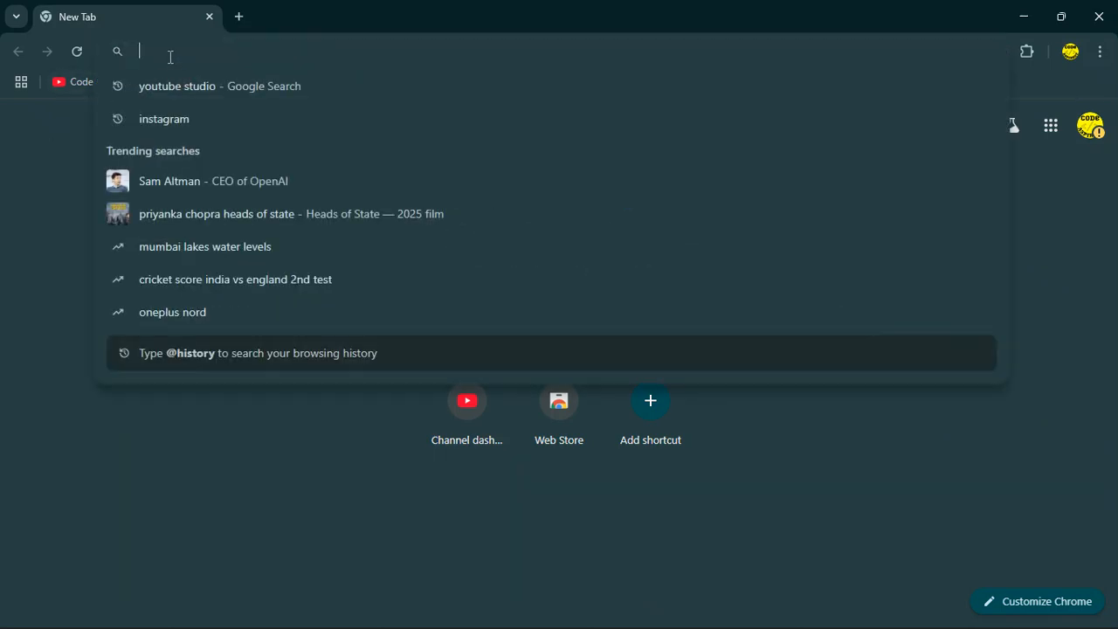
pyautogui.write('yo')
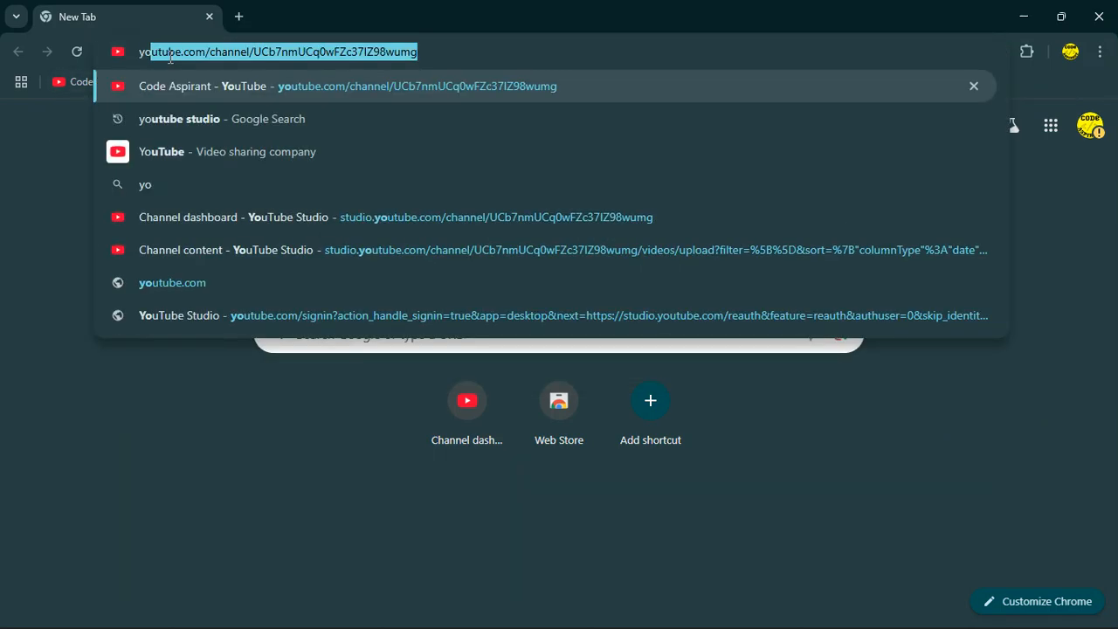
pyautogui.press('BackSpace')
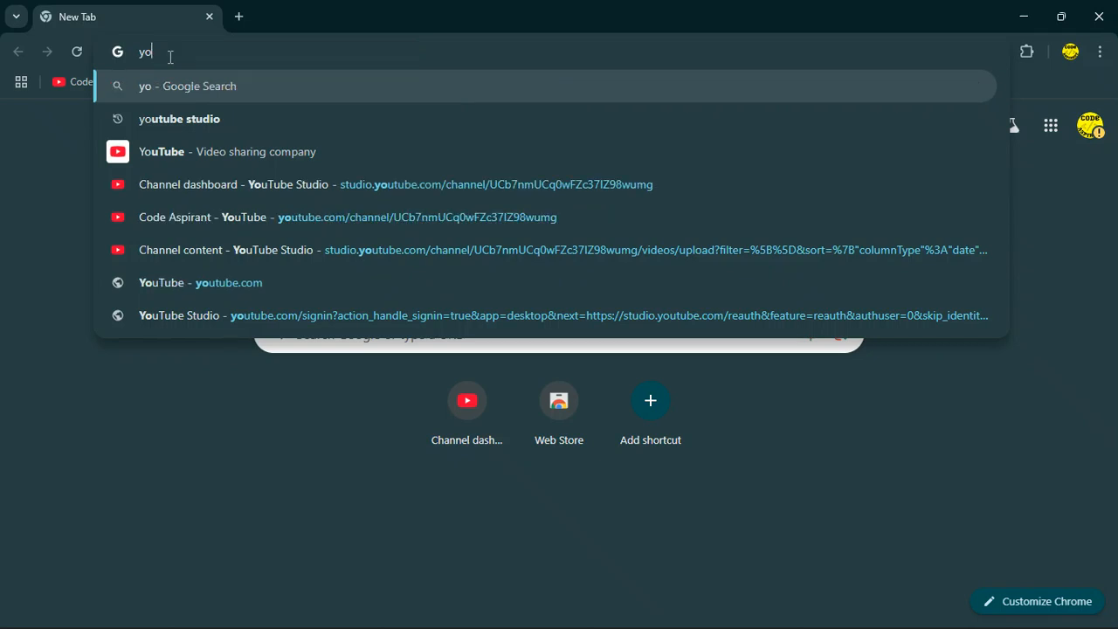
pyautogui.write('u')
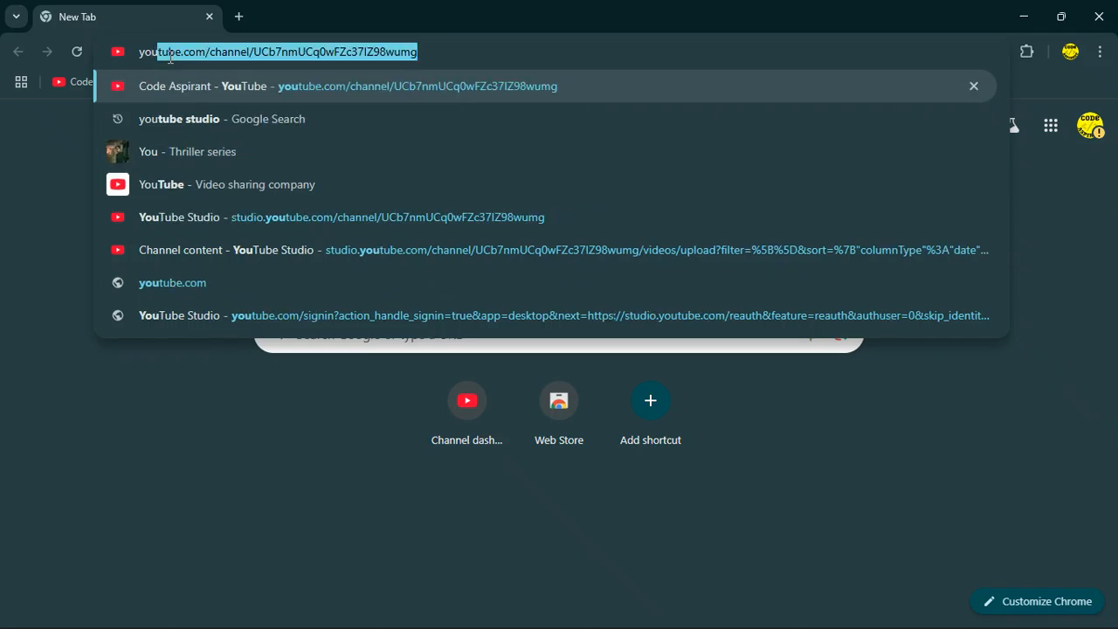
pyautogui.write('tube studio')
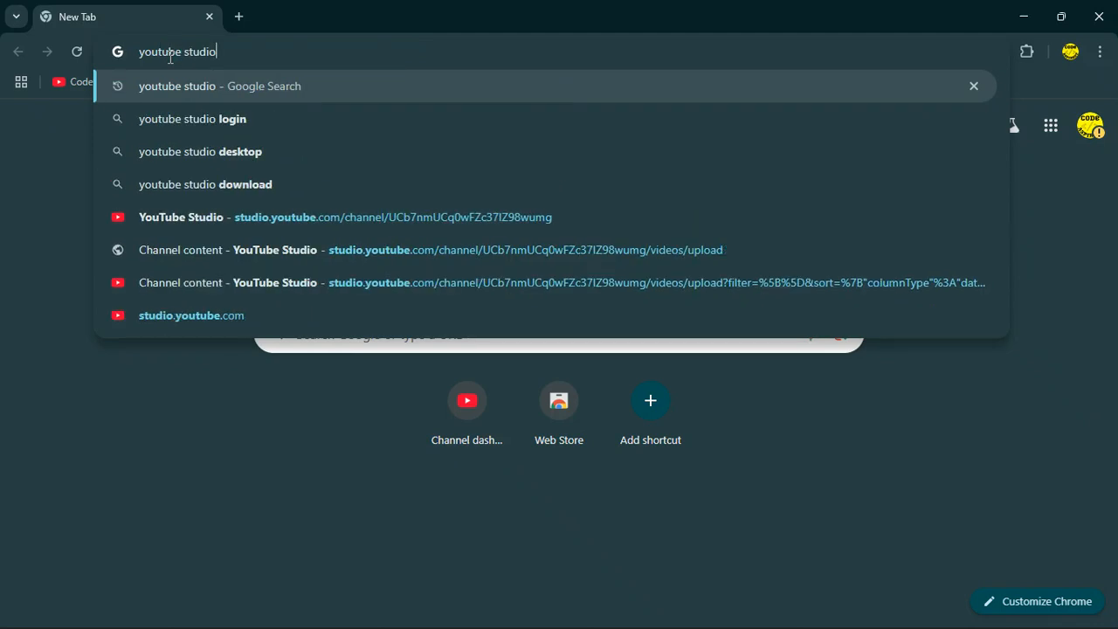
pyautogui.press('Return')
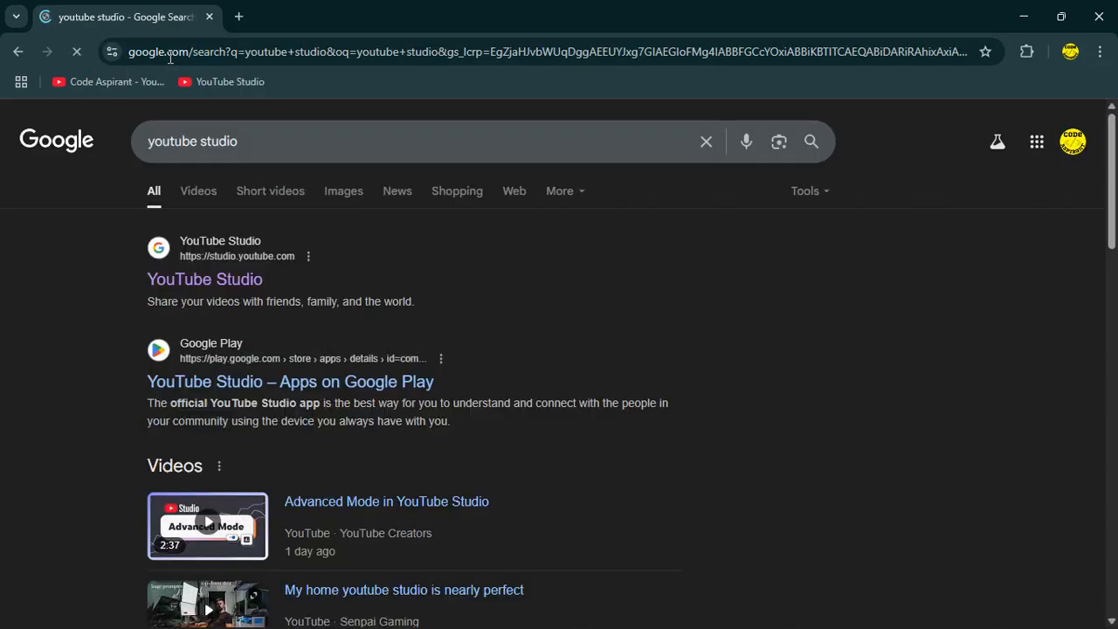
# Open the YouTube Studio result in a new tab and switch to it.
pyautogui.rightClick(198, 289)
pyautogui.click(276, 298)
pyautogui.hotkey('ctrl', 'Tab')
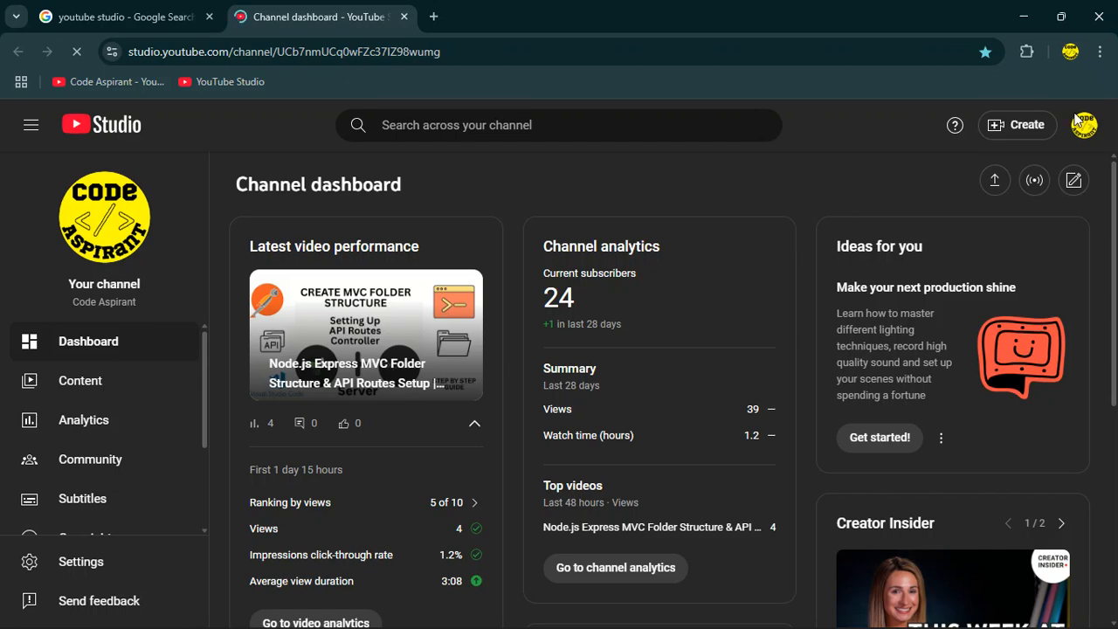
# Start a video upload and choose the postman video from the Desktop rec folder.
pyautogui.click(1017, 125)
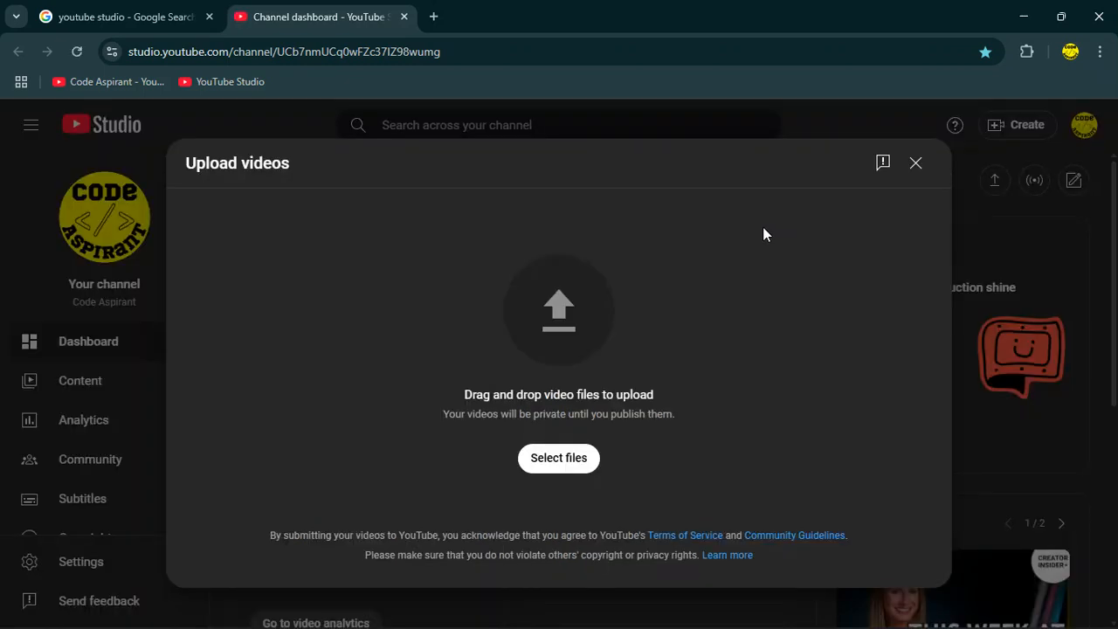
pyautogui.click(572, 458)
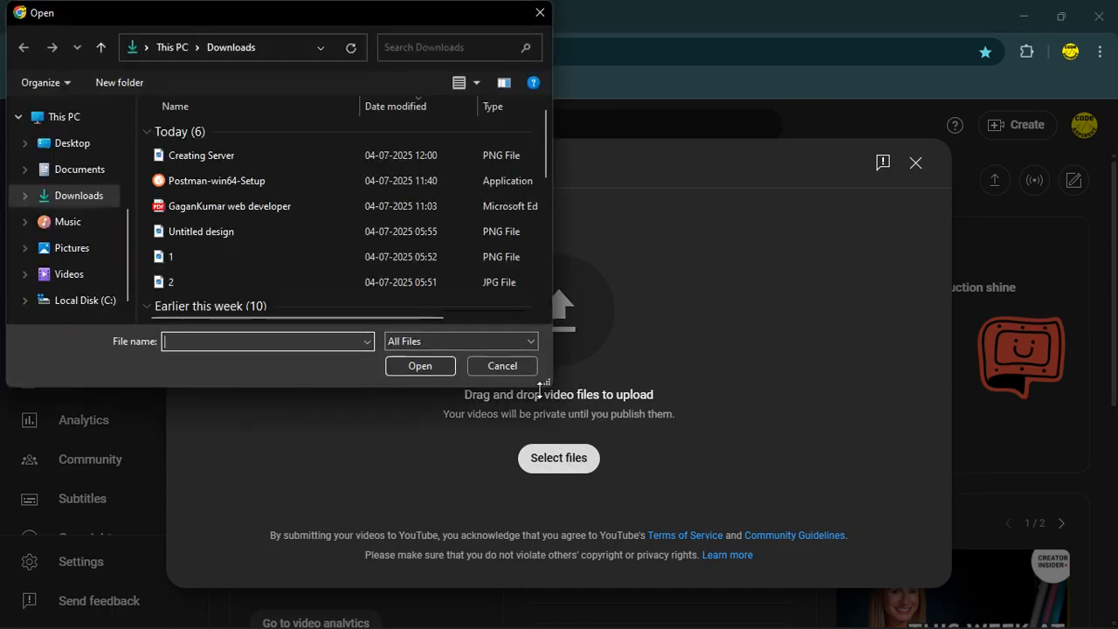
pyautogui.scroll(2, 41, 162)
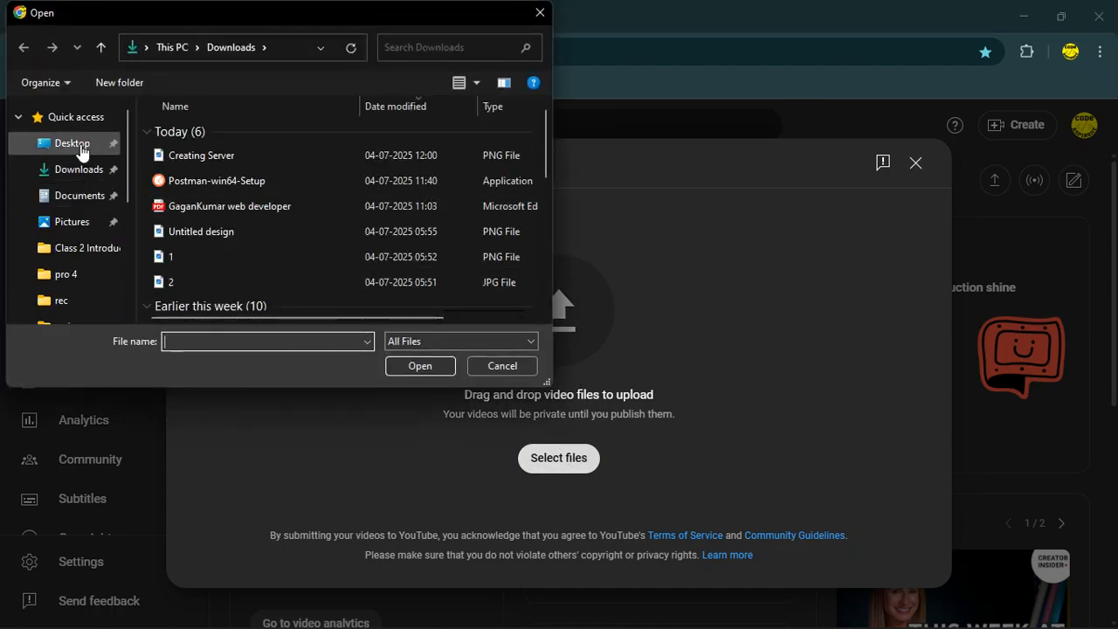
pyautogui.click(77, 145)
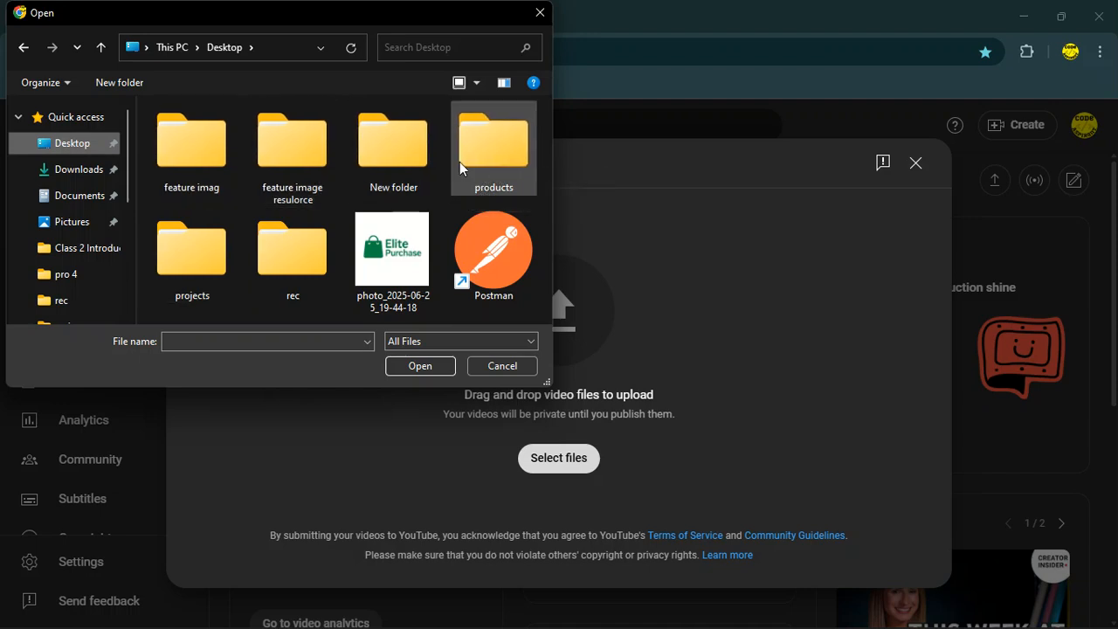
pyautogui.doubleClick(265, 241)
pyautogui.click(483, 153)
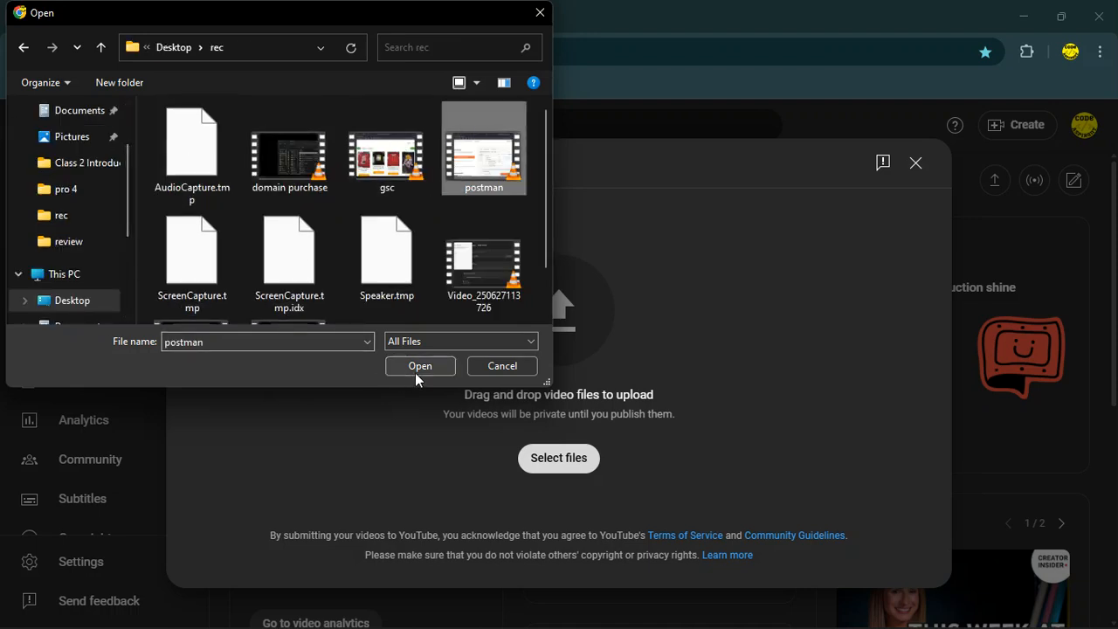
pyautogui.click(417, 367)
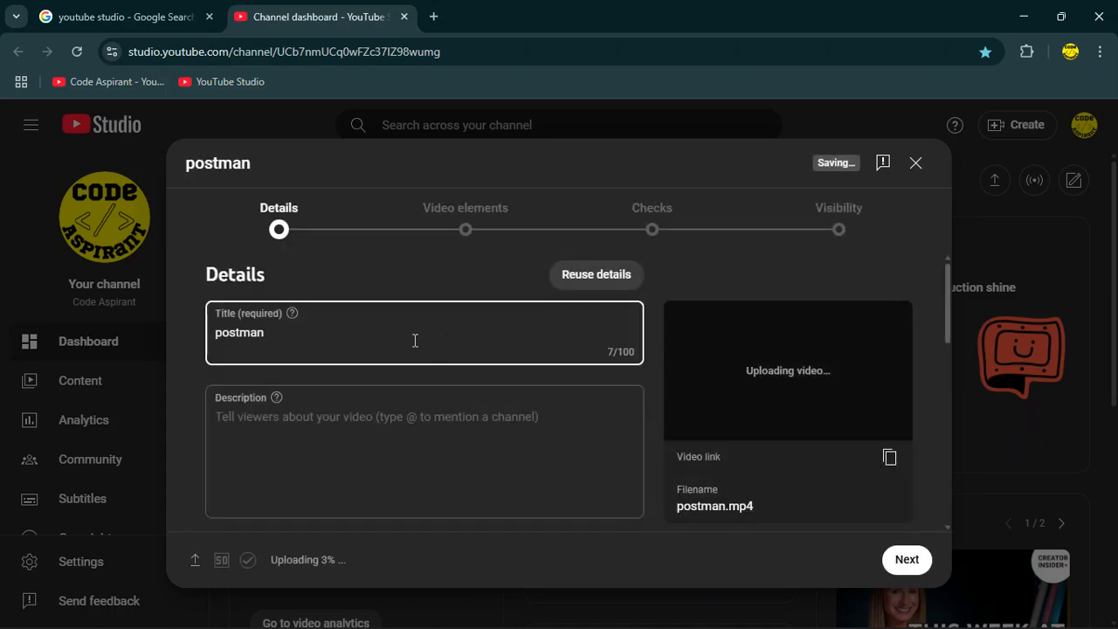
# Copy the title line from the Notepad notes and paste it into the video's Title field.
pyautogui.moveTo(442, 335); pyautogui.dragTo(24, 291)
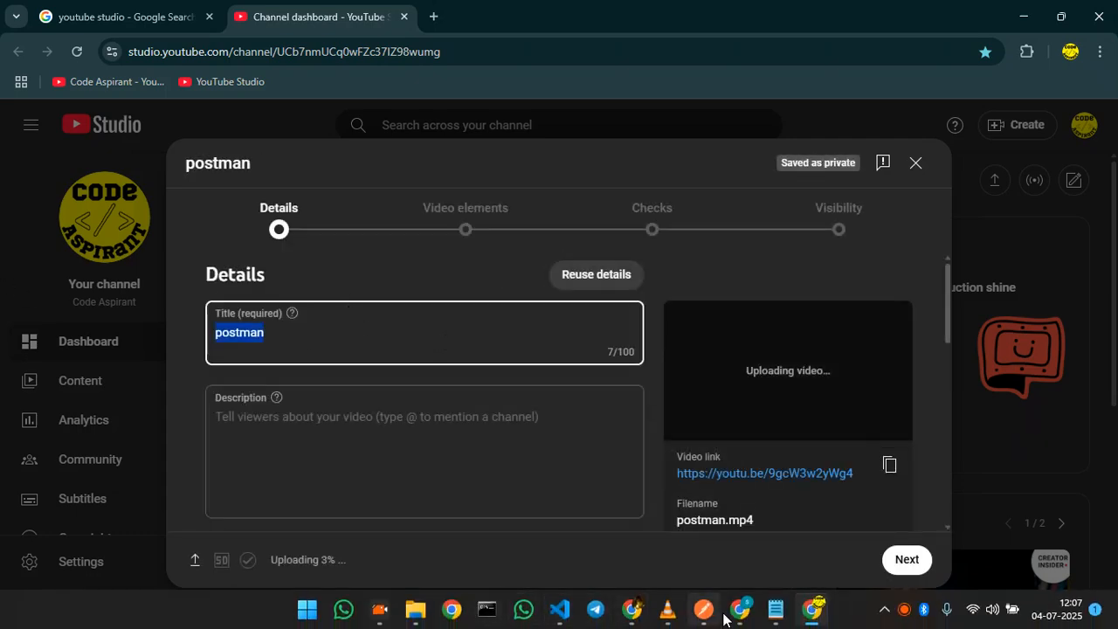
pyautogui.moveTo(773, 609)
pyautogui.click(832, 521)
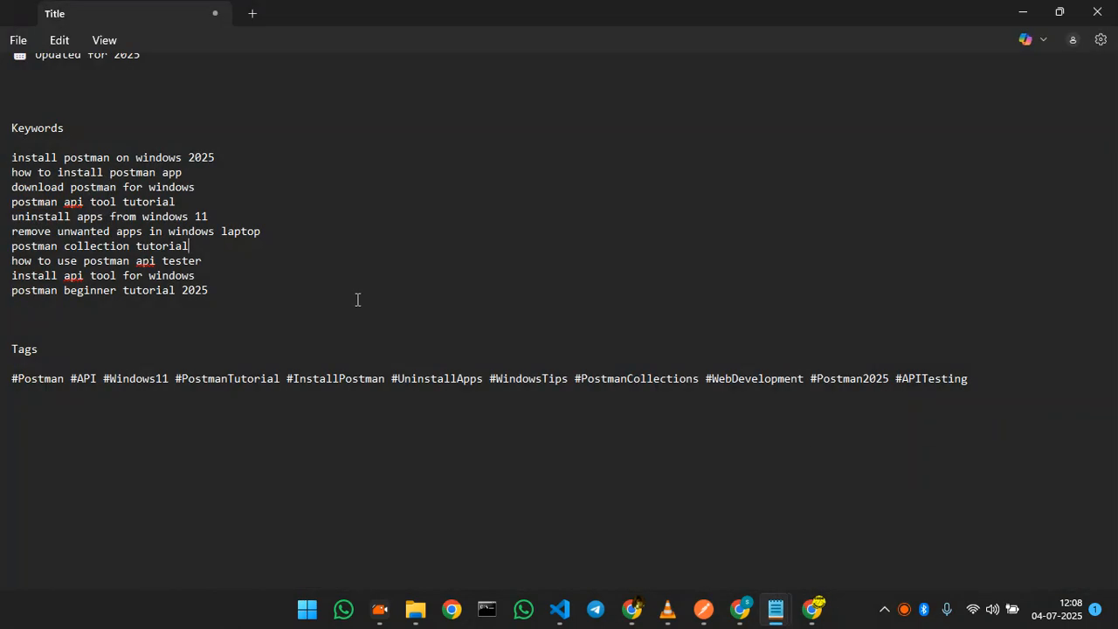
pyautogui.scroll(7, 171, 197)
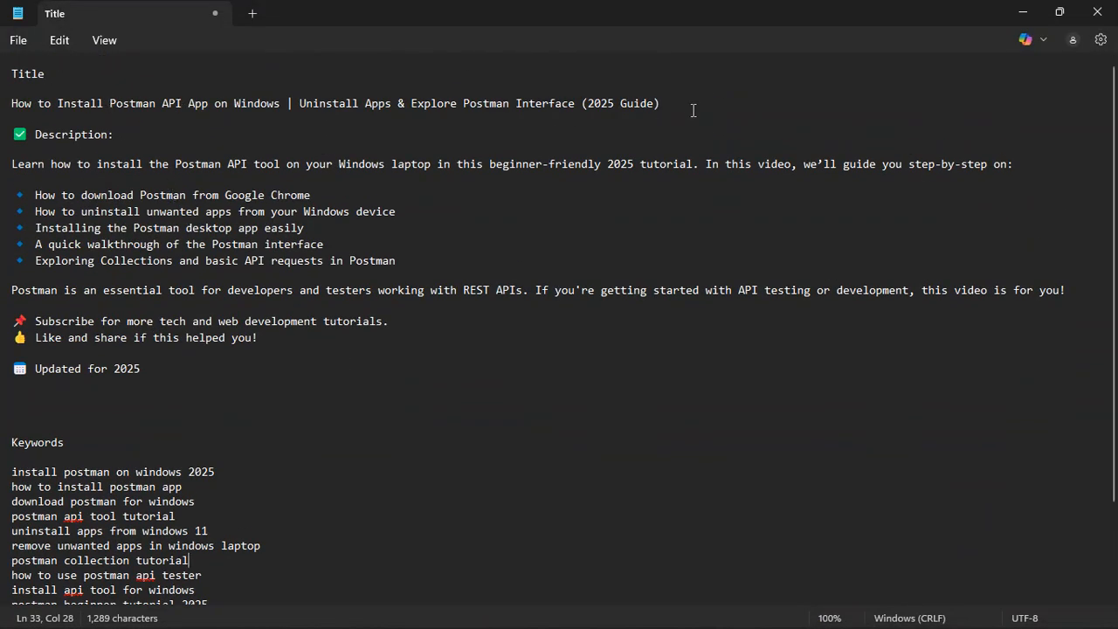
pyautogui.tripleClick(693, 110)
pyautogui.hotkey('ctrl', 'c')
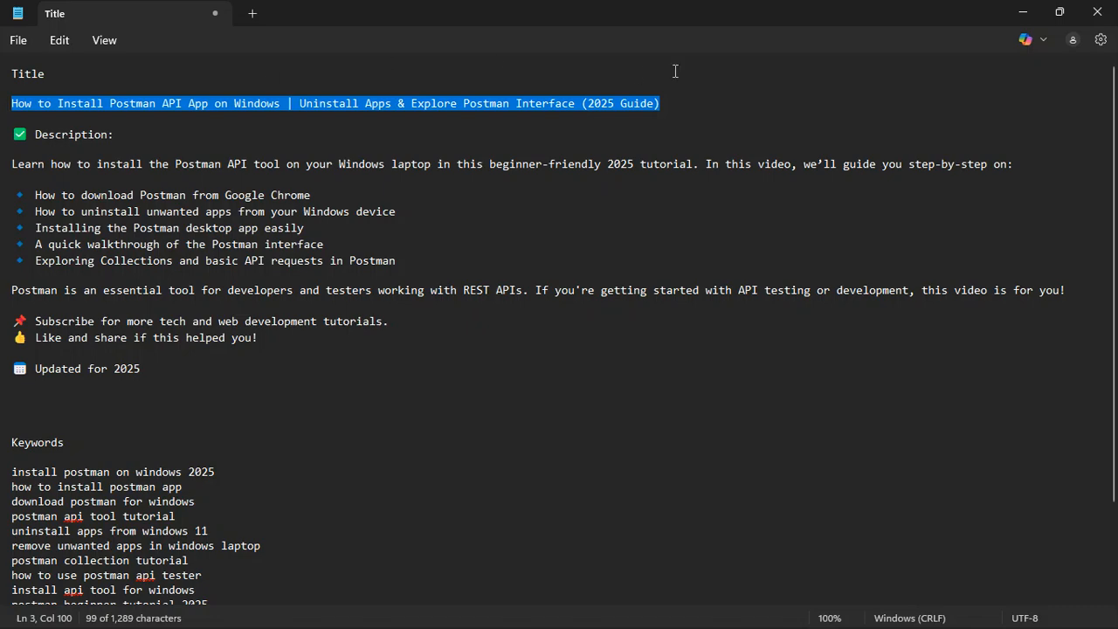
pyautogui.click(1033, 9)
pyautogui.click(288, 333)
pyautogui.hotkey('ctrl', 'v')
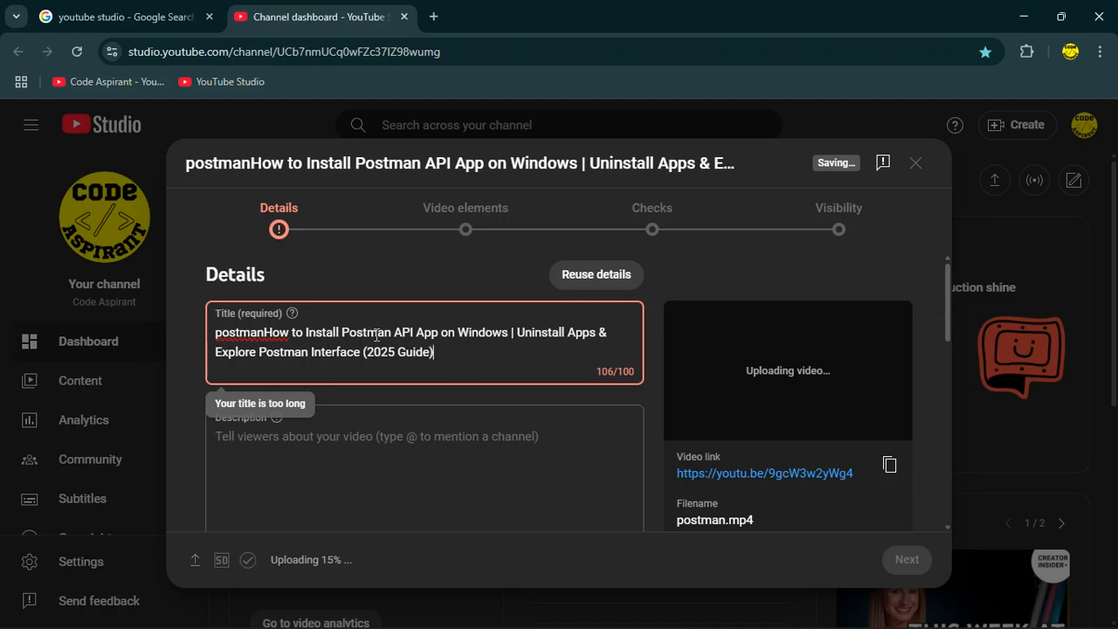
# Remove the leftover 'postman' text so the title starts with 'How to Install Postman API App on Windows'.
pyautogui.press('BackSpace')
pyautogui.press('BackSpace')
pyautogui.press('BackSpace')
pyautogui.press('BackSpace')
pyautogui.press('BackSpace')
pyautogui.press('BackSpace')
pyautogui.press('BackSpace')
pyautogui.press('BackSpace')
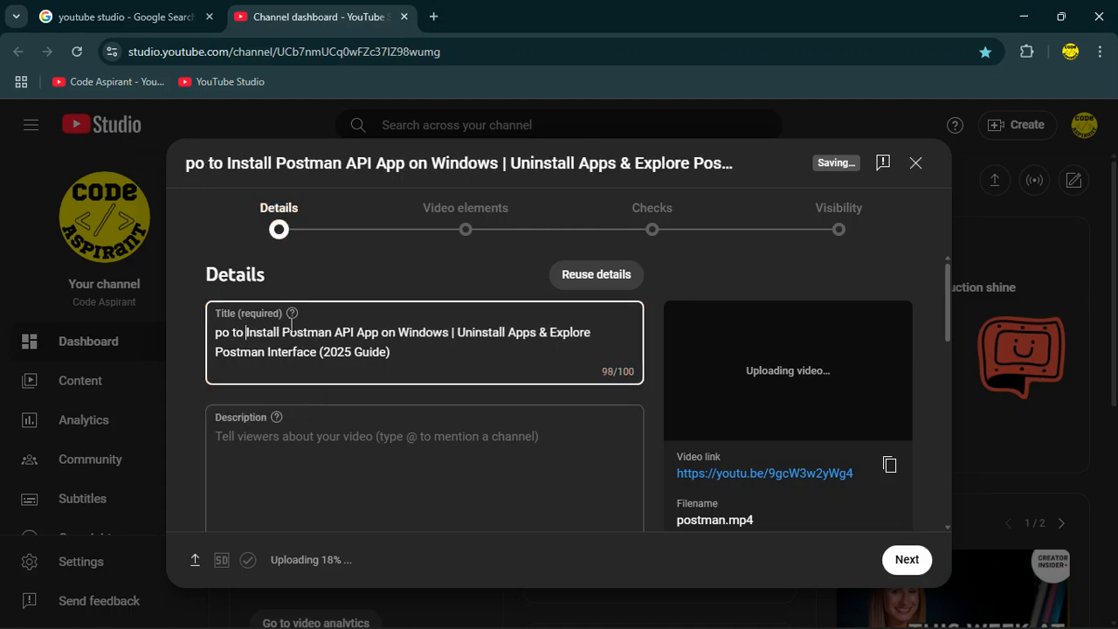
pyautogui.press('BackSpace')
pyautogui.press('BackSpace')
pyautogui.press('BackSpace')
pyautogui.press('BackSpace')
pyautogui.press('BackSpace')
pyautogui.press('BackSpace')
pyautogui.write('How')
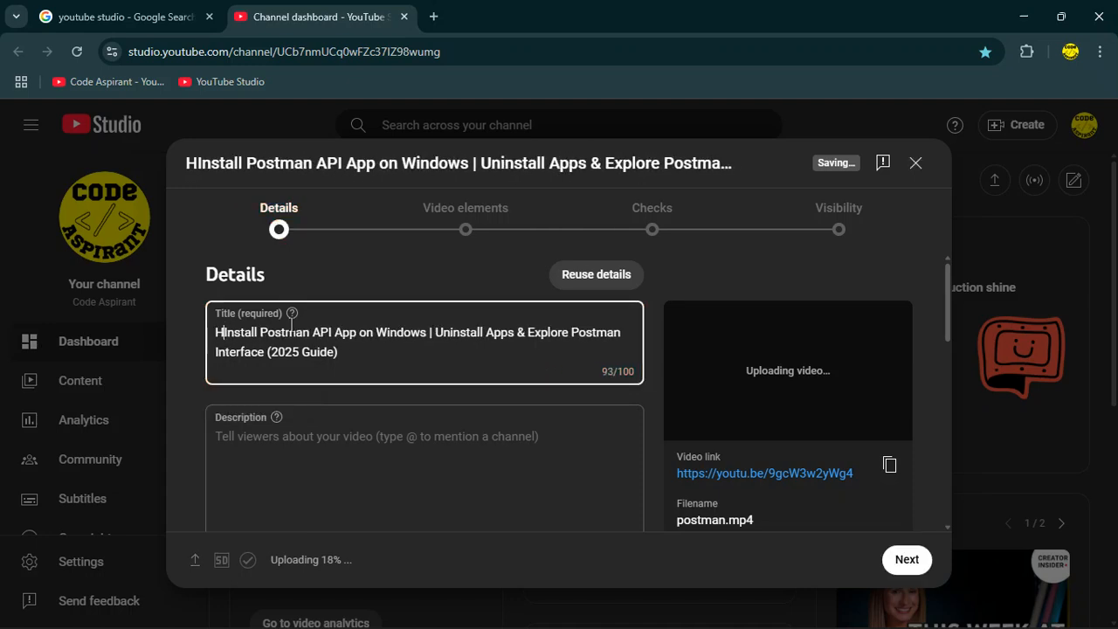
pyautogui.write(' to')
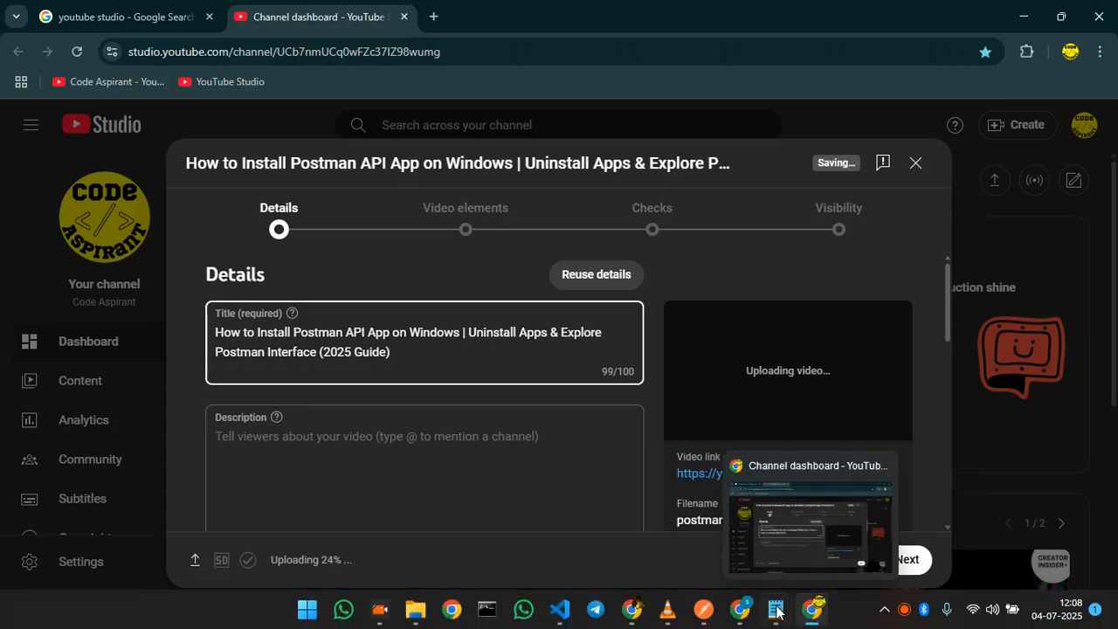
# Copy the description block from the Notepad notes and paste it into the video's Description field.
pyautogui.moveTo(776, 614)
pyautogui.click(840, 532)
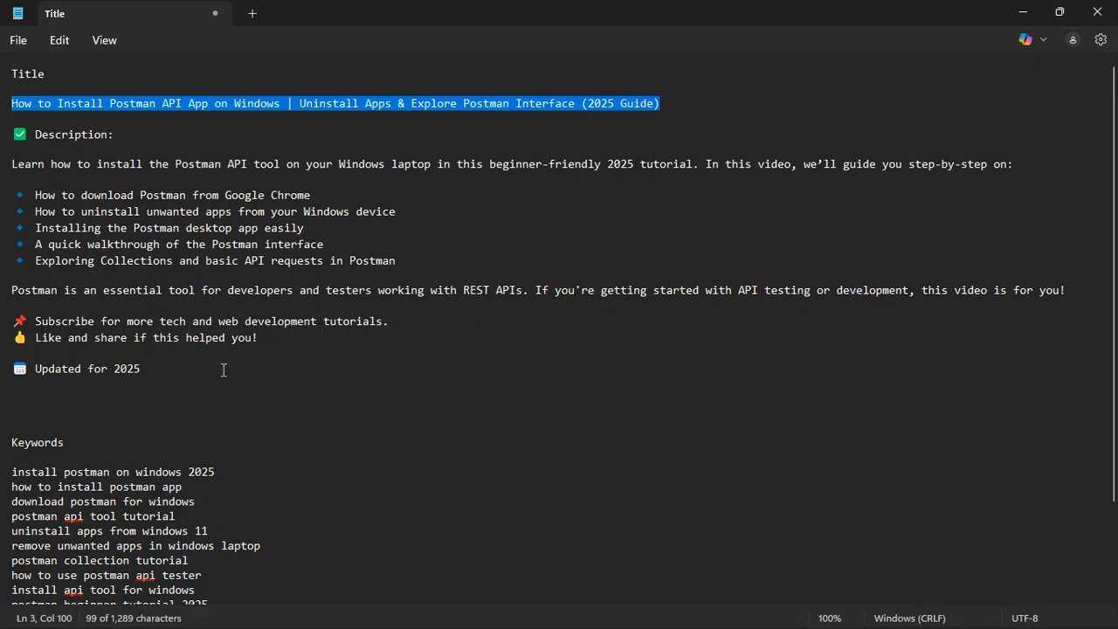
pyautogui.moveTo(185, 385); pyautogui.dragTo(1, 168)
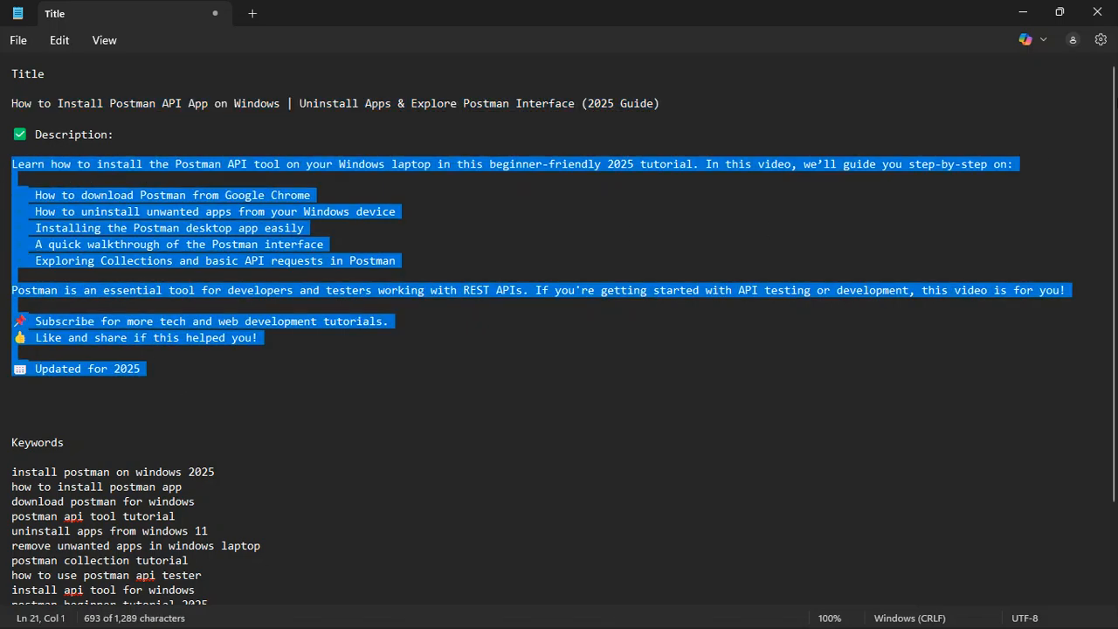
pyautogui.click(1057, 13)
pyautogui.click(315, 446)
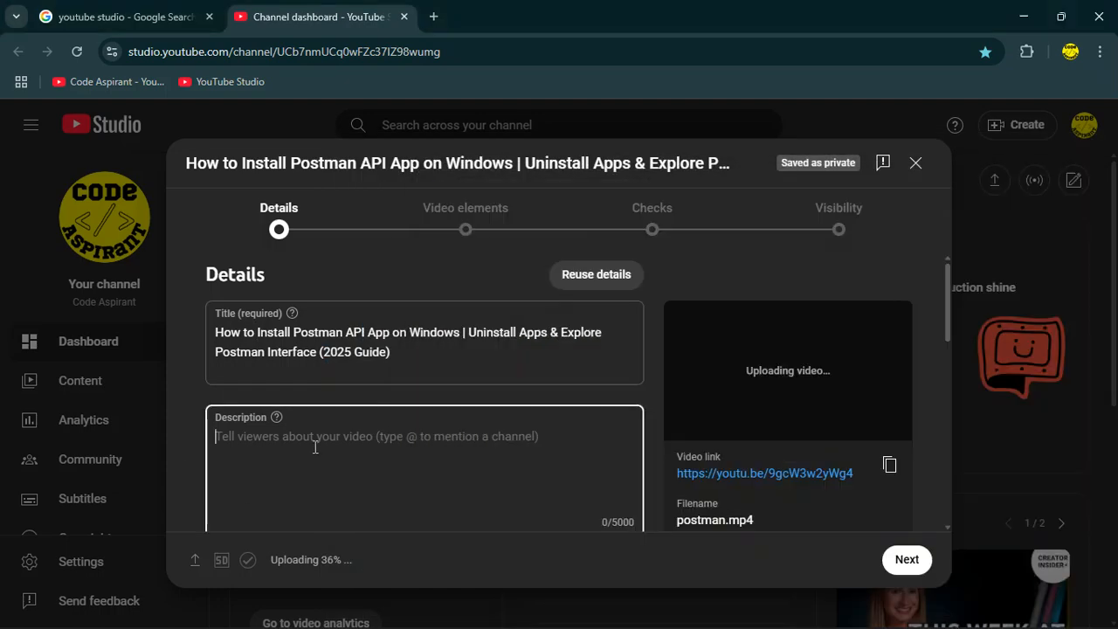
pyautogui.hotkey('ctrl', 'v')
pyautogui.scroll(-5, 365, 447)
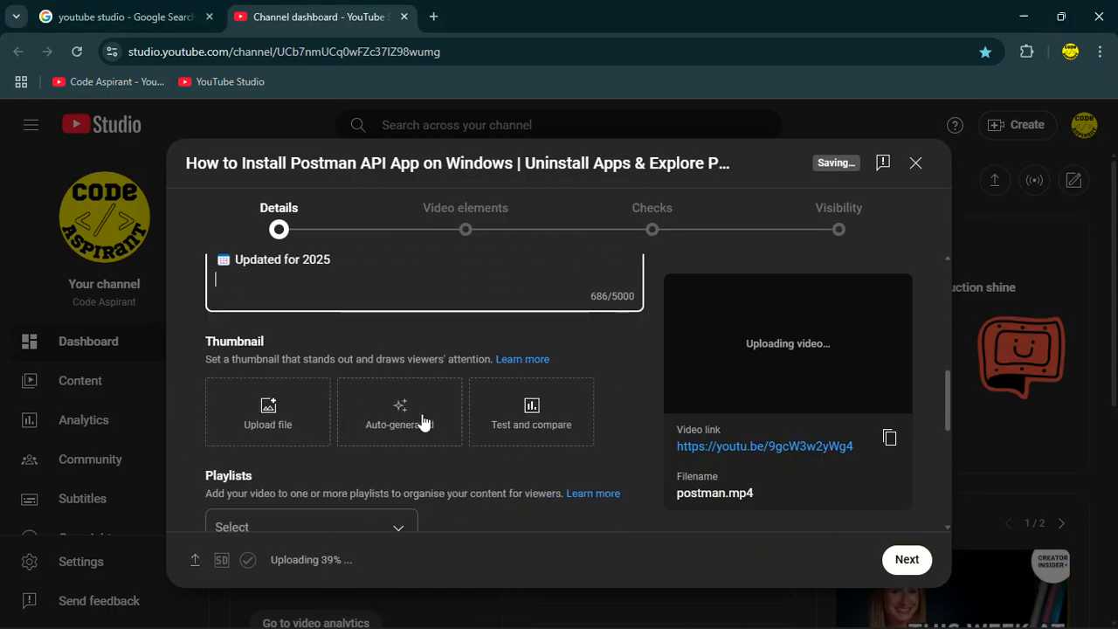
pyautogui.scroll(1, 363, 333)
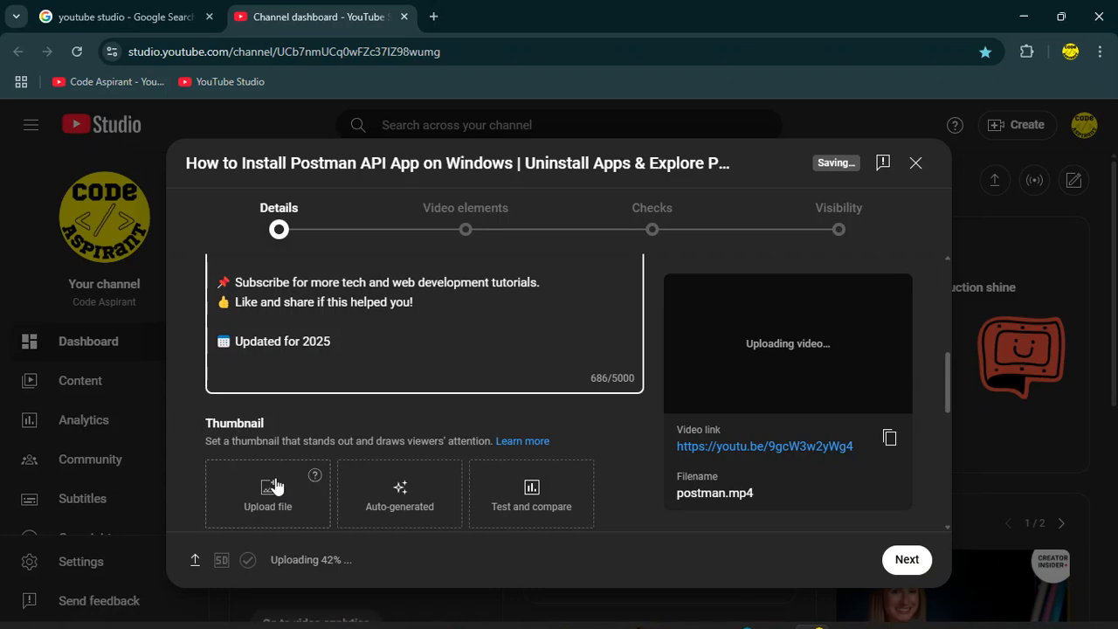
pyautogui.click(312, 458)
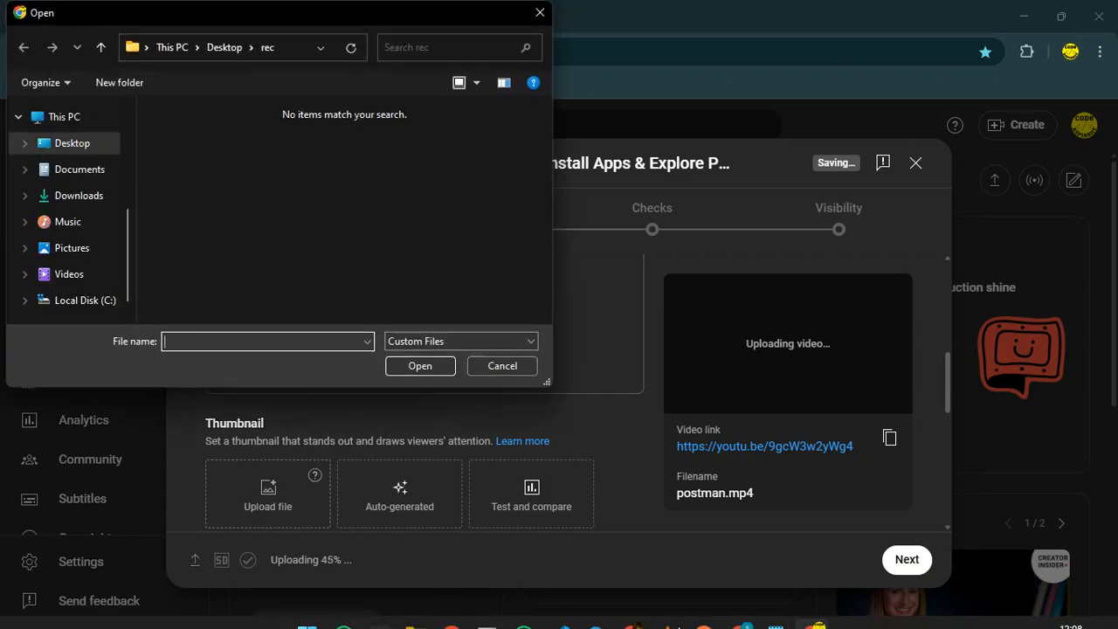
pyautogui.click(759, 551)
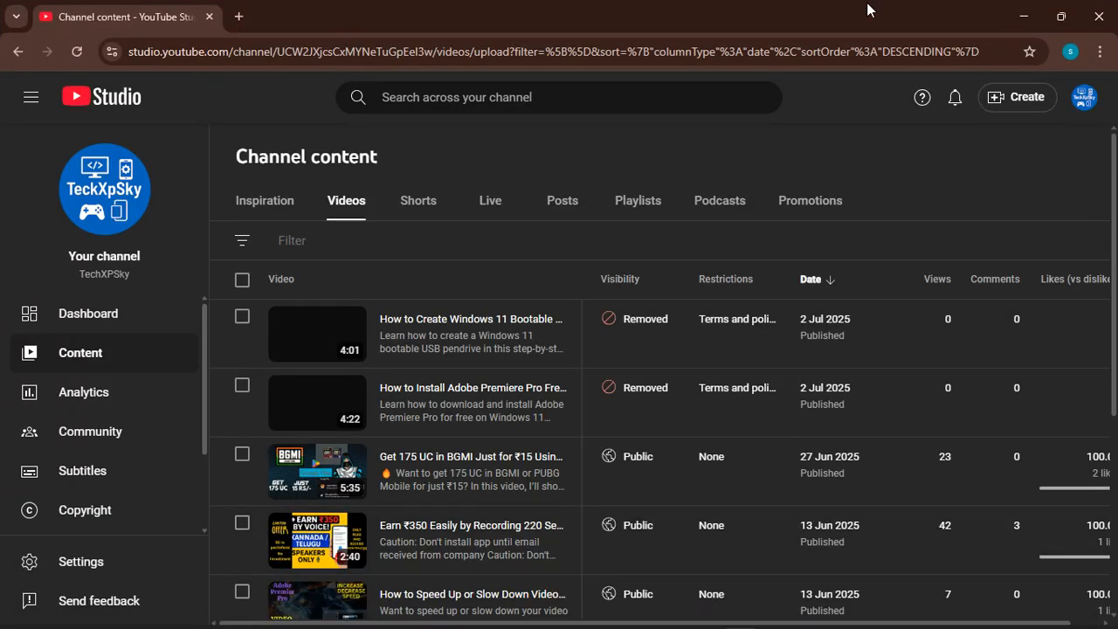
pyautogui.click(1071, 52)
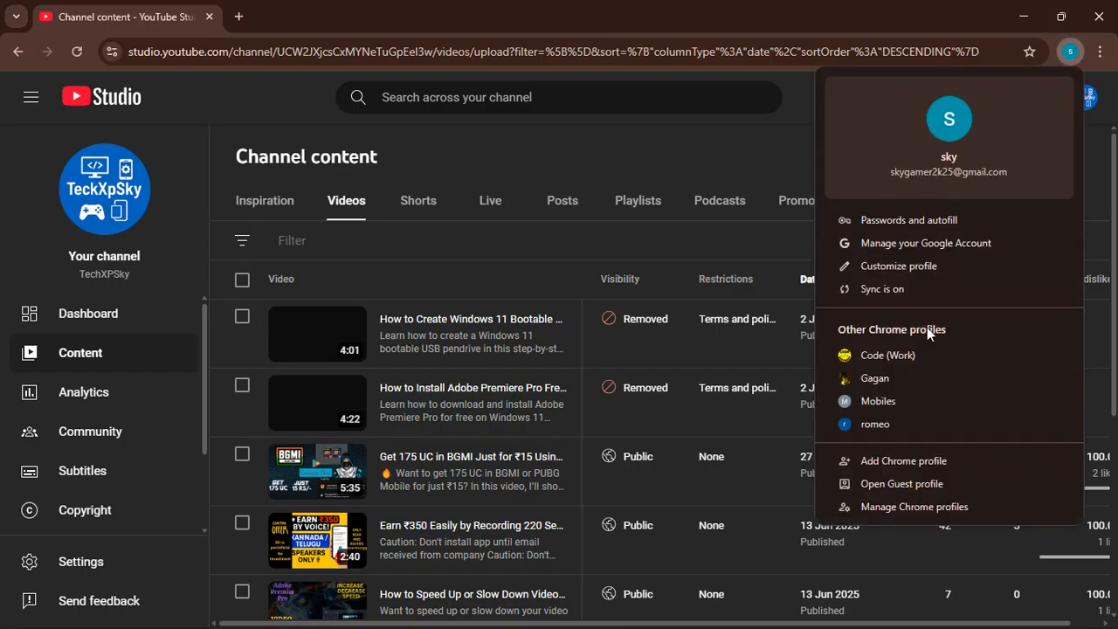
pyautogui.click(921, 351)
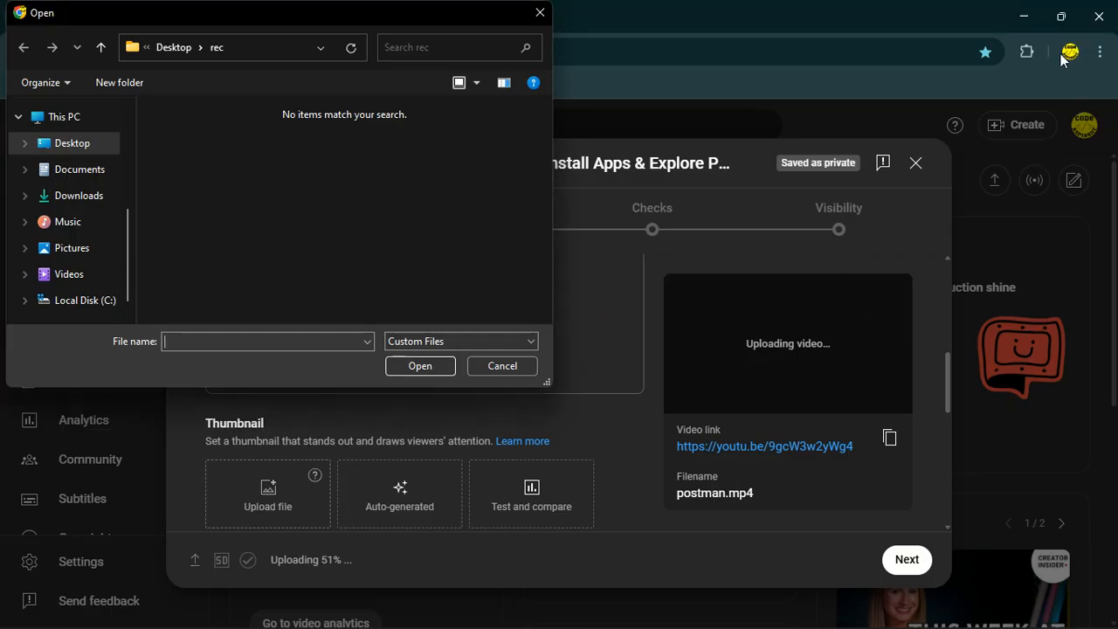
pyautogui.click(944, 475)
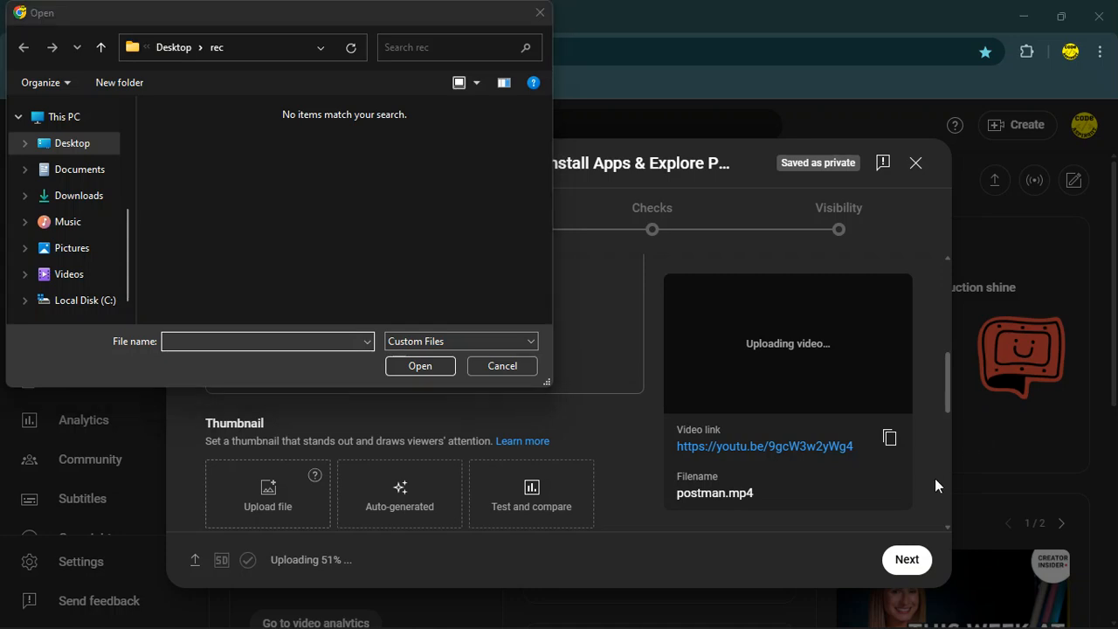
pyautogui.press('Escape')
# Switch to the other Chrome profile window where the Canva thumbnail design is open.
pyautogui.click(1070, 51)
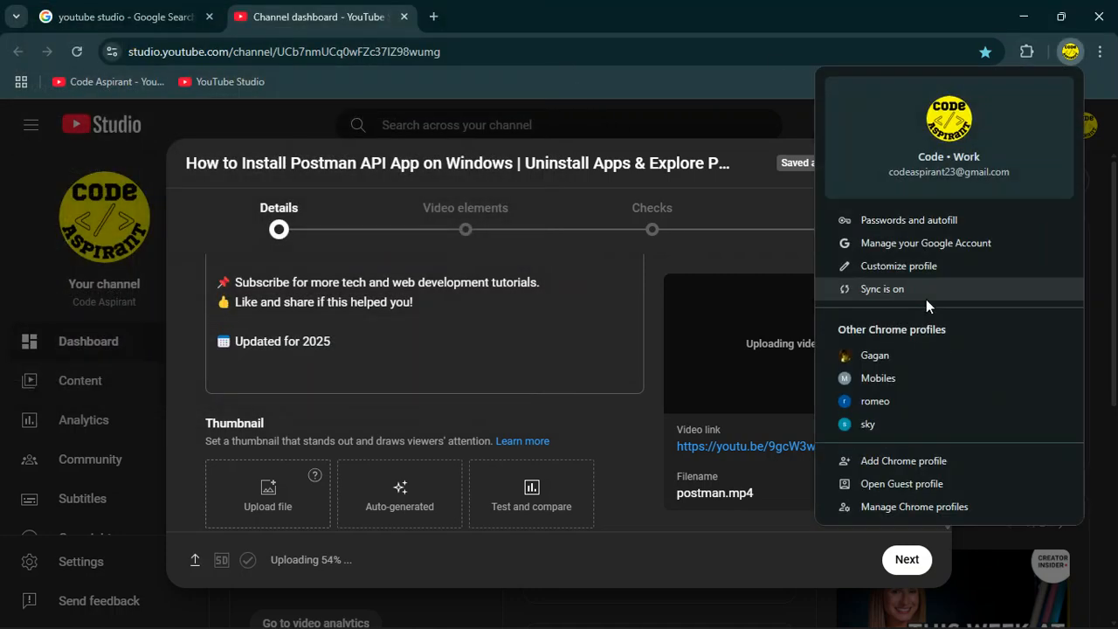
pyautogui.click(892, 356)
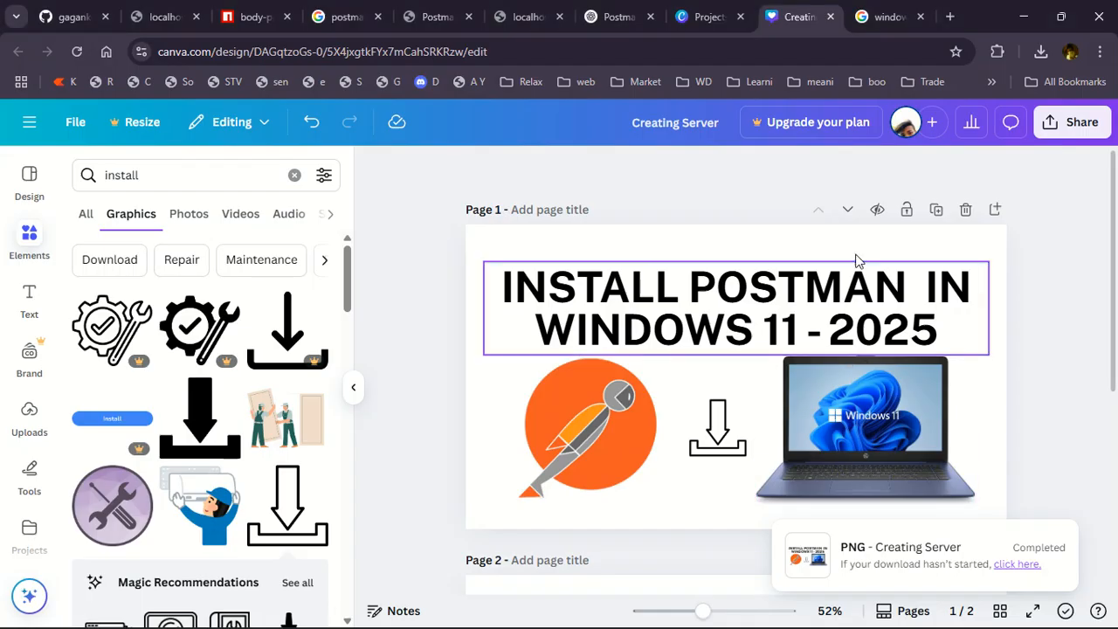
pyautogui.scroll(-1, 902, 366)
pyautogui.scroll(1, 903, 366)
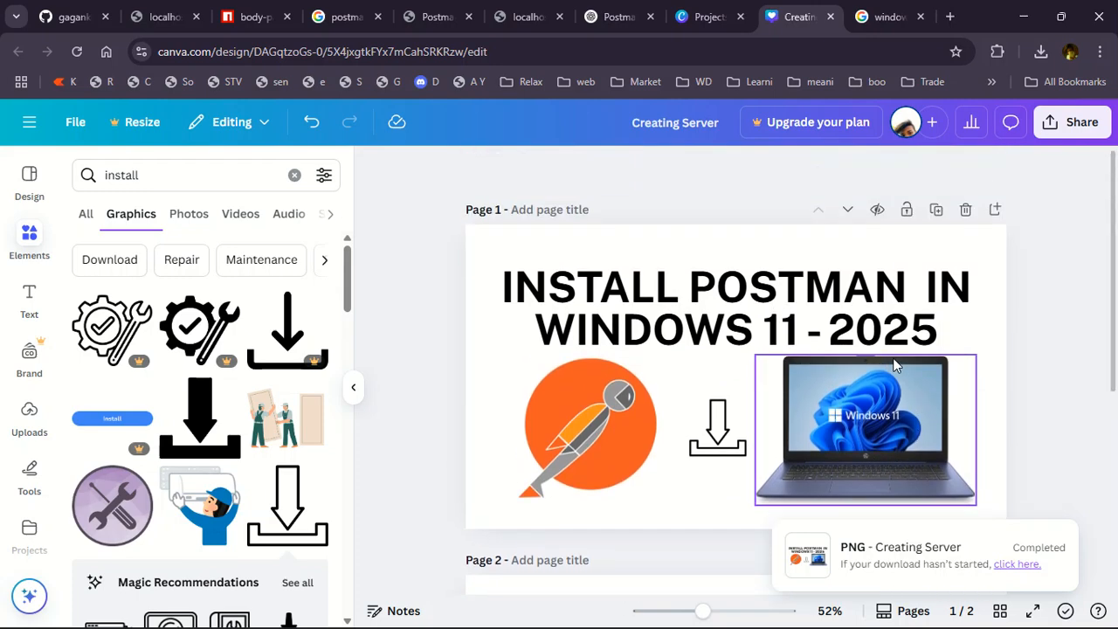
# Download page 1 of the Canva thumbnail design as a JPG file.
pyautogui.click(1071, 126)
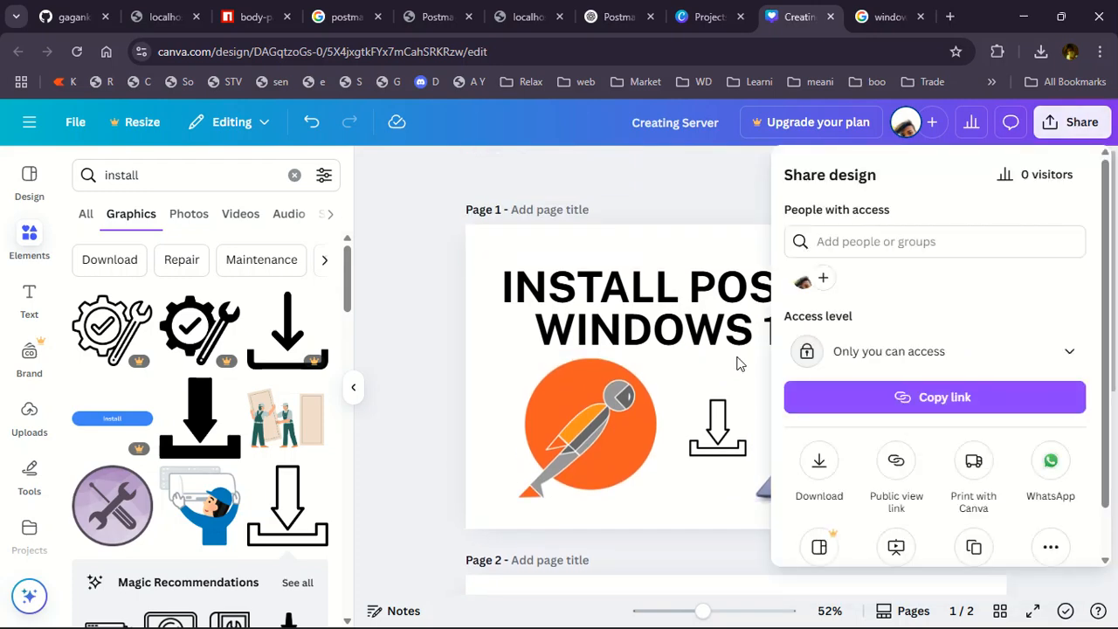
pyautogui.click(817, 454)
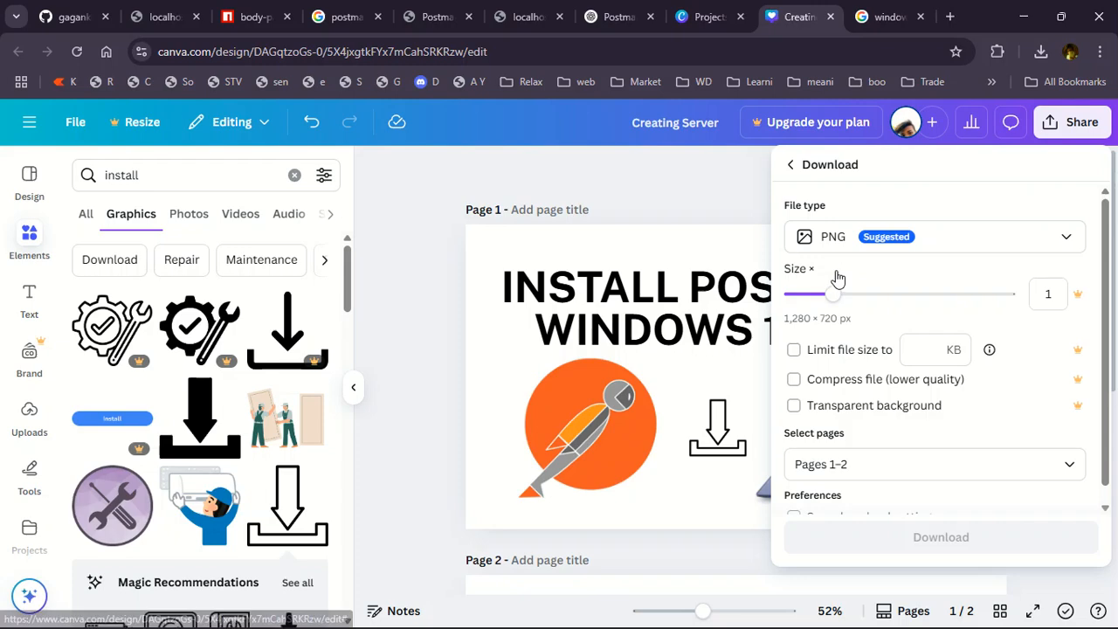
pyautogui.click(840, 241)
pyautogui.click(851, 294)
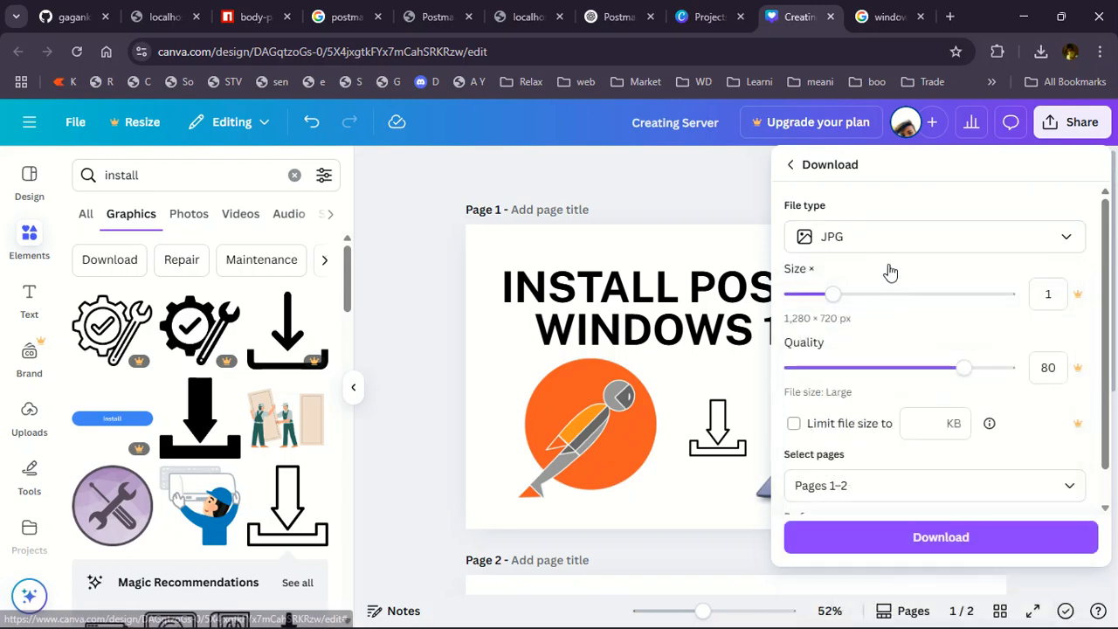
pyautogui.scroll(-1, 839, 437)
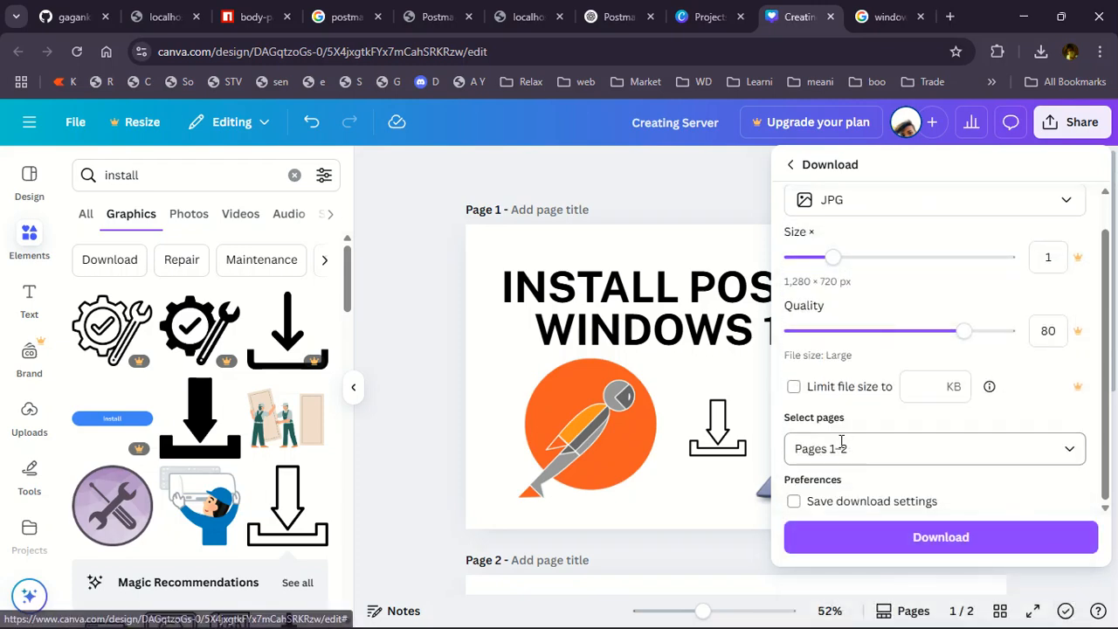
pyautogui.click(854, 448)
pyautogui.click(861, 229)
pyautogui.click(922, 416)
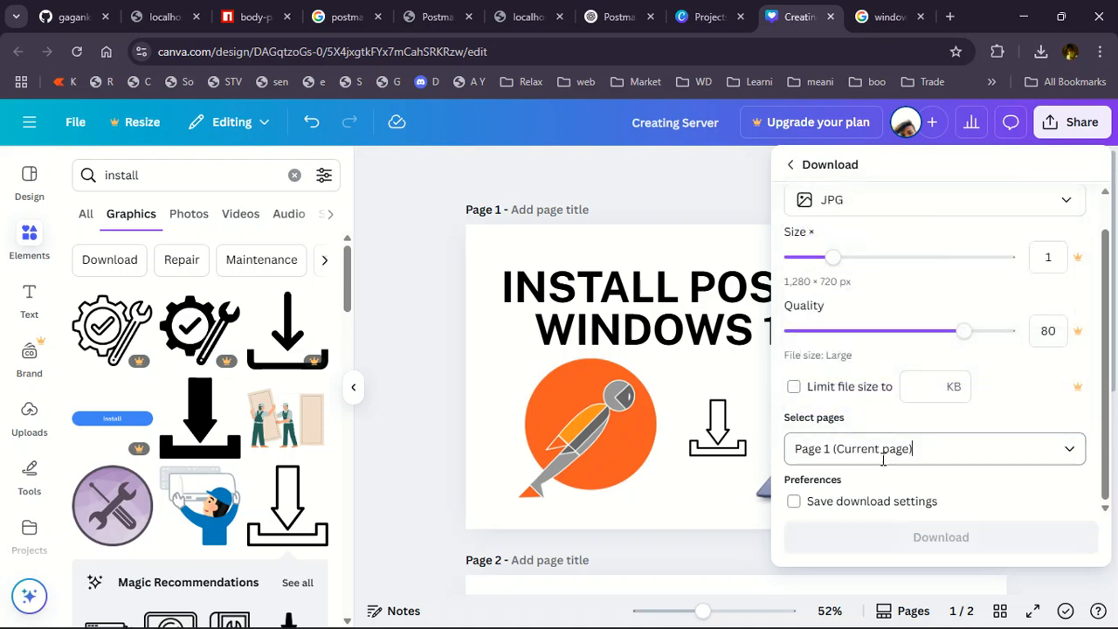
pyautogui.click(982, 536)
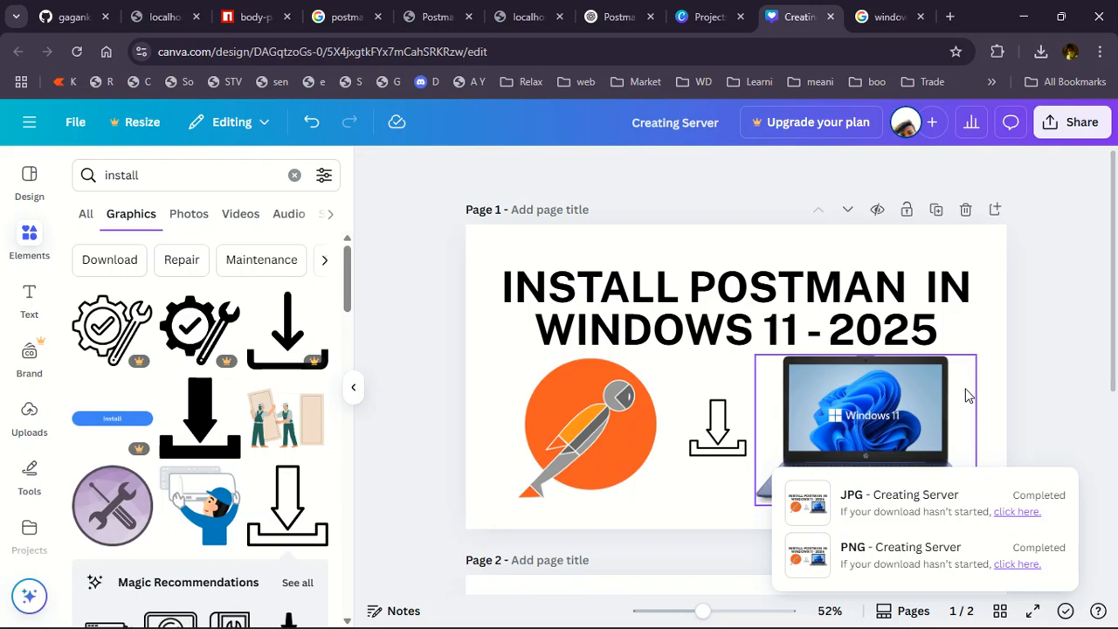
# Open the downloaded Creating Server.jpg from the browser's download history to preview it, then minimize the viewer.
pyautogui.click(1042, 51)
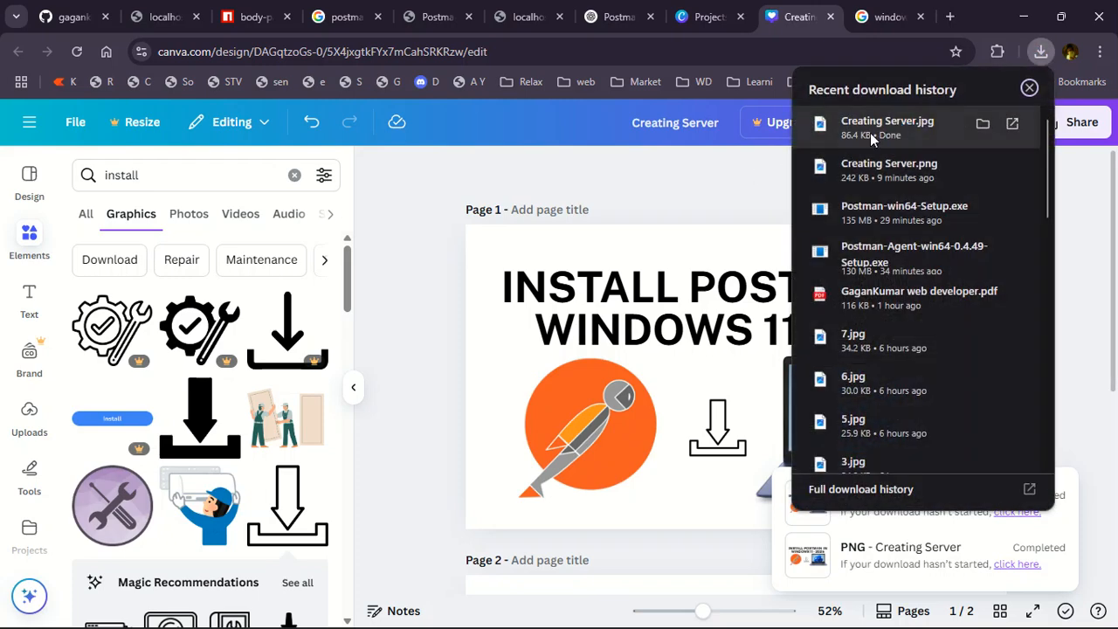
pyautogui.click(821, 212)
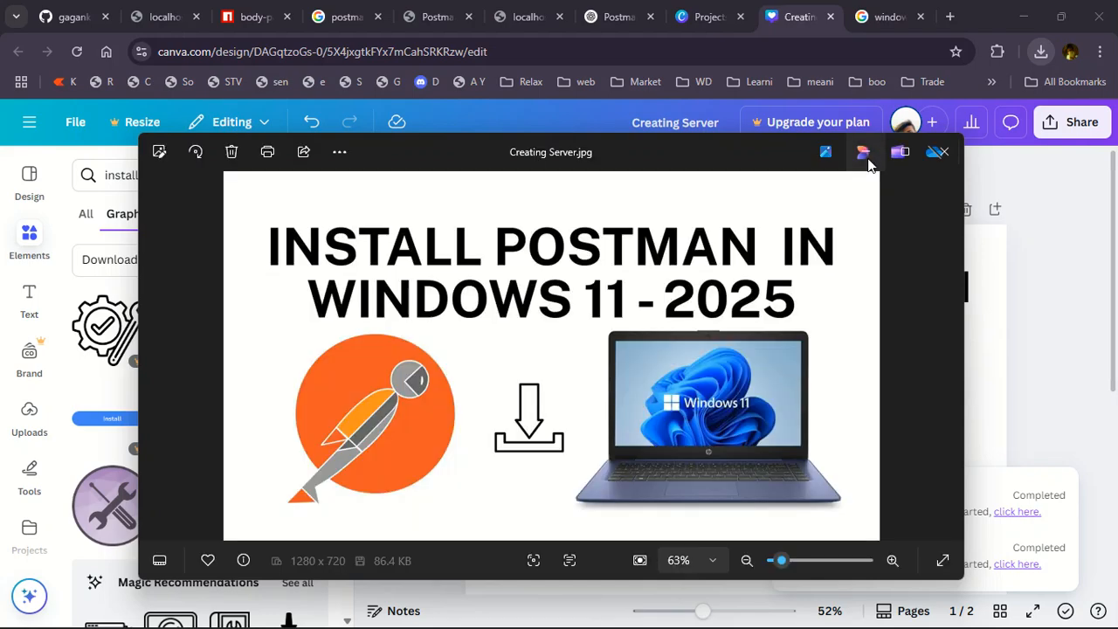
pyautogui.click(868, 158)
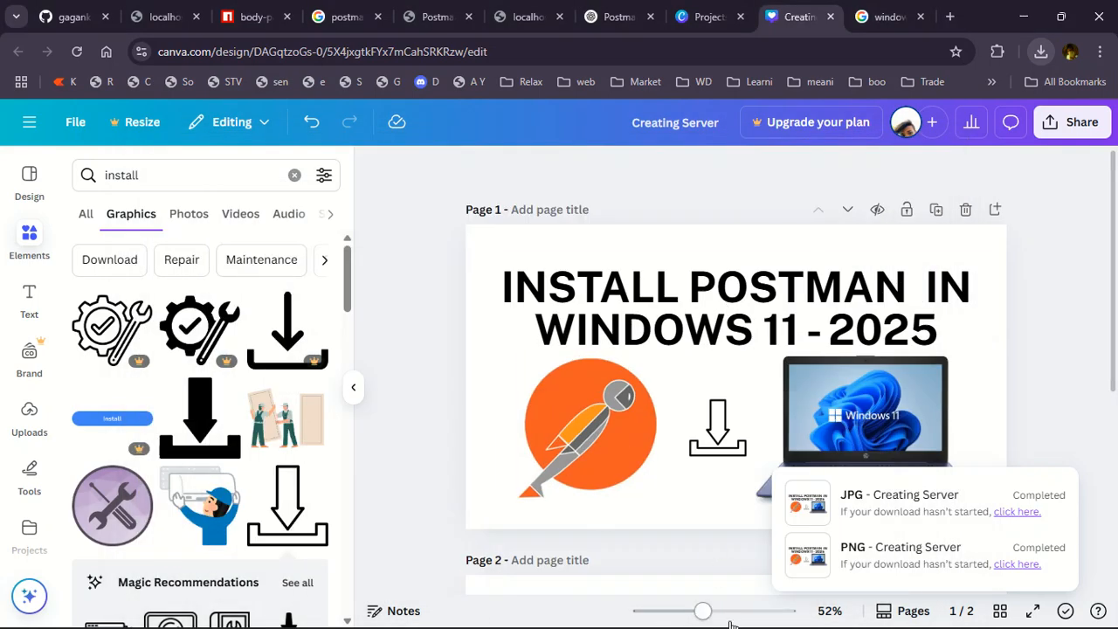
# Return to the YouTube Studio upload and set Creating Server.jpg from Downloads as the video thumbnail.
pyautogui.moveTo(795, 609)
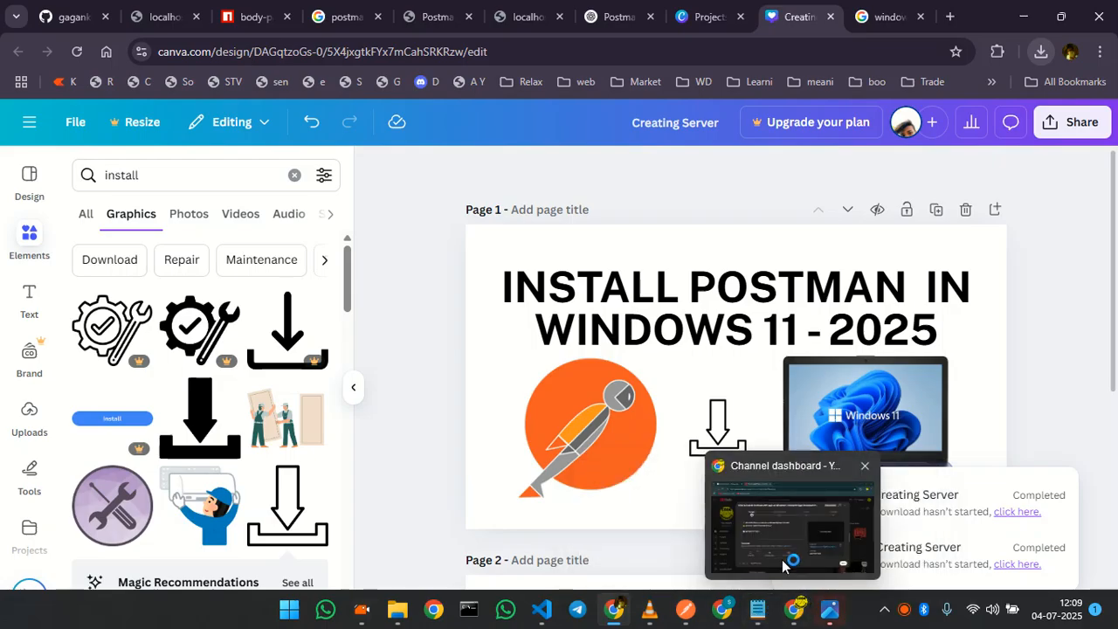
pyautogui.click(784, 566)
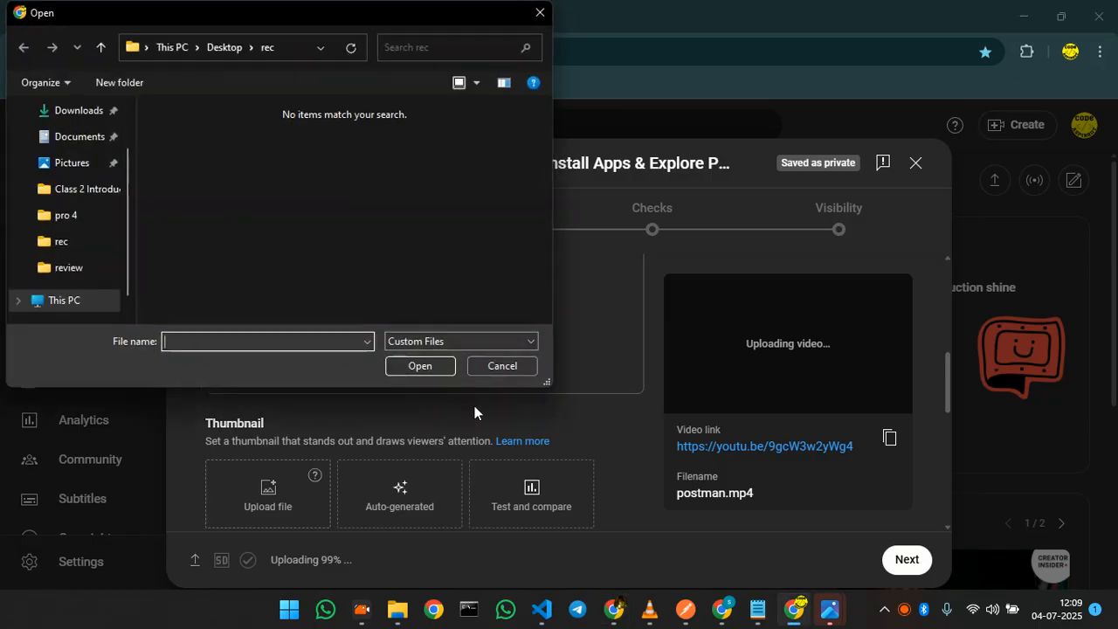
pyautogui.click(88, 144)
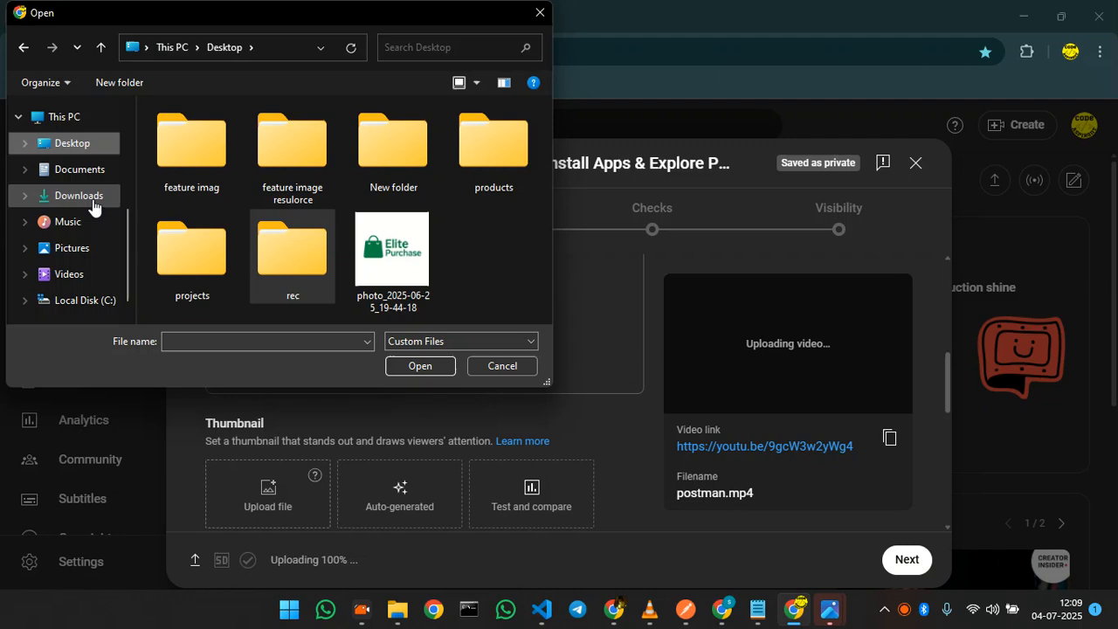
pyautogui.click(87, 196)
pyautogui.click(201, 155)
pyautogui.click(419, 367)
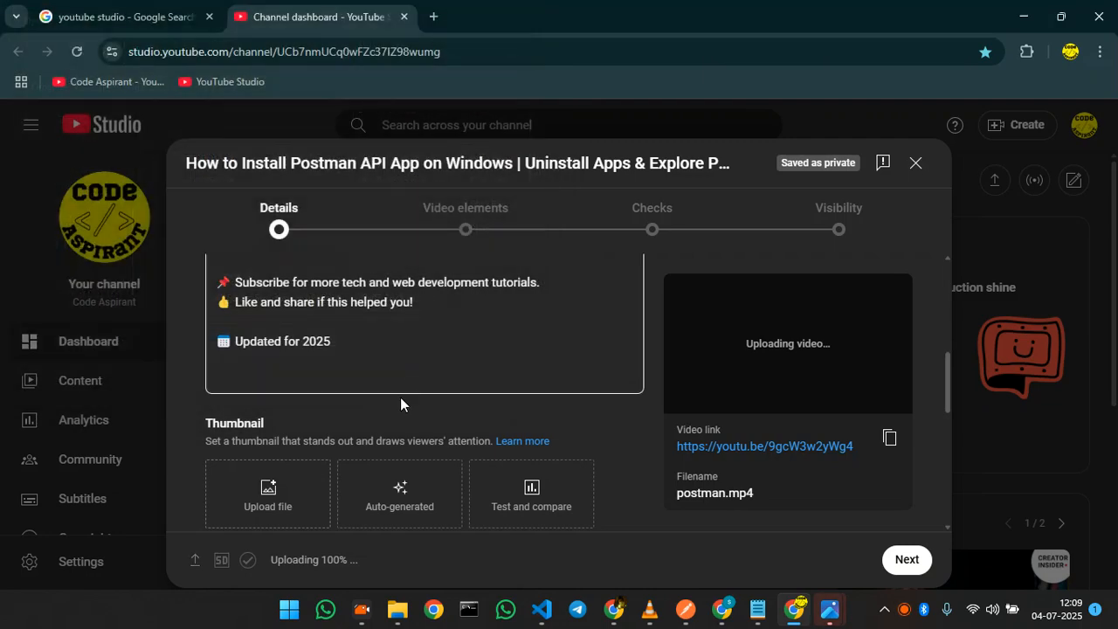
# Review the audience, age restriction and additional detail settings down to the Tags field.
pyautogui.scroll(-5, 371, 455)
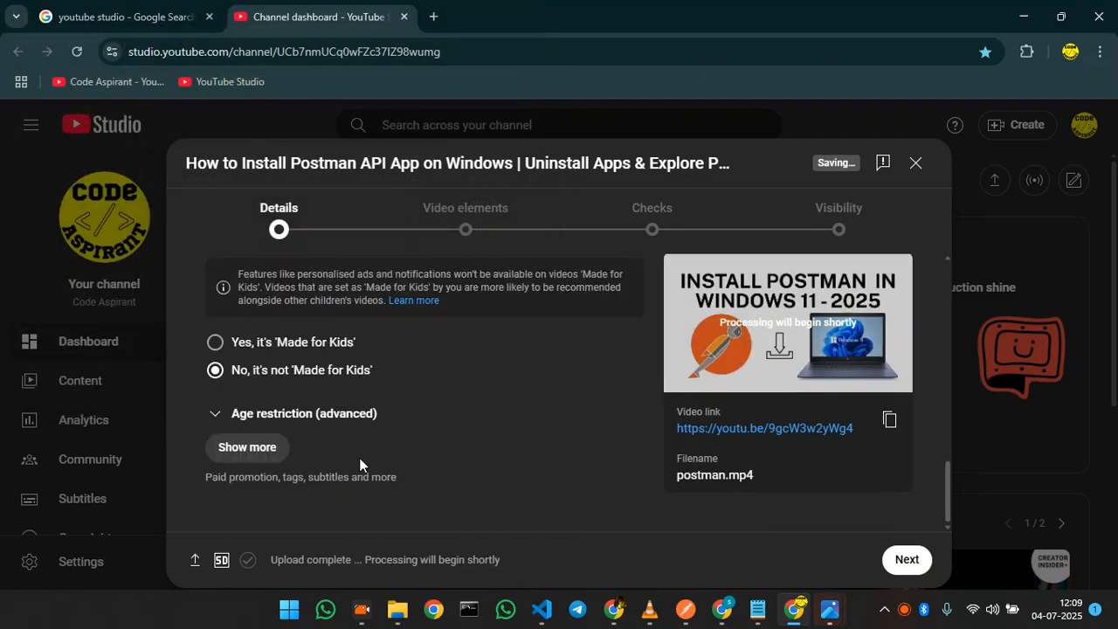
pyautogui.click(245, 416)
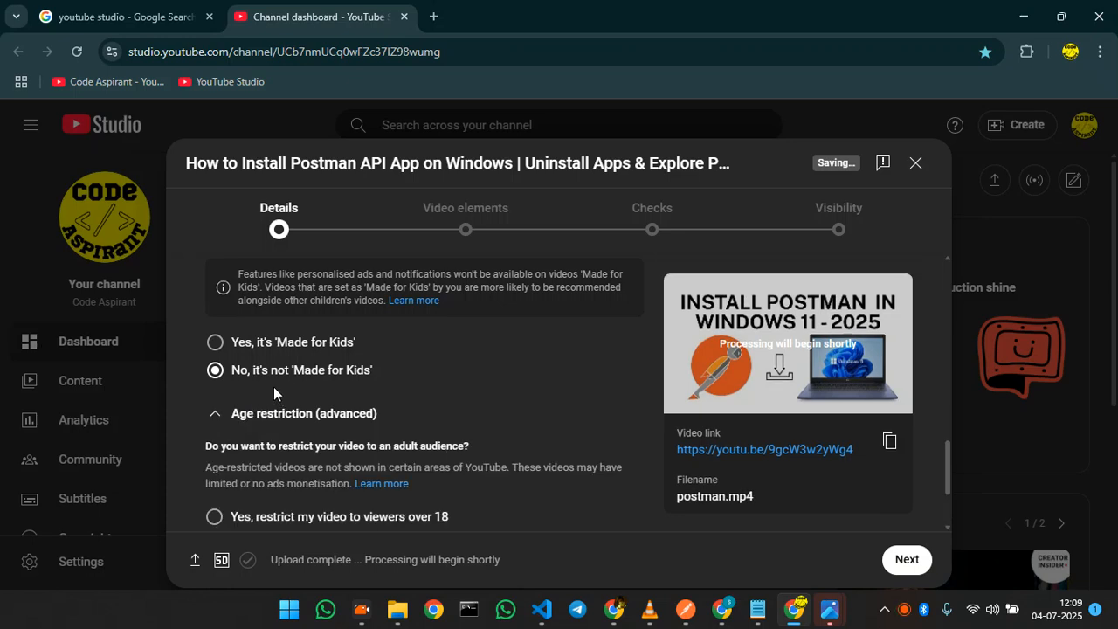
pyautogui.scroll(-1, 297, 372)
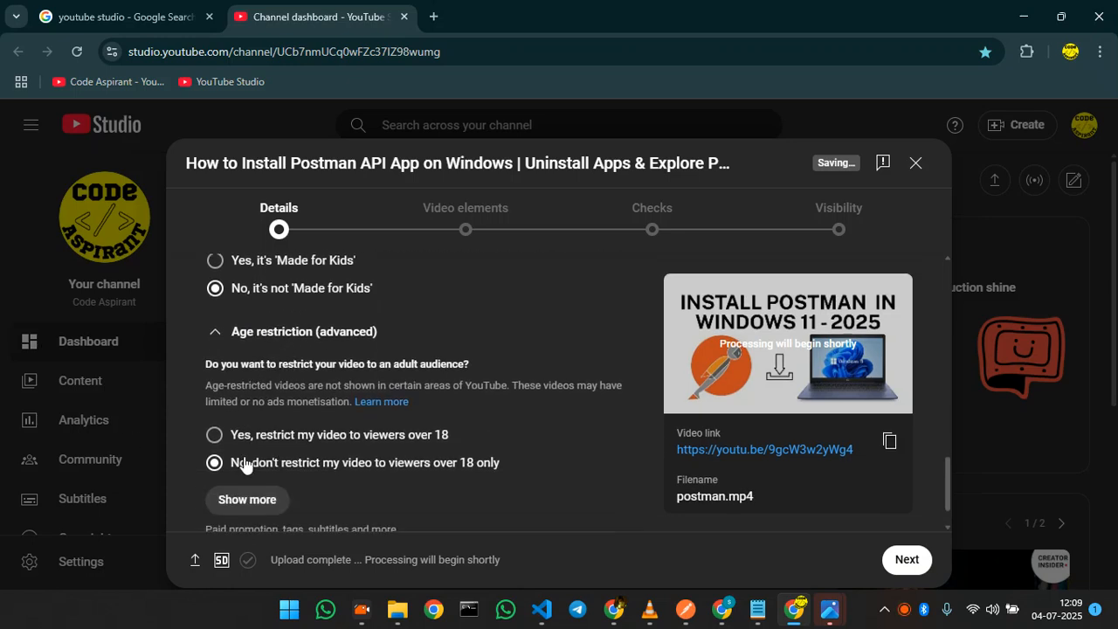
pyautogui.scroll(-1, 242, 464)
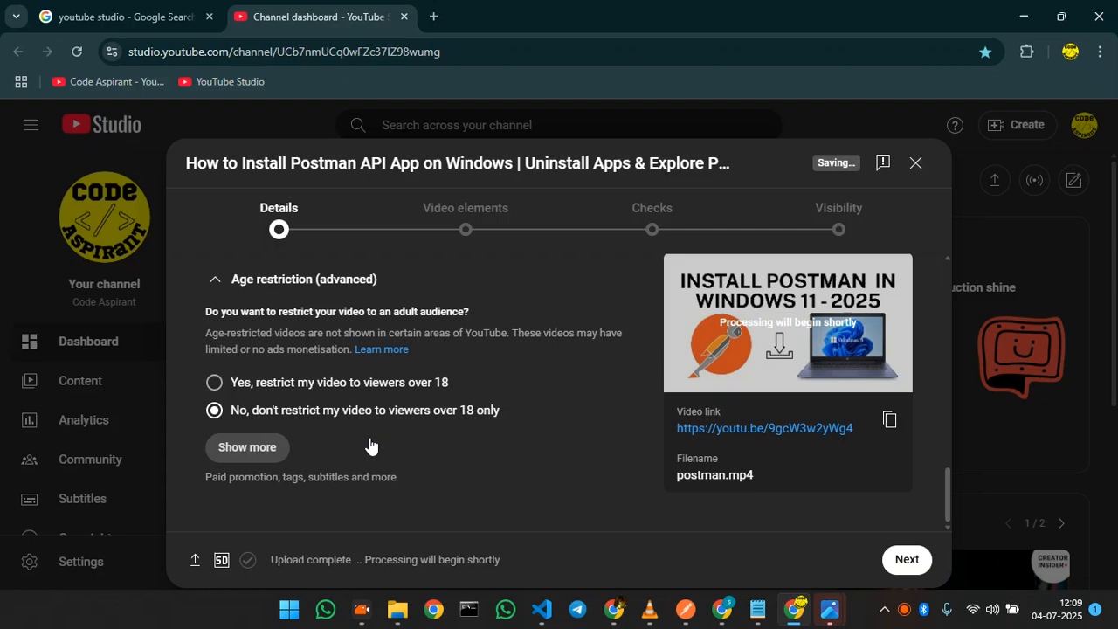
pyautogui.scroll(-3, 354, 446)
pyautogui.scroll(1, 349, 395)
pyautogui.scroll(-2, 346, 389)
pyautogui.scroll(-2, 346, 387)
pyautogui.scroll(2, 260, 359)
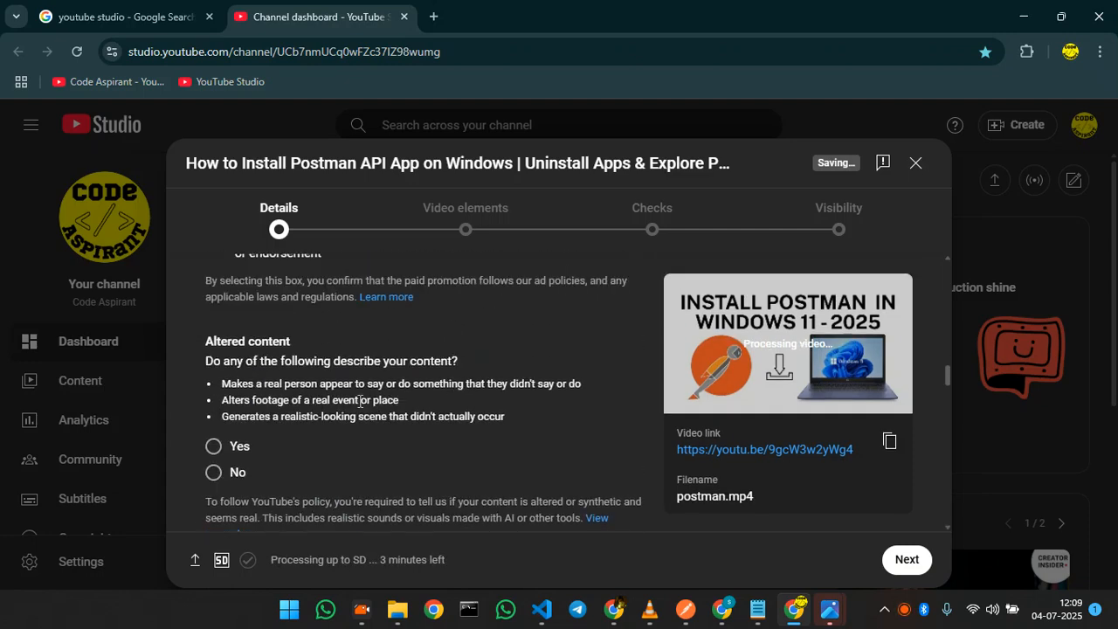
pyautogui.scroll(-2, 374, 402)
pyautogui.scroll(-7, 319, 340)
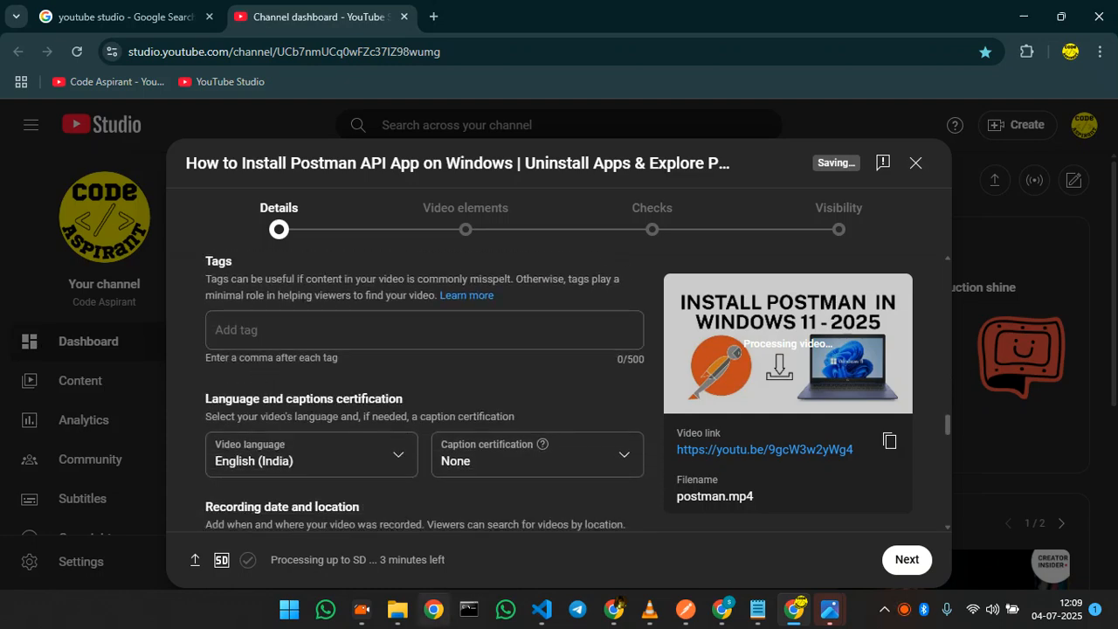
# Minimize the other browser windows and close the thumbnail preview.
pyautogui.moveTo(757, 609)
pyautogui.click(796, 557)
pyautogui.click(1040, 23)
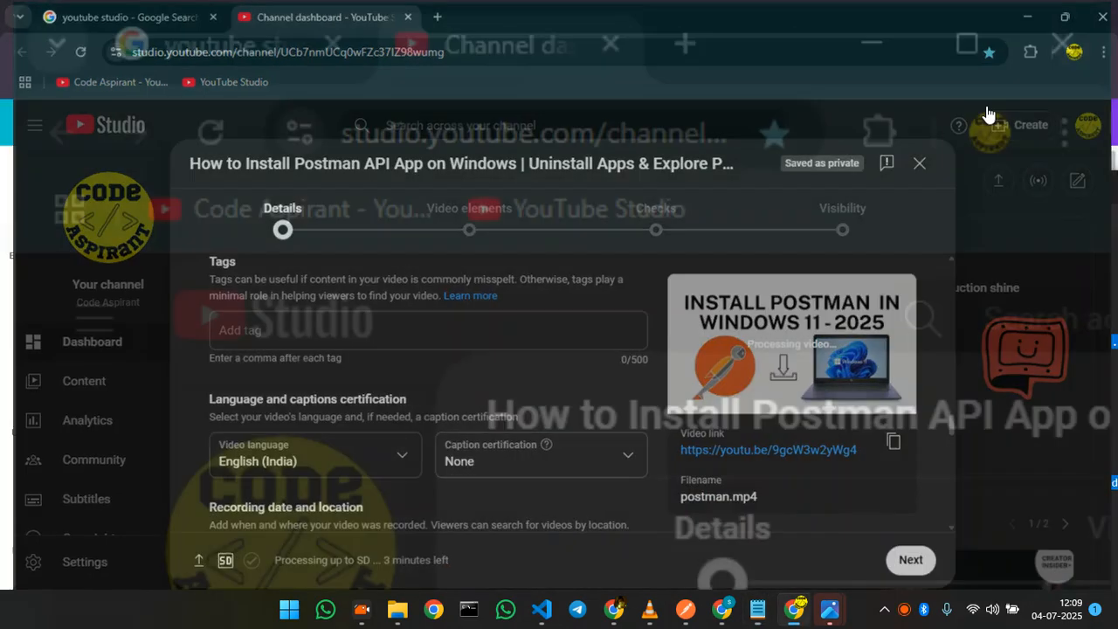
pyautogui.click(1049, 10)
pyautogui.click(1061, 16)
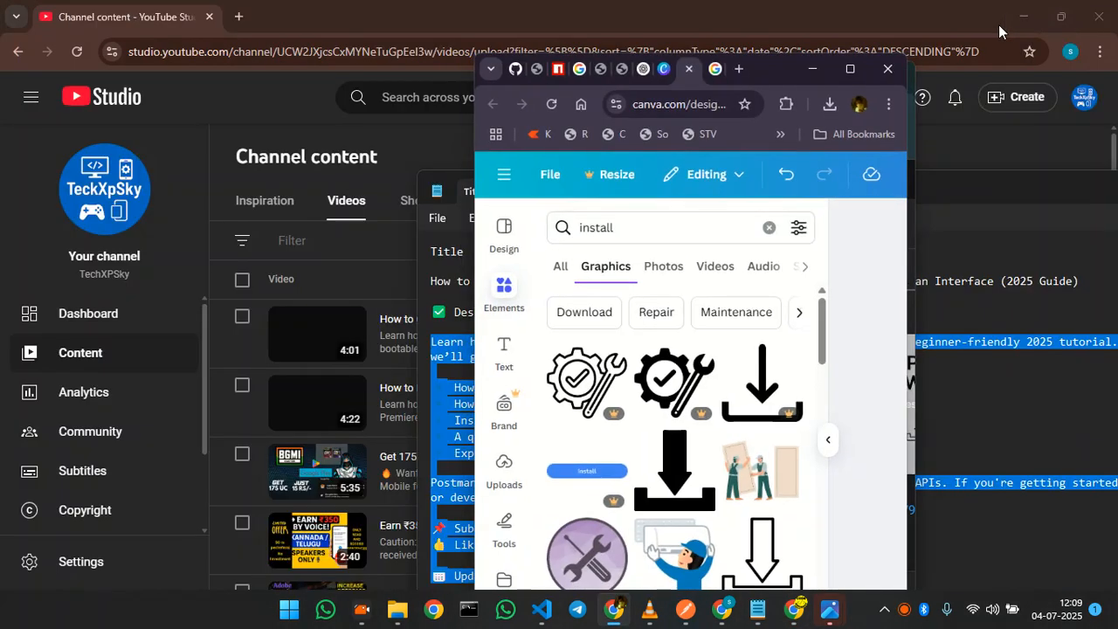
pyautogui.click(819, 69)
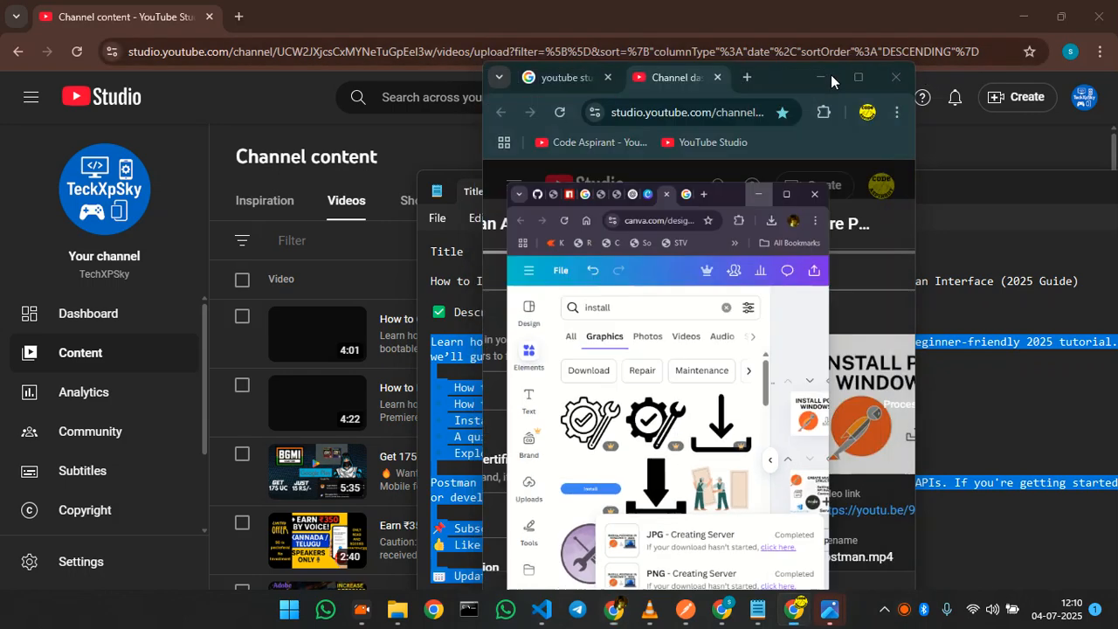
pyautogui.click(1025, 20)
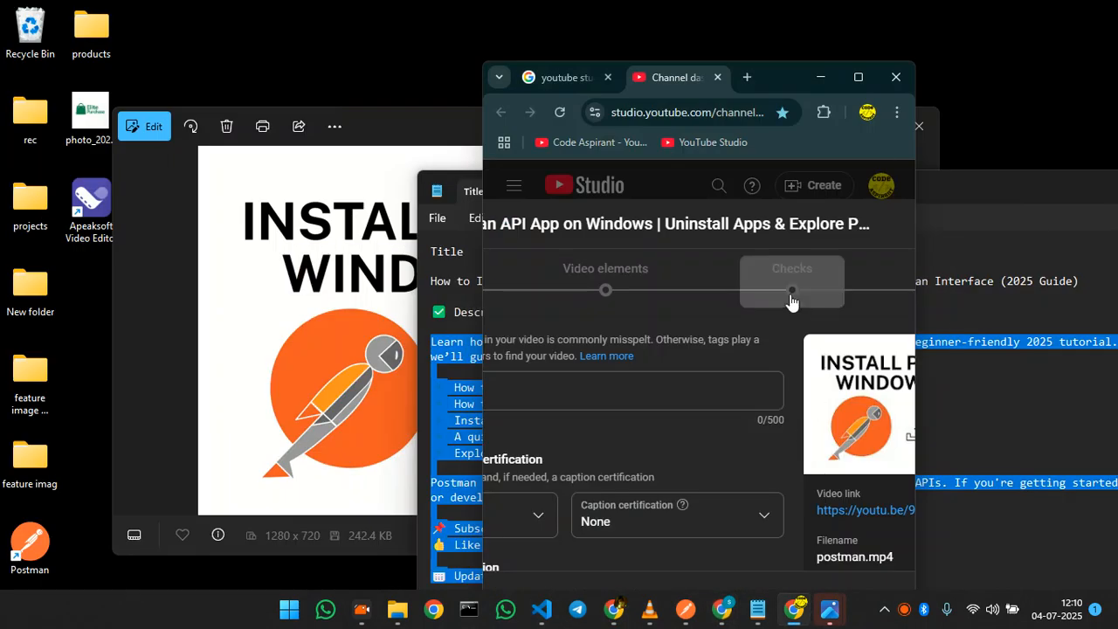
pyautogui.click(434, 138)
pyautogui.click(840, 126)
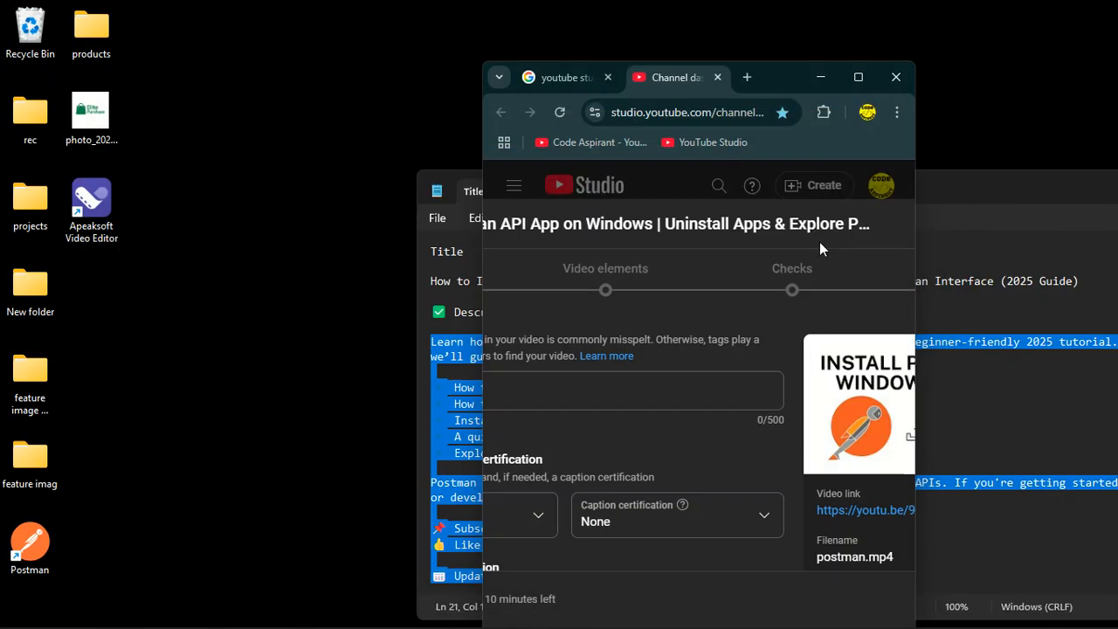
# Place the Notepad notes beside the YouTube Studio window with the Keywords list in view.
pyautogui.moveTo(915, 188); pyautogui.dragTo(507, 95)
pyautogui.scroll(-3, 392, 288)
pyautogui.scroll(-4, 395, 291)
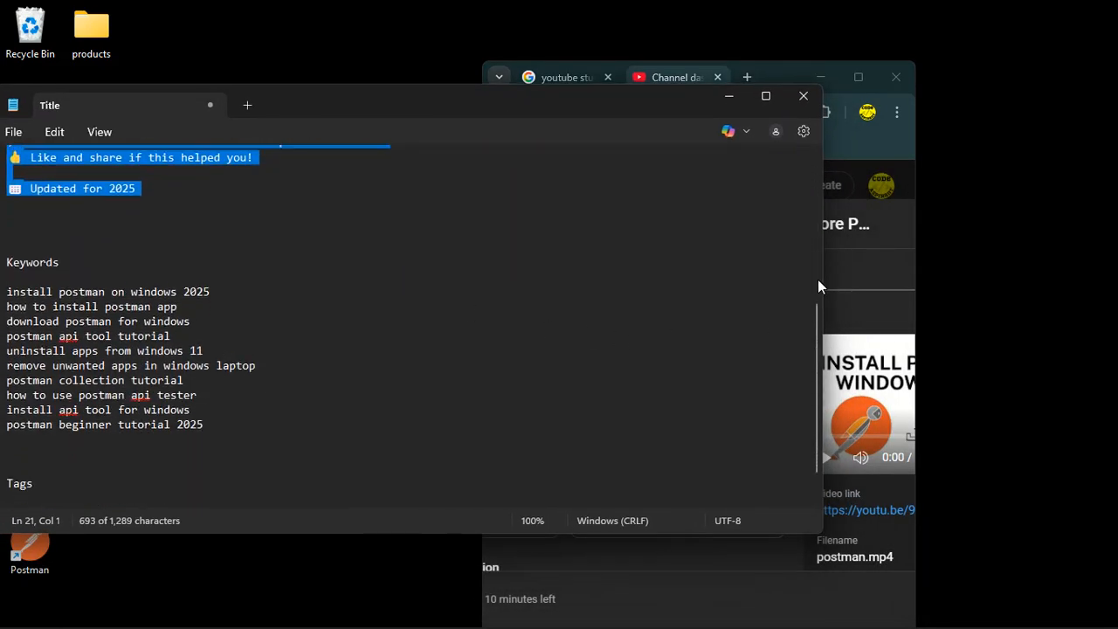
pyautogui.moveTo(825, 279); pyautogui.dragTo(309, 257)
pyautogui.scroll(-2, 297, 325)
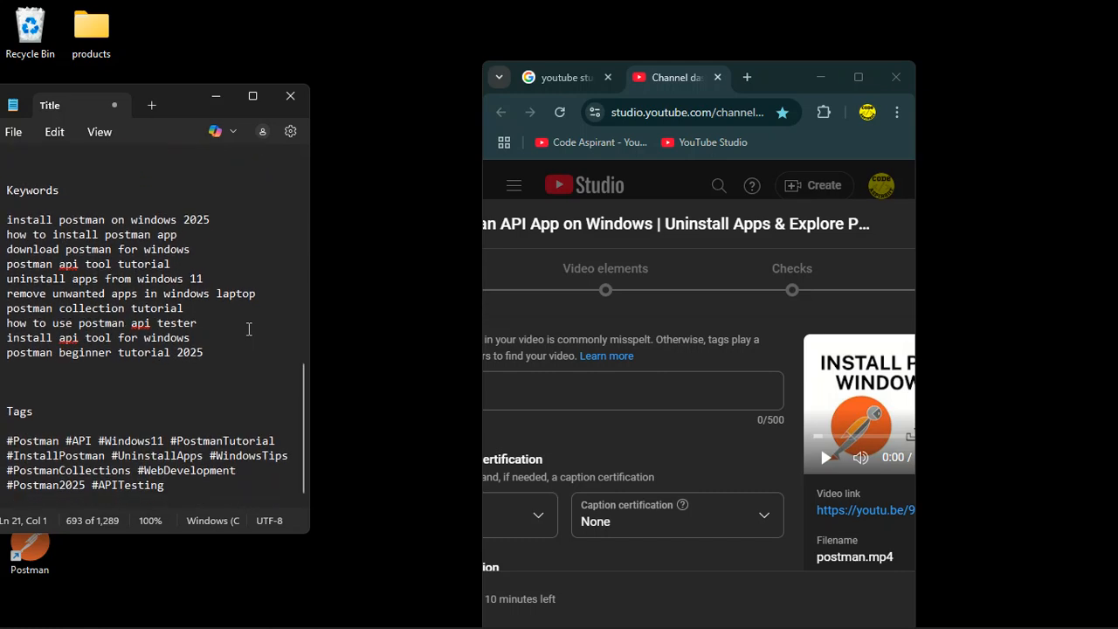
pyautogui.click(567, 382)
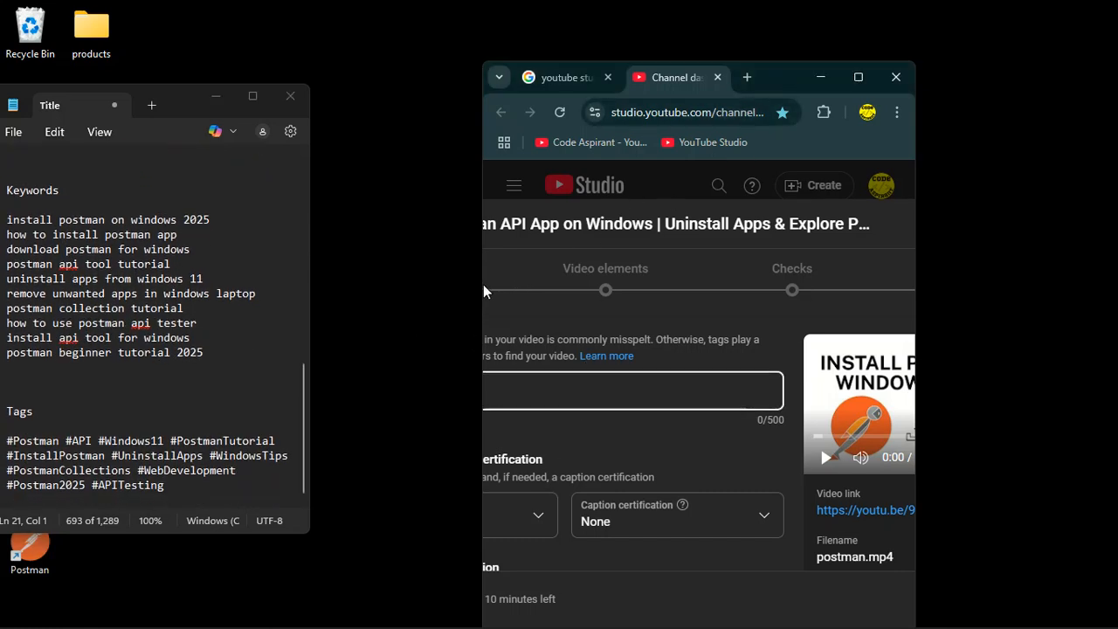
pyautogui.moveTo(482, 282); pyautogui.dragTo(249, 276)
pyautogui.moveTo(740, 103); pyautogui.dragTo(915, 76)
pyautogui.moveTo(426, 314); pyautogui.dragTo(322, 312)
pyautogui.click(491, 318)
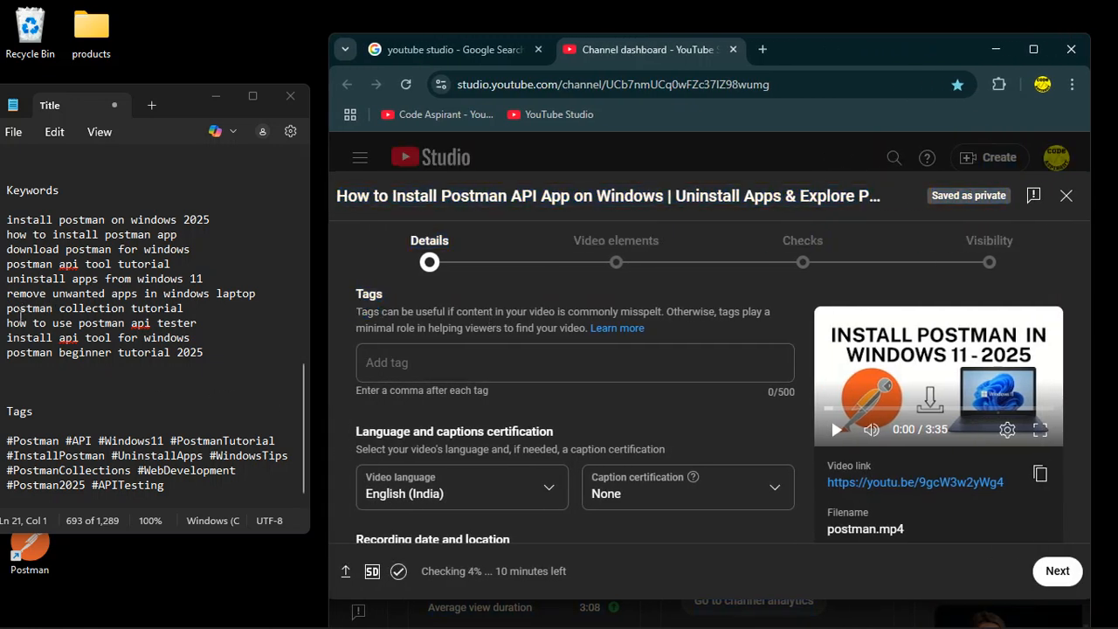
# Copy the keywords 'install postman on windows 2025' and 'how to install postman app' into the video's Tags field.
pyautogui.scroll(1, 22, 308)
pyautogui.moveTo(7, 256); pyautogui.dragTo(213, 272)
pyautogui.hotkey('ctrl', 'c')
pyautogui.click(419, 362)
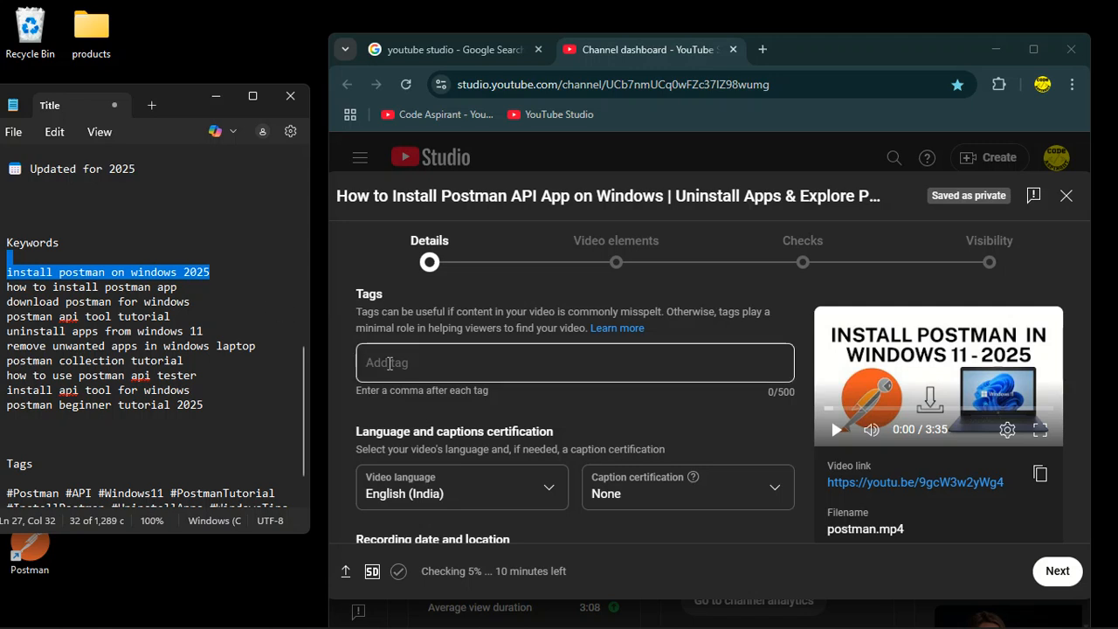
pyautogui.hotkey('ctrl', 'v')
pyautogui.moveTo(180, 287); pyautogui.dragTo(3, 291)
pyautogui.hotkey('ctrl', 'c')
pyautogui.click(609, 380)
pyautogui.hotkey('ctrl', 'v')
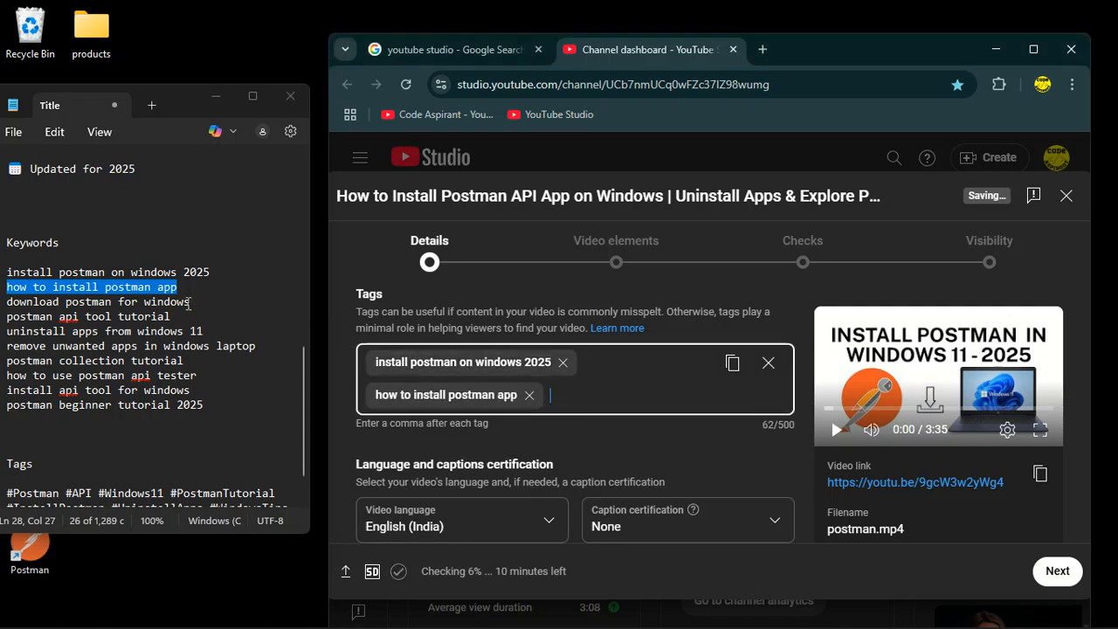
# Add the keywords 'download postman for windows' and 'postman api tool tutorial' from the notes as tags.
pyautogui.moveTo(190, 302); pyautogui.dragTo(3, 304)
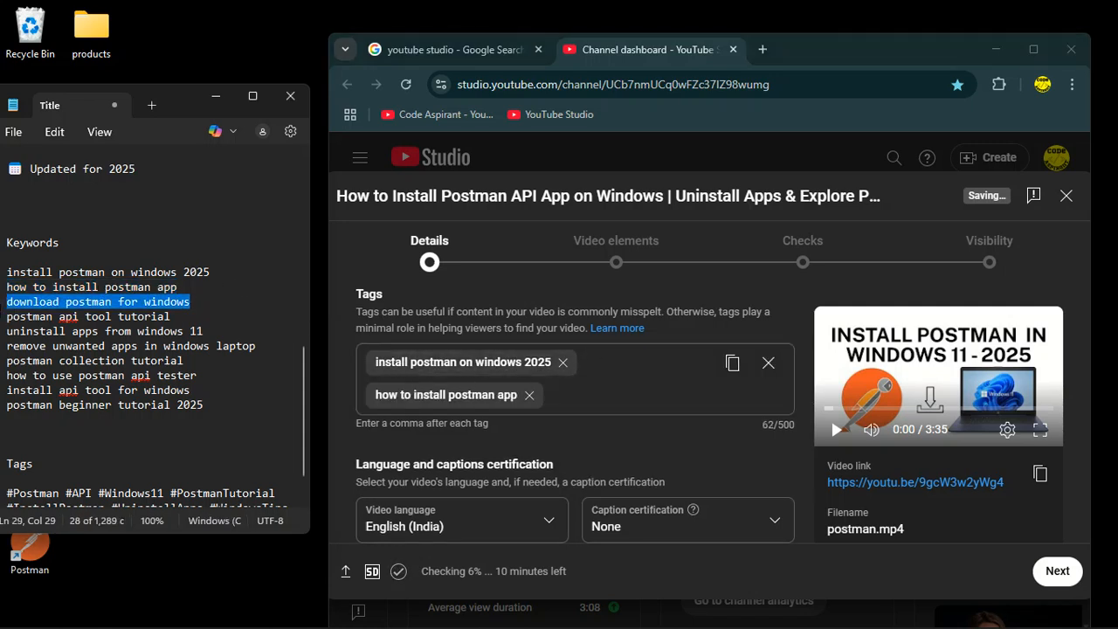
pyautogui.hotkey('ctrl', 'c')
pyautogui.click(630, 388)
pyautogui.hotkey('ctrl', 'v')
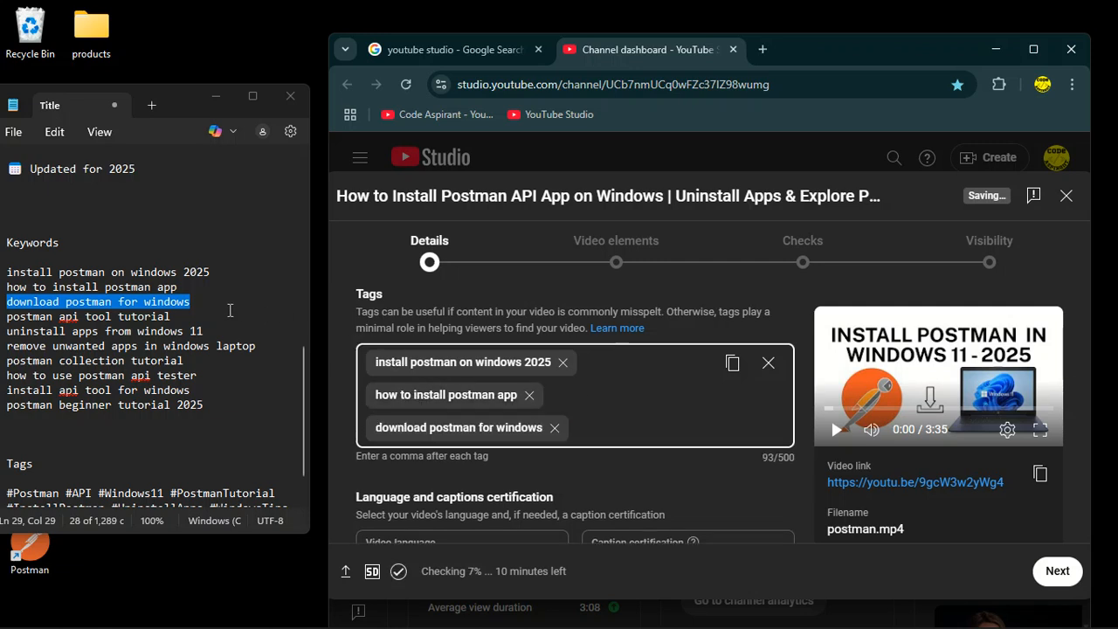
pyautogui.moveTo(173, 318); pyautogui.dragTo(3, 313)
pyautogui.hotkey('ctrl', 'c')
pyautogui.click(586, 429)
pyautogui.hotkey('ctrl', 'v')
# Copy the keywords 'uninstall apps from windows 11' and 'remove unwanted apps in windows laptop' from the notes into the Tags field.
pyautogui.moveTo(202, 332); pyautogui.dragTo(3, 332)
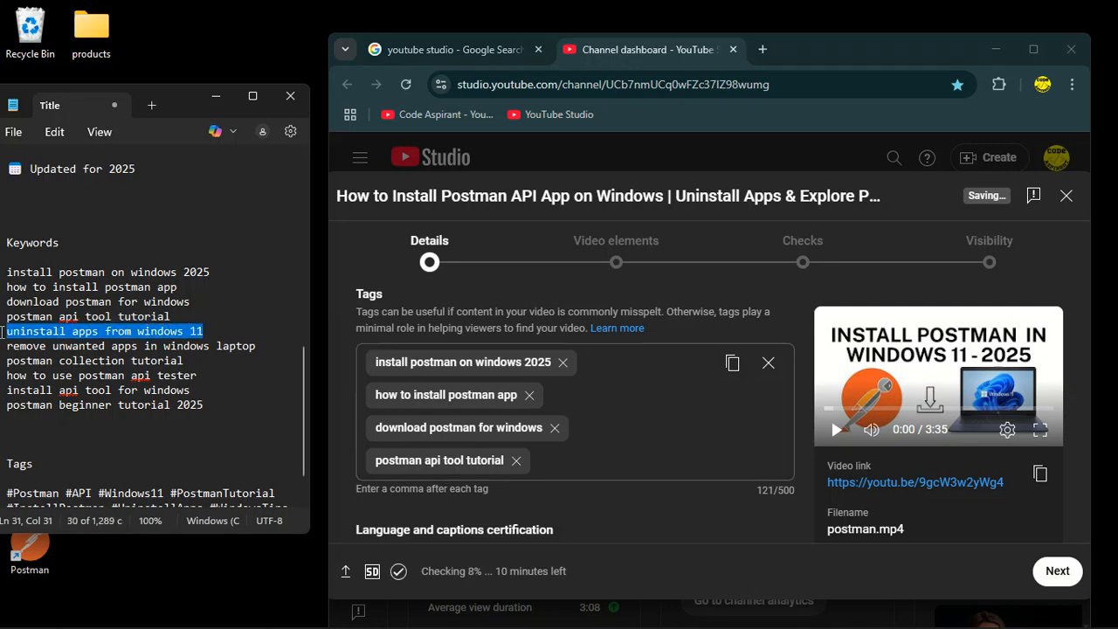
pyautogui.hotkey('ctrl', 'c')
pyautogui.click(618, 462)
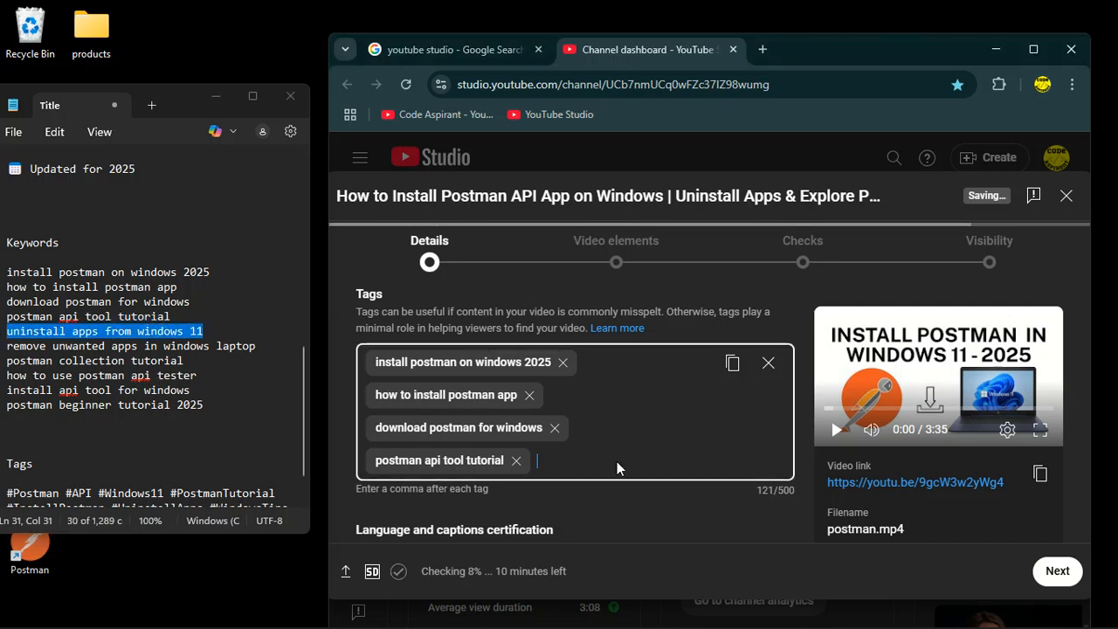
pyautogui.hotkey('ctrl', 'v')
pyautogui.moveTo(256, 346); pyautogui.dragTo(6, 346)
pyautogui.hotkey('ctrl', 'c')
pyautogui.click(601, 477)
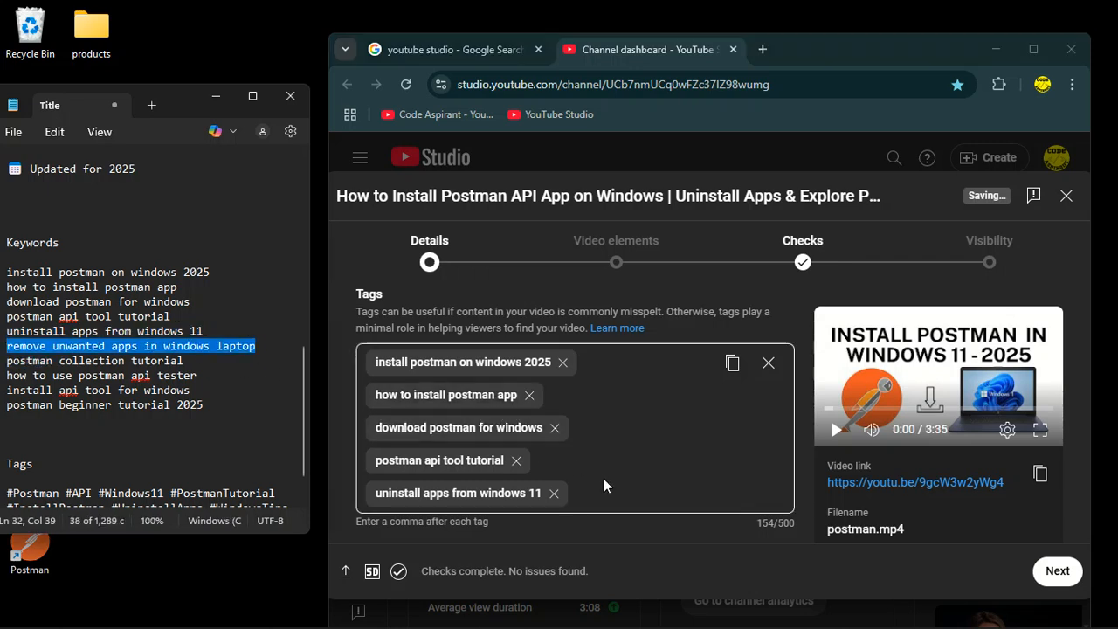
pyautogui.hotkey('ctrl', 'v')
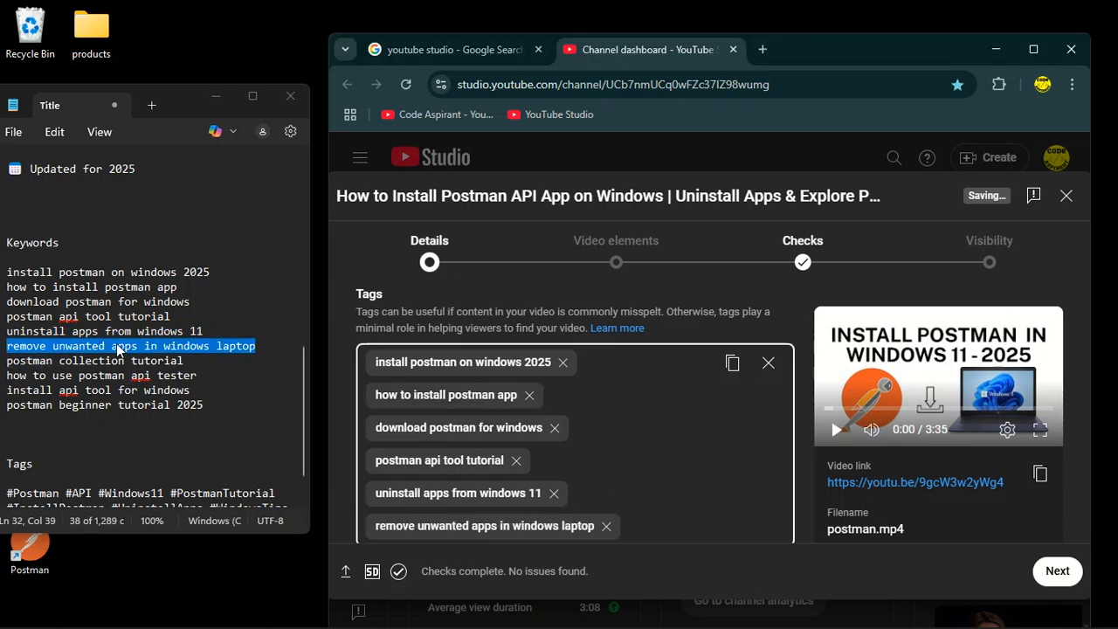
# Add the keywords 'postman collection tutorial' and 'how to use postman api tester' from the notes as tags.
pyautogui.moveTo(192, 360); pyautogui.dragTo(7, 360)
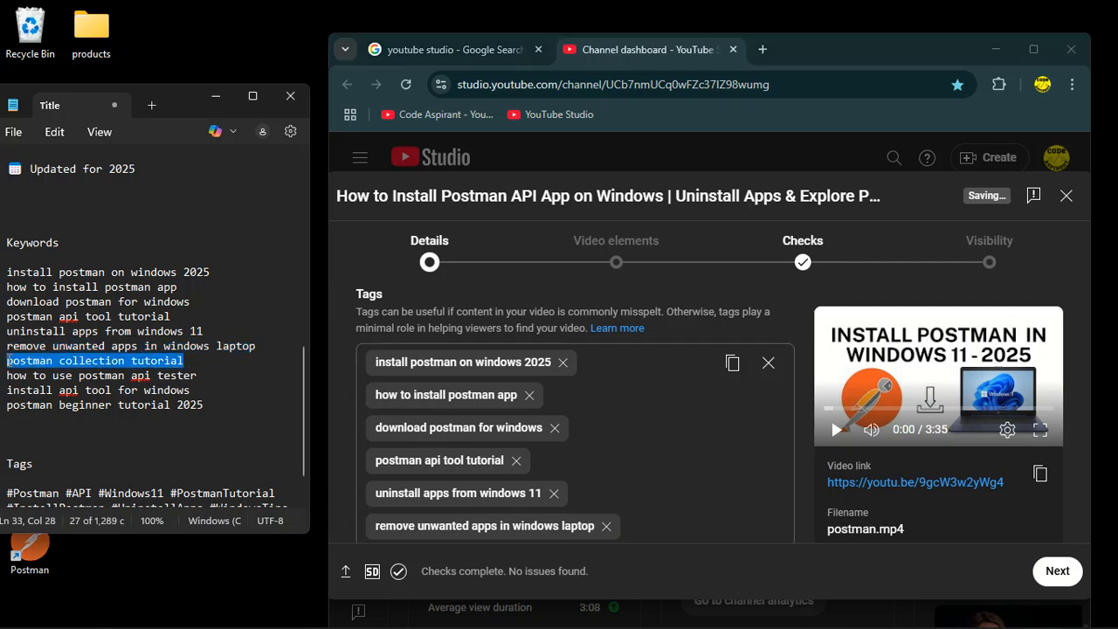
pyautogui.scroll(-3, 612, 474)
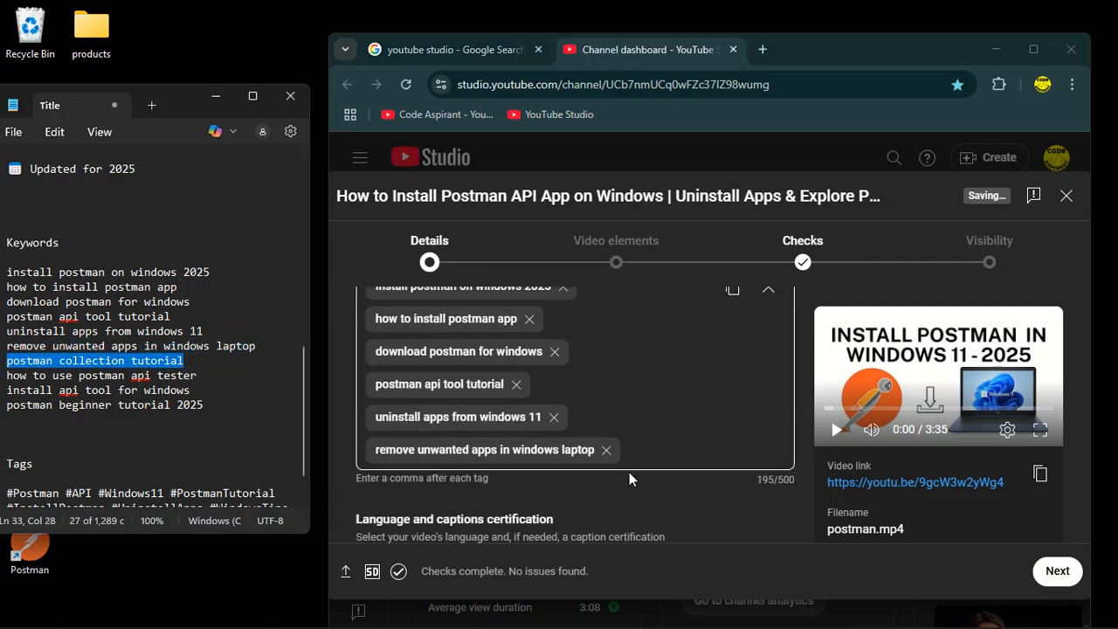
pyautogui.click(646, 359)
pyautogui.hotkey('ctrl', 'v')
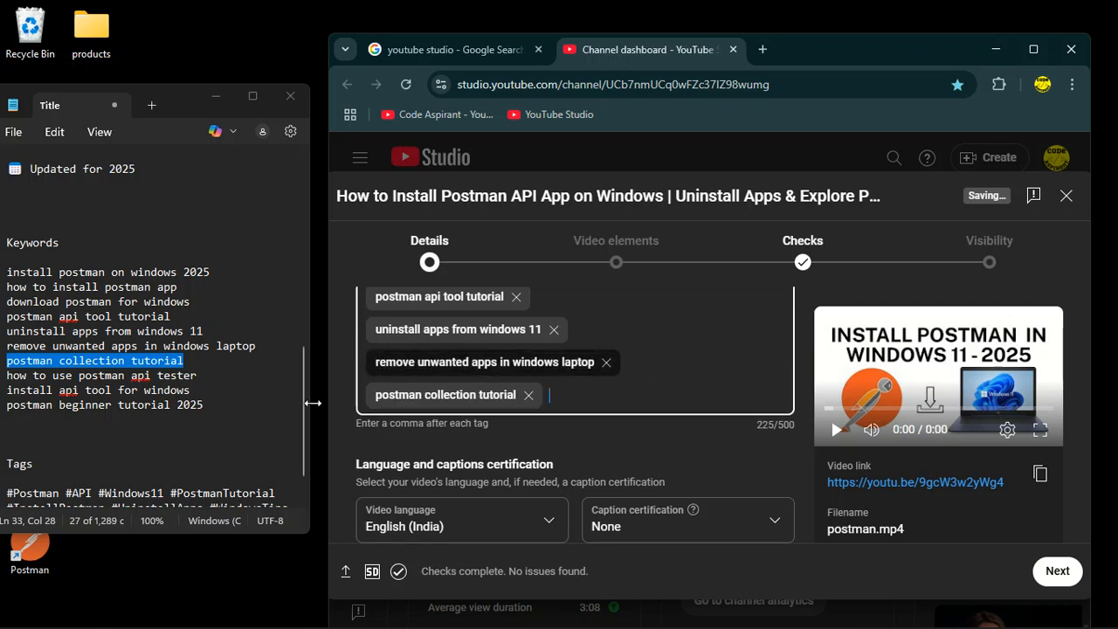
pyautogui.moveTo(206, 375); pyautogui.dragTo(7, 376)
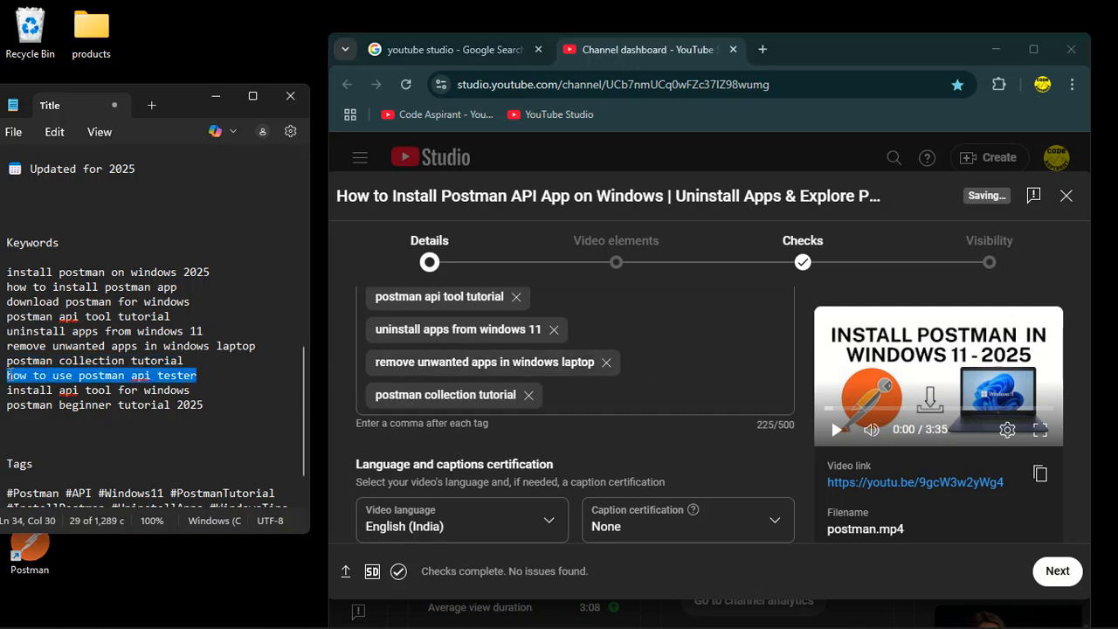
pyautogui.click(582, 394)
pyautogui.hotkey('ctrl', 'v')
# Add the keywords 'install api tool for windows' and 'postman beginner tutorial 2025' from the notes as tags.
pyautogui.moveTo(190, 392); pyautogui.dragTo(2, 397)
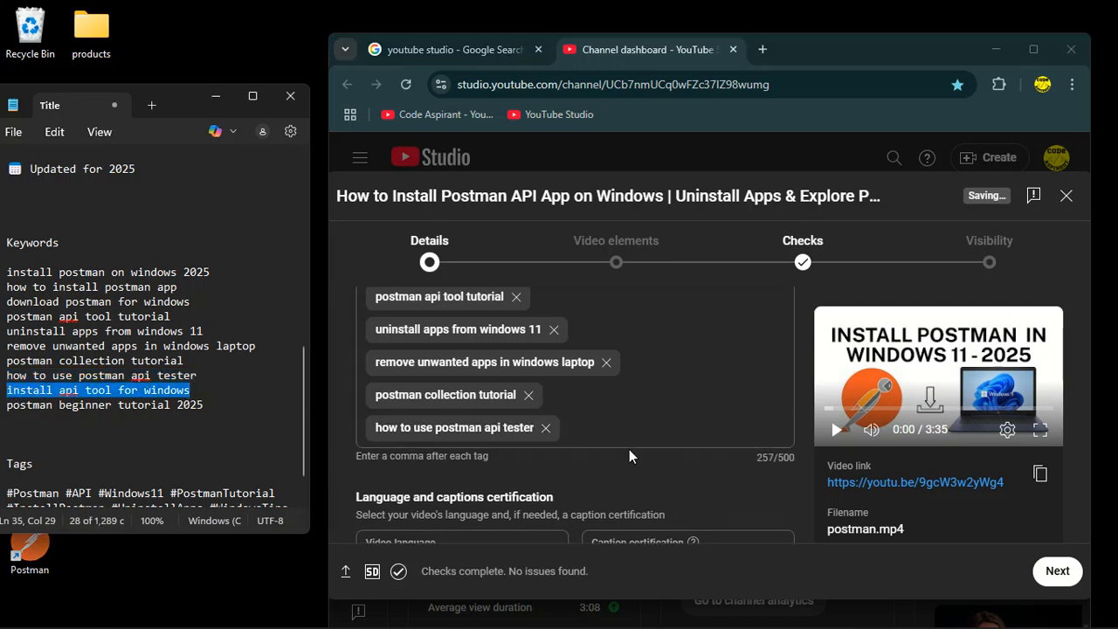
pyautogui.click(593, 420)
pyautogui.hotkey('ctrl', 'v')
pyautogui.moveTo(219, 404); pyautogui.dragTo(2, 406)
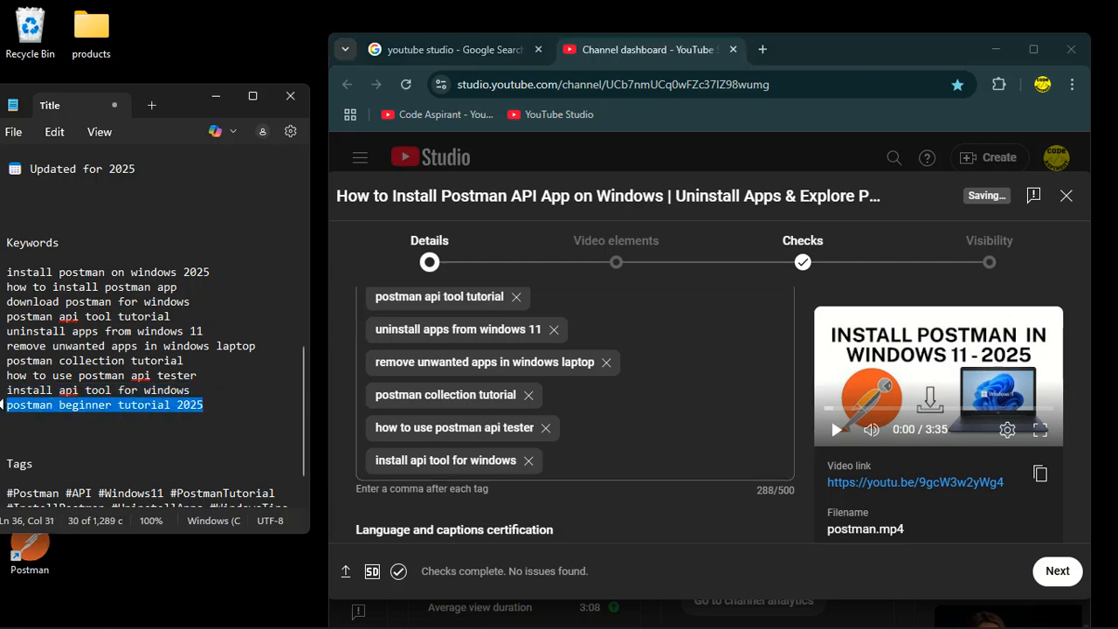
pyautogui.click(572, 462)
pyautogui.hotkey('ctrl', 'v')
# Set the video language to English (India).
pyautogui.scroll(-2, 260, 423)
pyautogui.scroll(-3, 633, 448)
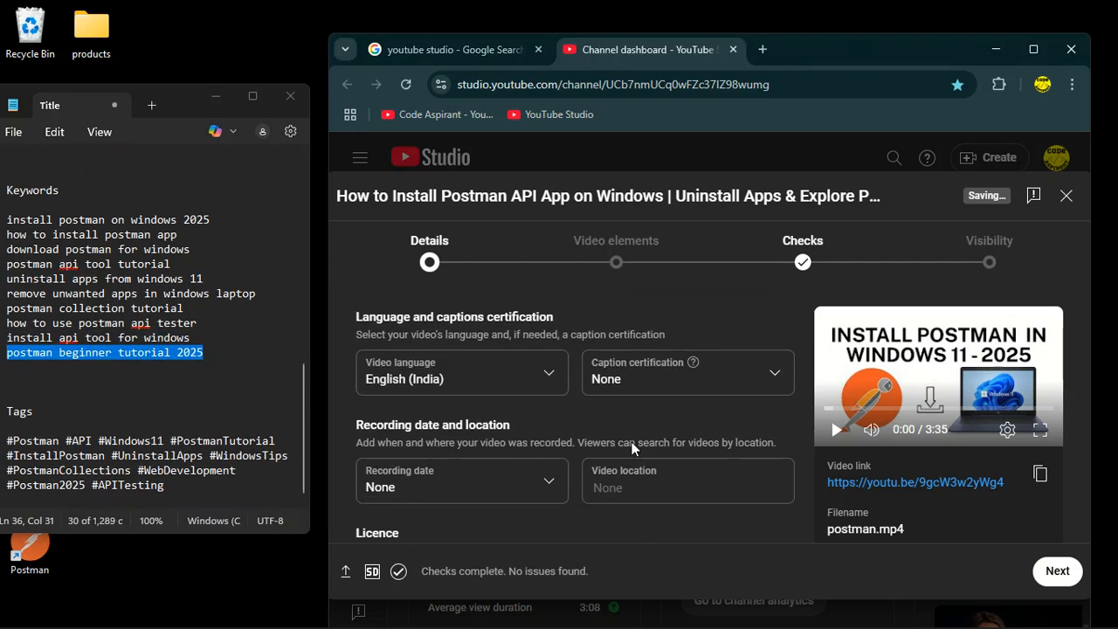
pyautogui.scroll(3, 537, 344)
pyautogui.scroll(-3, 536, 332)
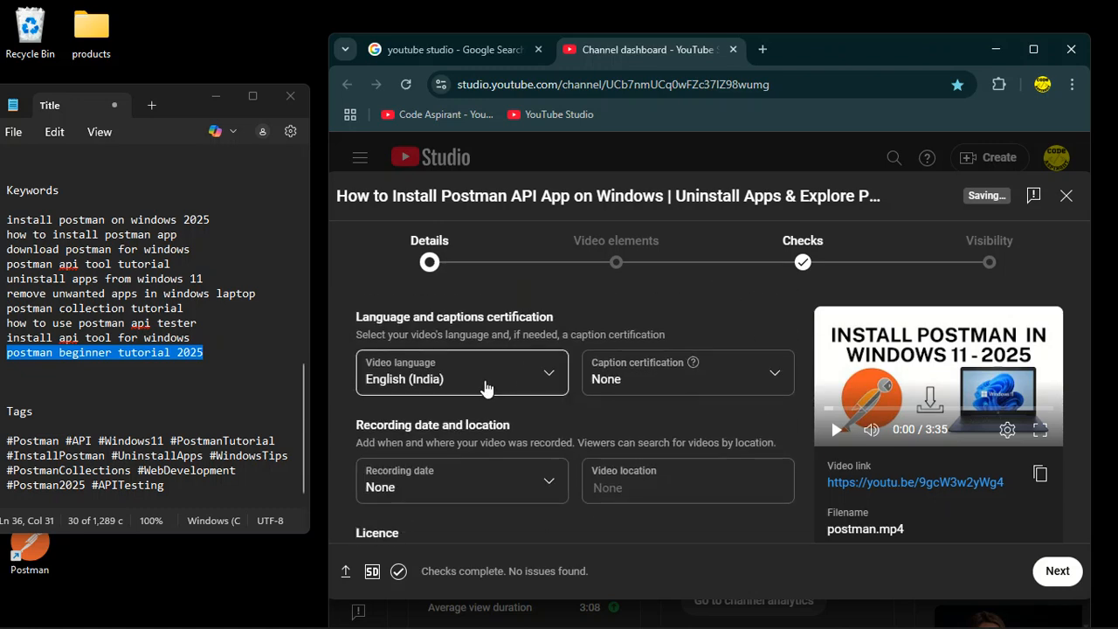
pyautogui.click(536, 369)
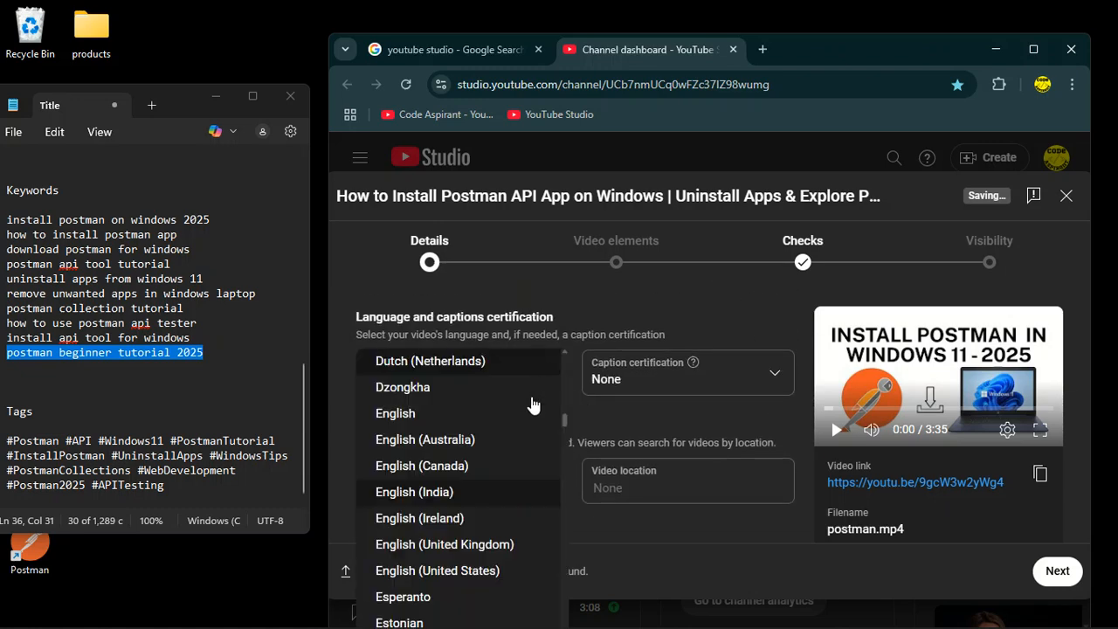
pyautogui.click(496, 493)
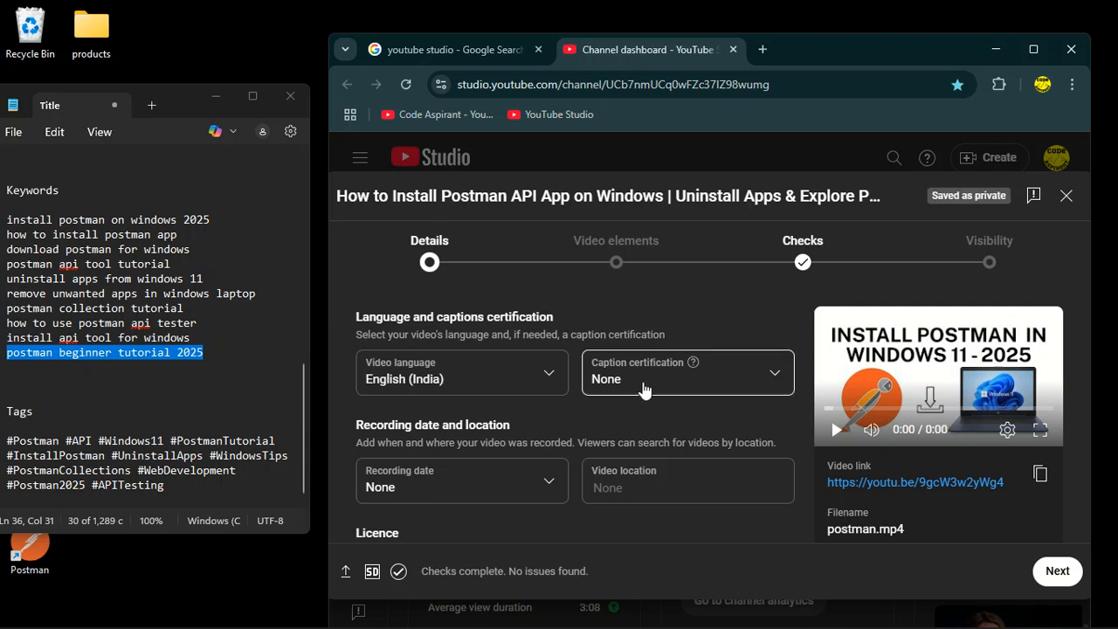
# Set the recording date to 4 Jul 2025.
pyautogui.scroll(-1, 527, 426)
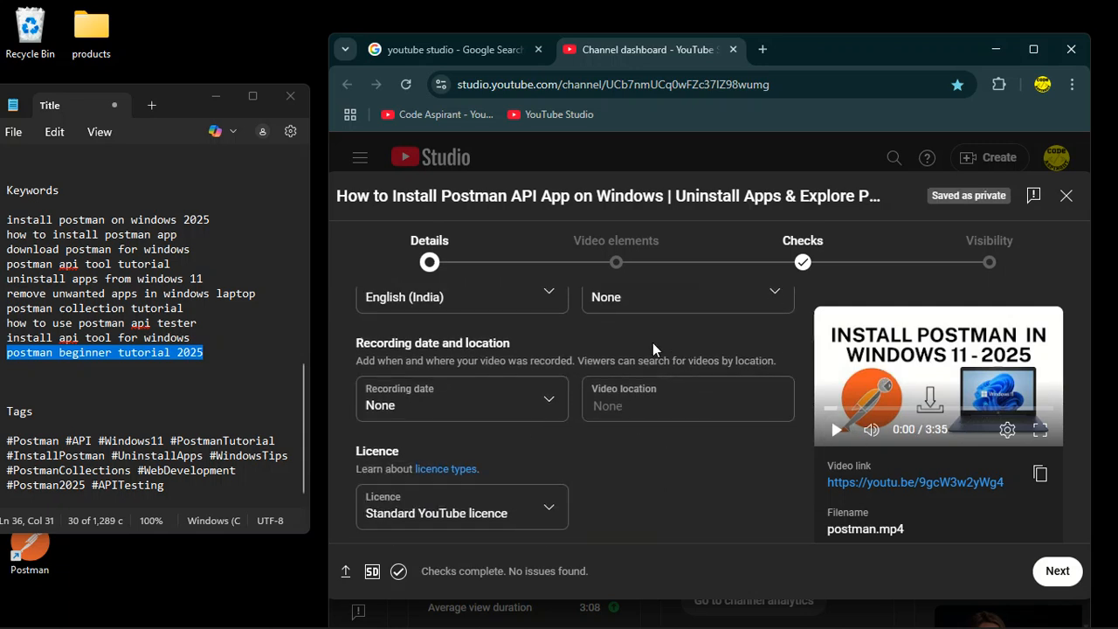
pyautogui.scroll(1, 521, 347)
pyautogui.scroll(-1, 521, 404)
pyautogui.click(548, 410)
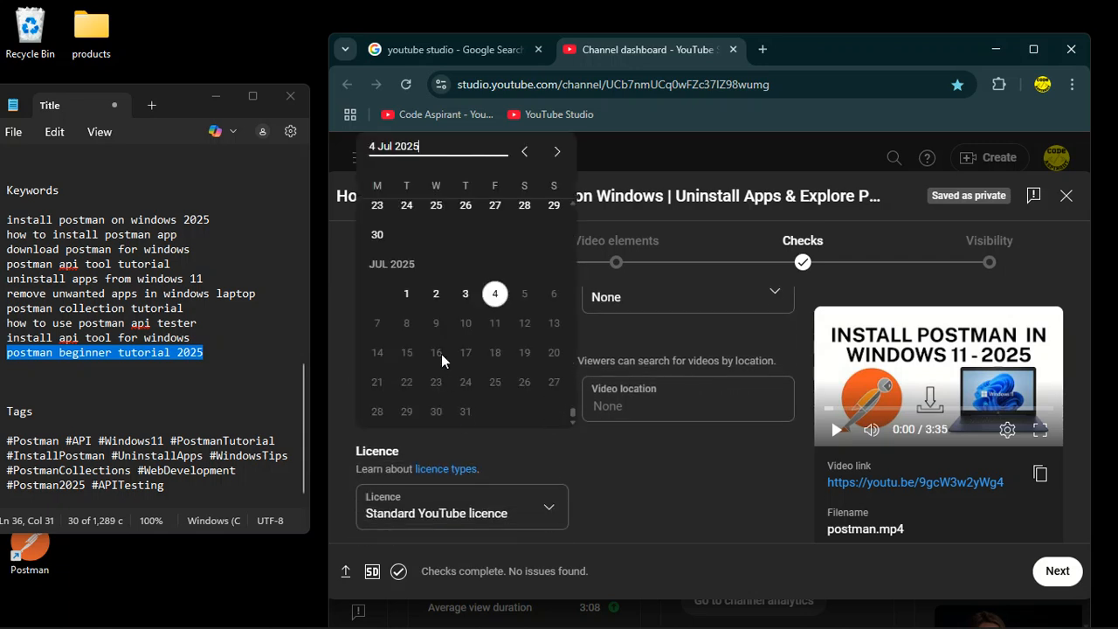
pyautogui.click(487, 302)
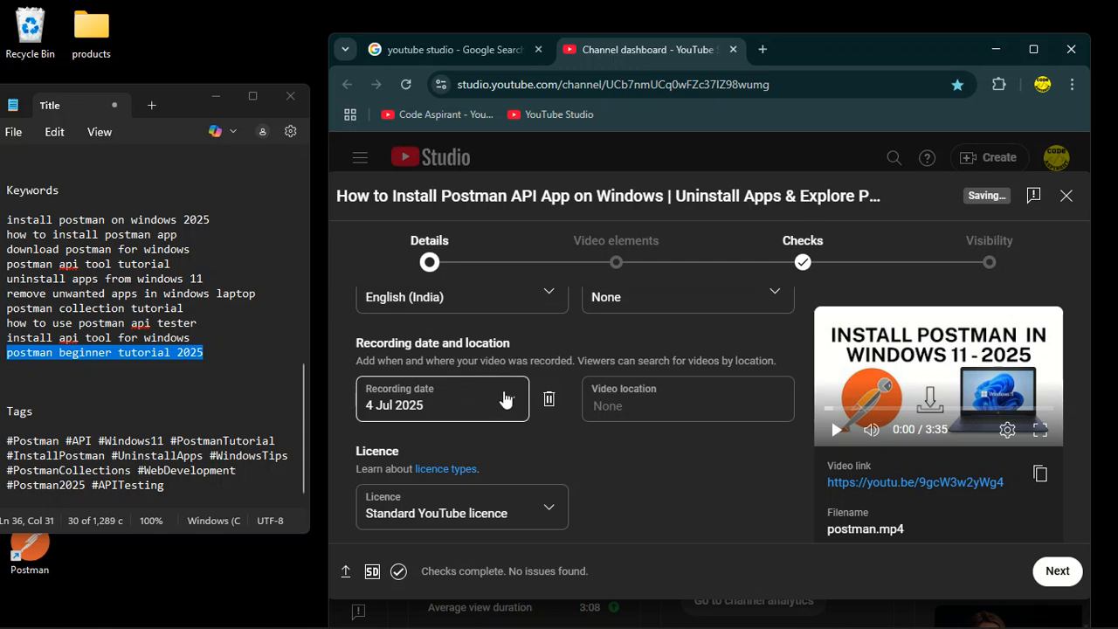
# Set the video location to Bangalore, choosing it from the location suggestions.
pyautogui.click(625, 407)
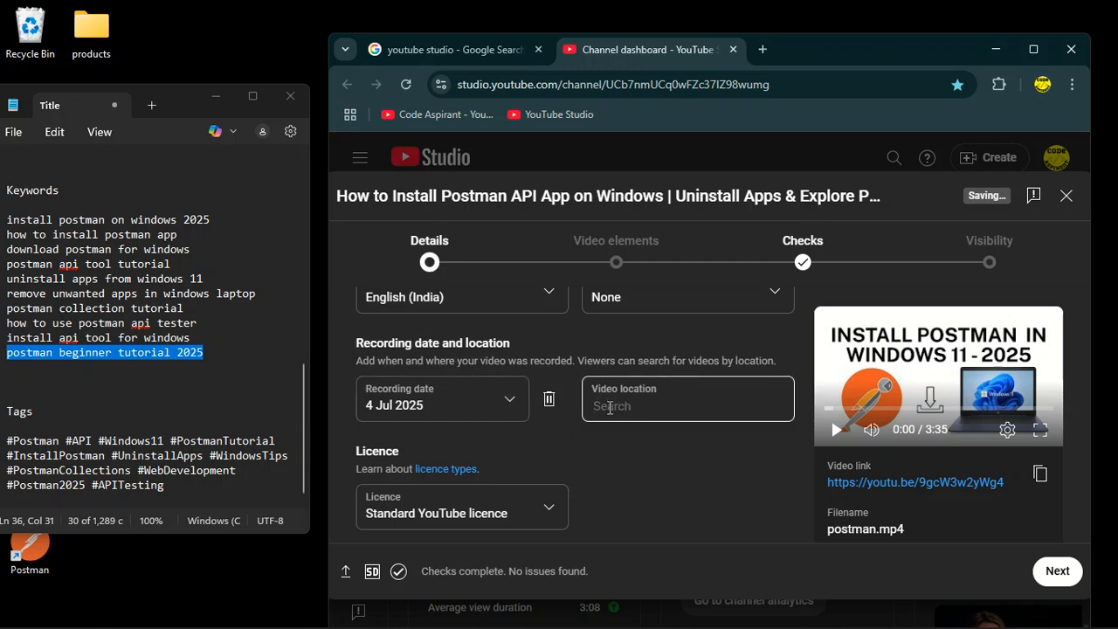
pyautogui.write('ba')
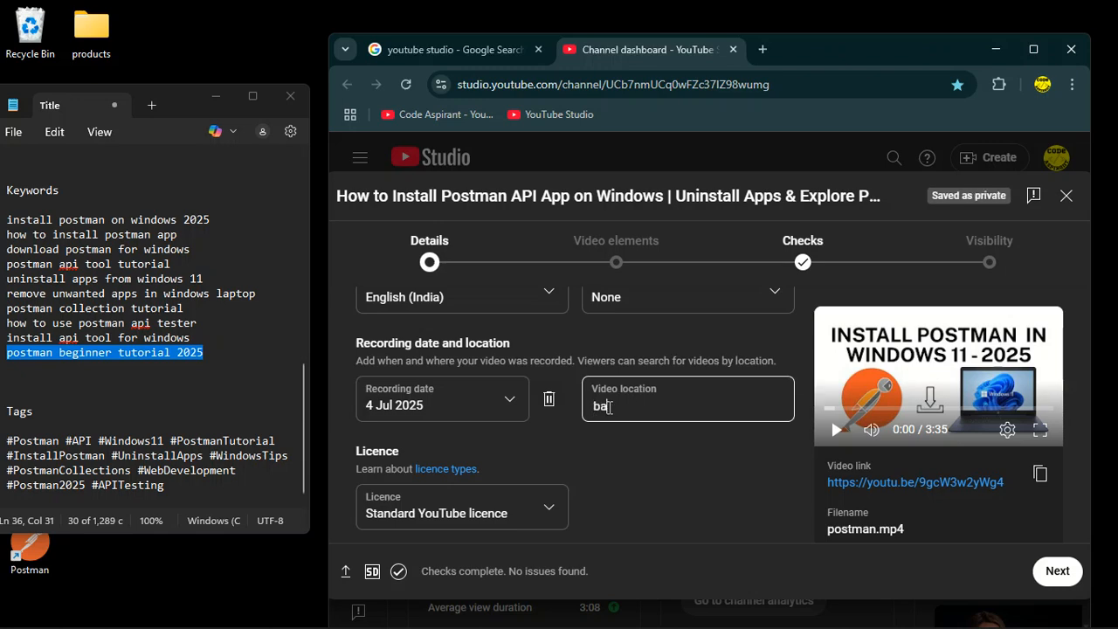
pyautogui.write('nglore')
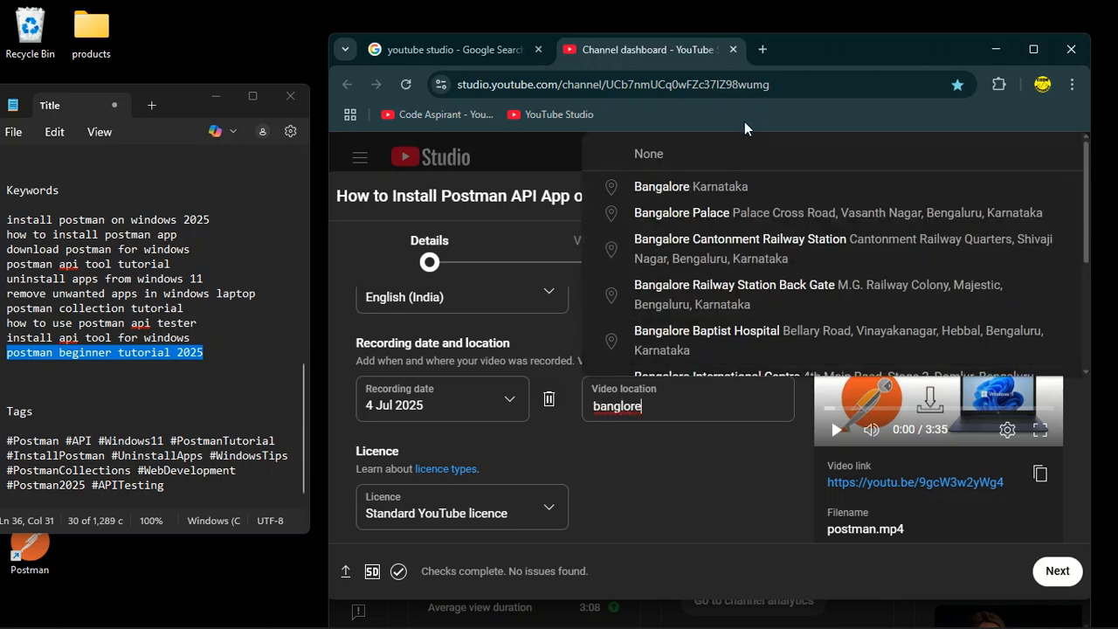
pyautogui.click(743, 217)
pyautogui.moveTo(718, 403); pyautogui.dragTo(495, 415)
pyautogui.write('banglo')
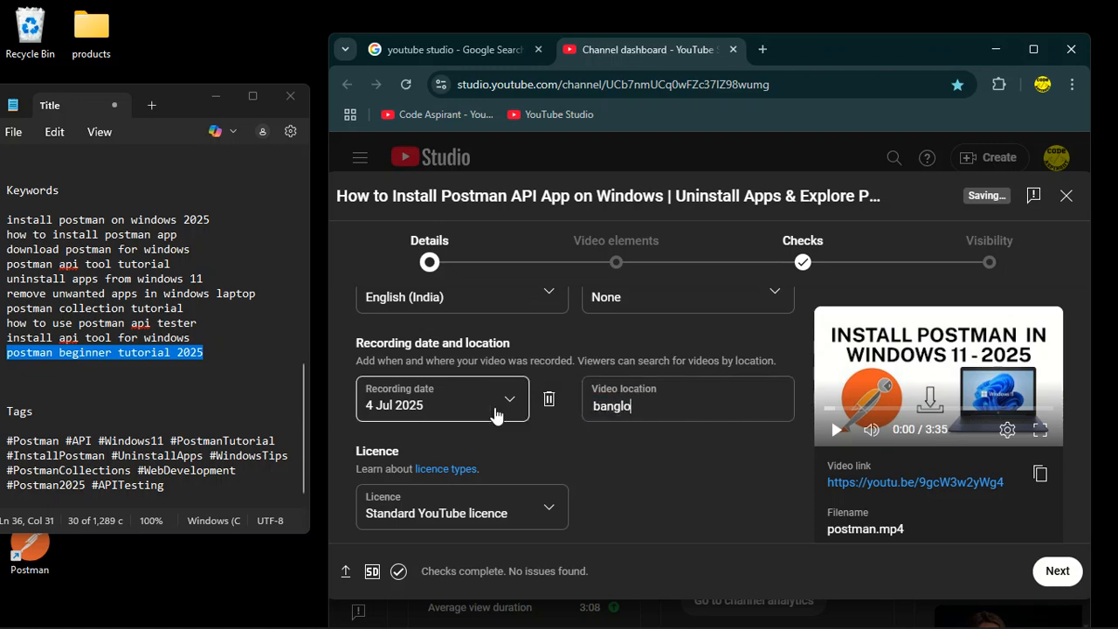
pyautogui.write('re')
pyautogui.click(689, 194)
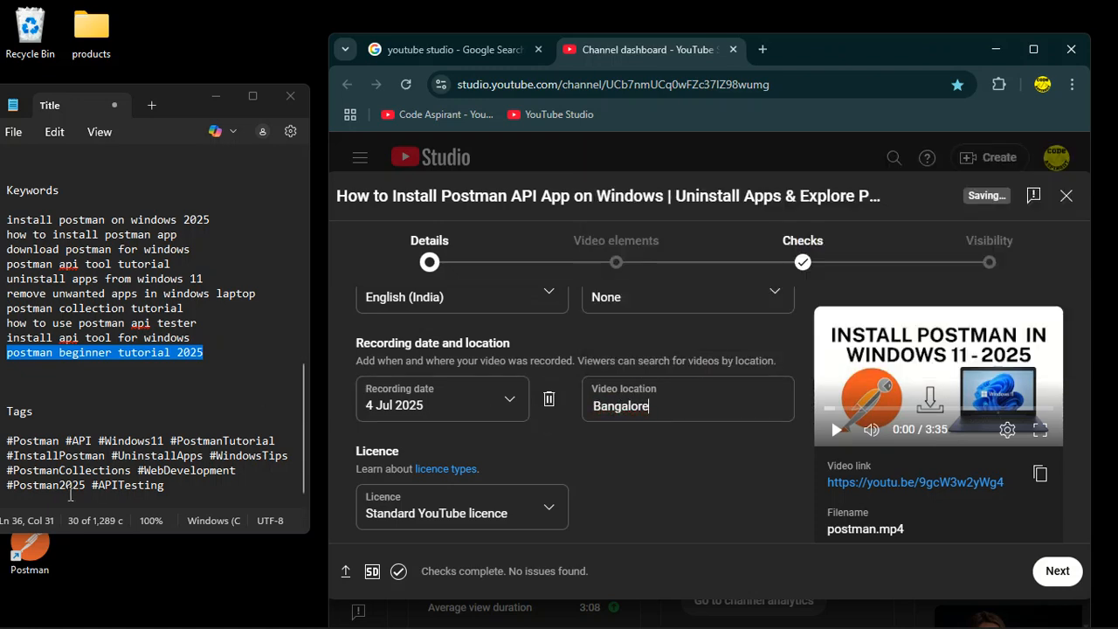
# Paste the hashtag lines from the notes at the end of the video description, after two new lines.
pyautogui.scroll(-3, 653, 482)
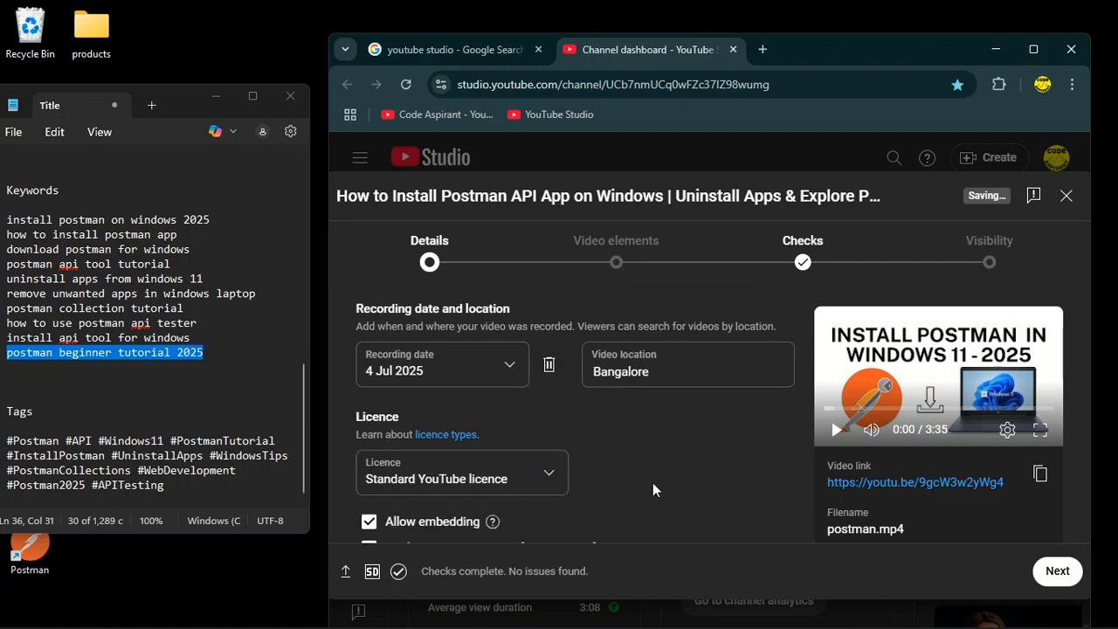
pyautogui.scroll(5, 631, 478)
pyautogui.scroll(10, 631, 484)
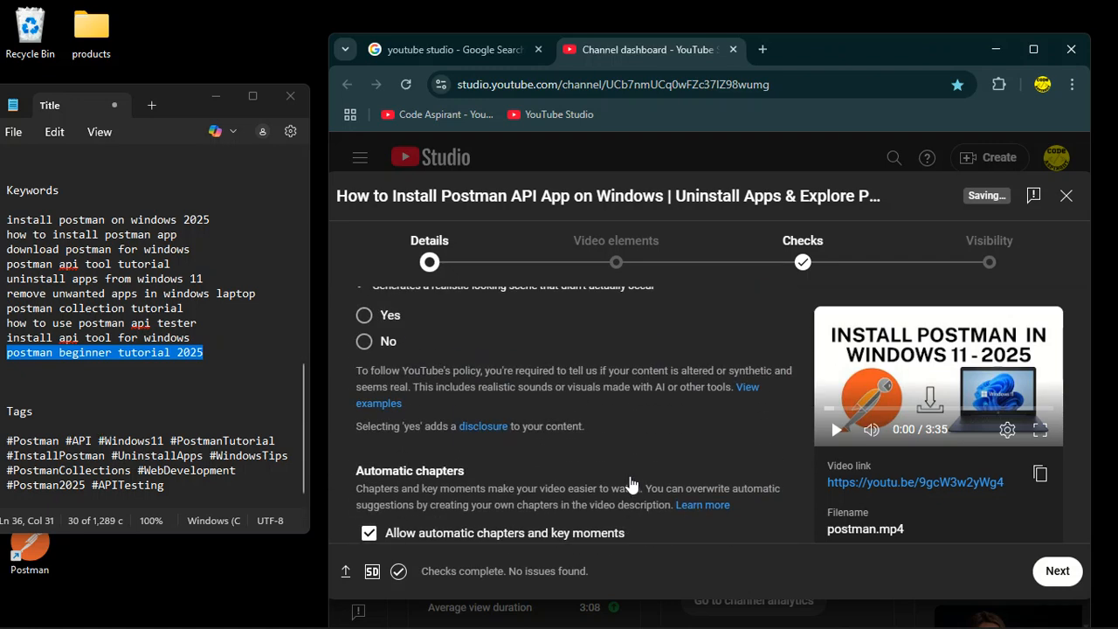
pyautogui.scroll(6, 630, 476)
pyautogui.scroll(-3, 630, 476)
pyautogui.moveTo(164, 485); pyautogui.dragTo(9, 442)
pyautogui.hotkey('ctrl', 'c')
pyautogui.click(452, 494)
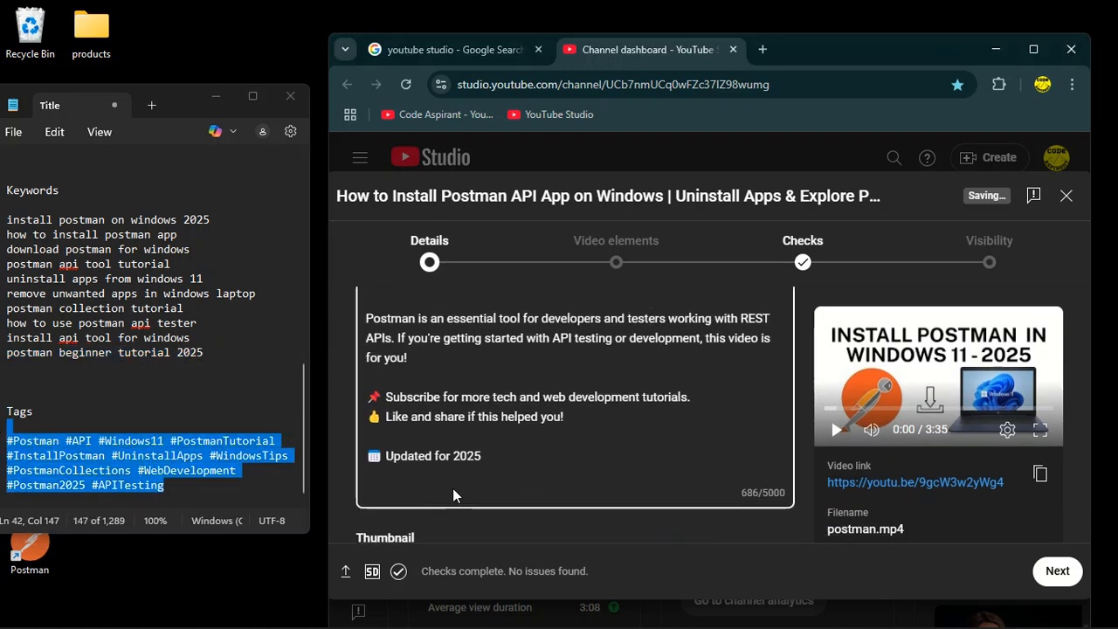
pyautogui.click(512, 463)
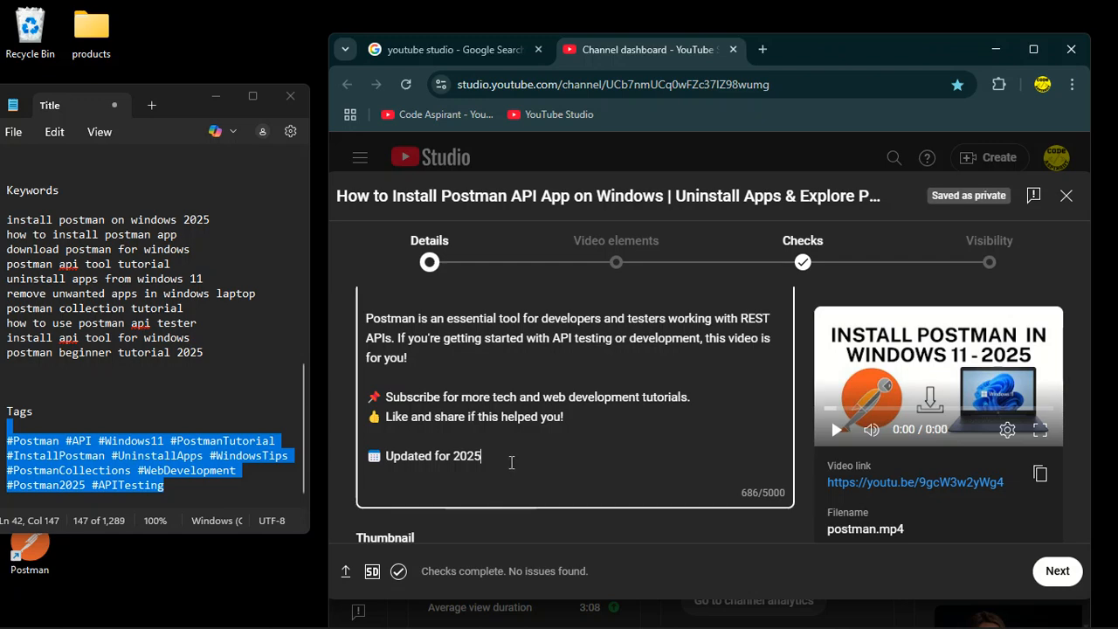
pyautogui.press('Return')
pyautogui.press('Return')
pyautogui.hotkey('ctrl', 'v')
# Copy the word 'Postman' from the notes' hashtag line and add it as a tag.
pyautogui.scroll(-5, 640, 447)
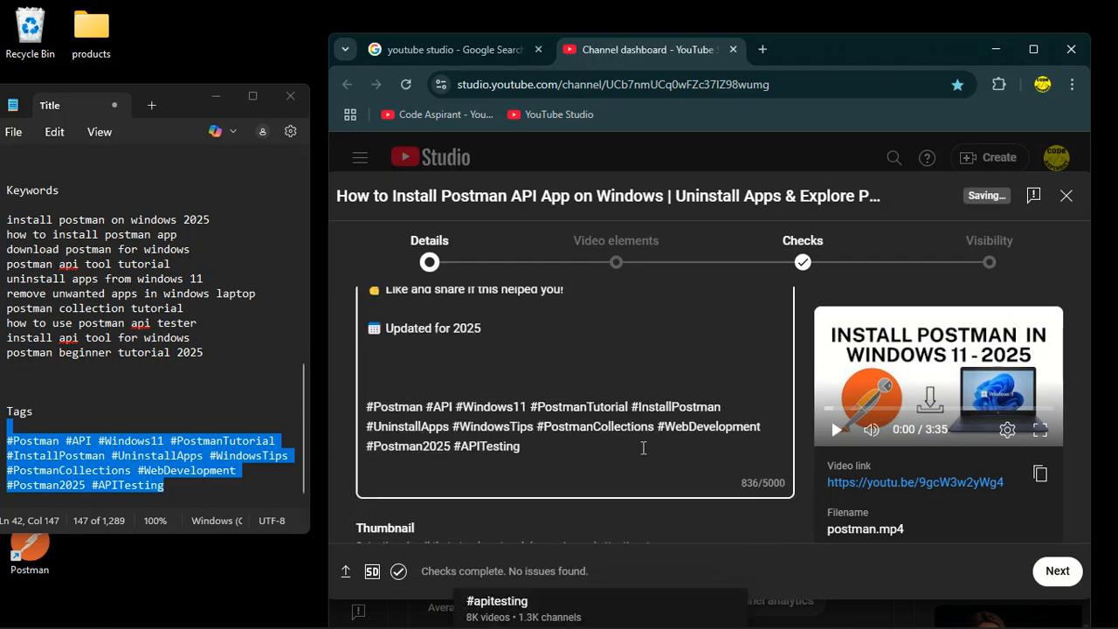
pyautogui.scroll(-15, 639, 446)
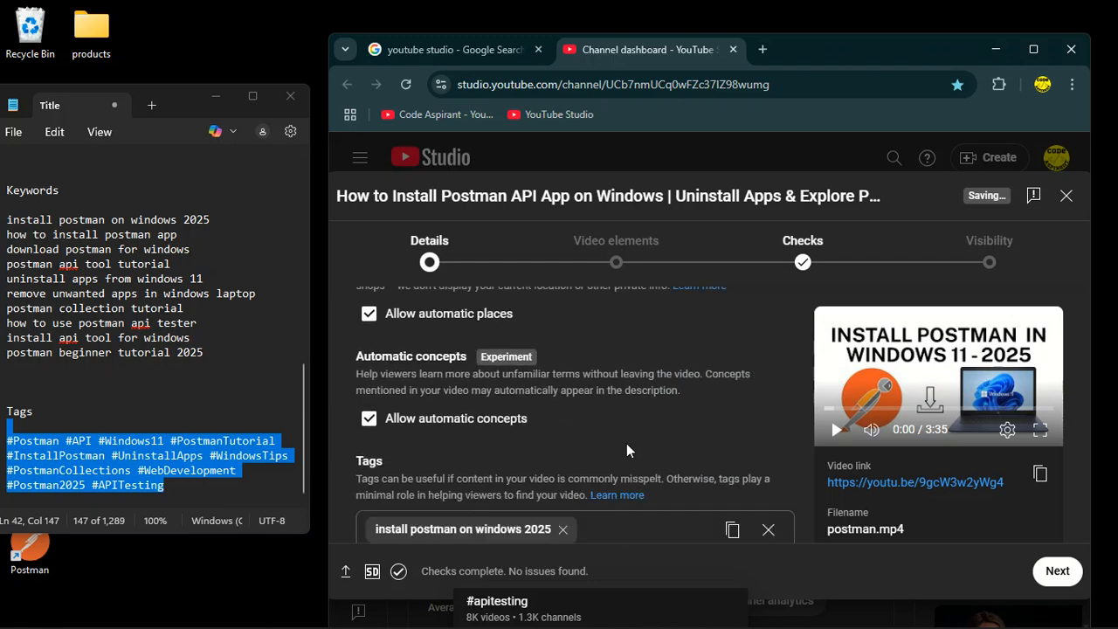
pyautogui.scroll(-3, 627, 451)
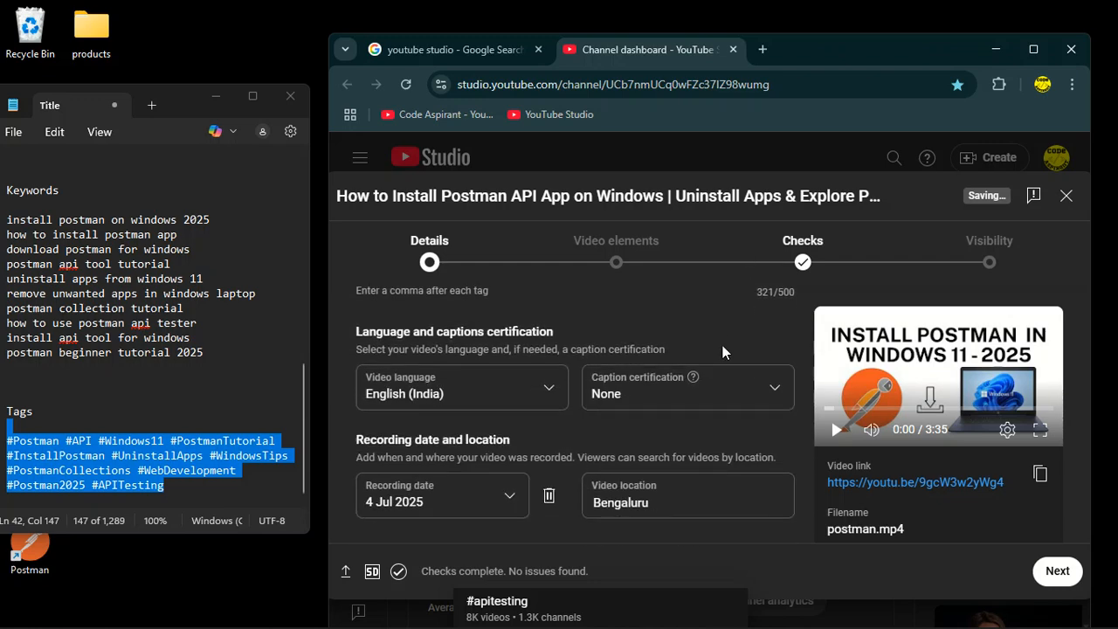
pyautogui.scroll(1, 667, 397)
pyautogui.click(157, 445)
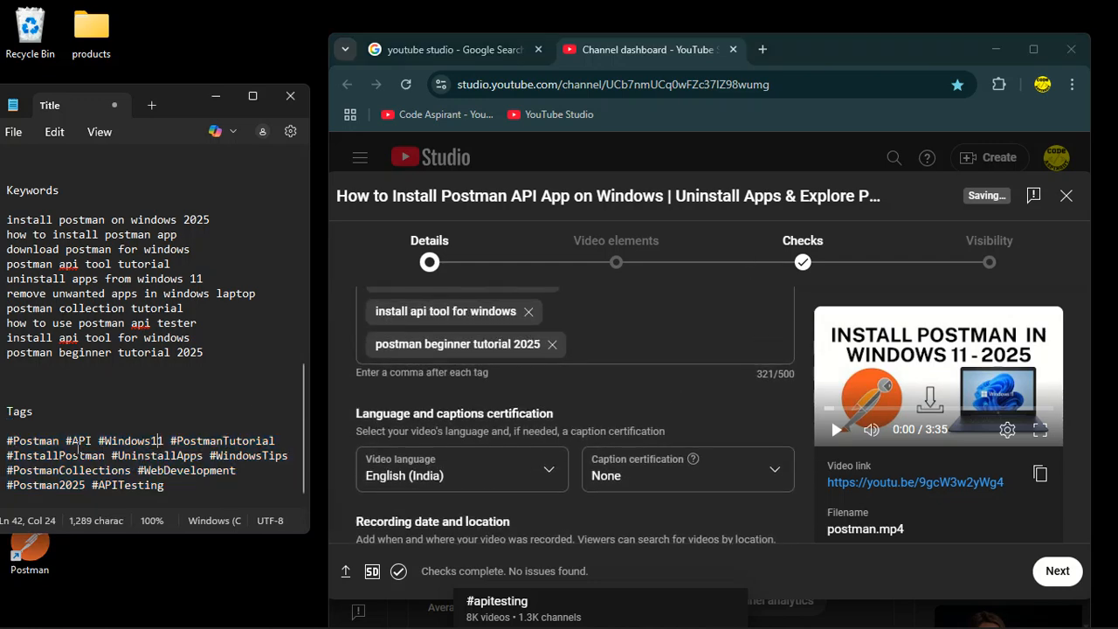
pyautogui.moveTo(59, 443); pyautogui.dragTo(7, 441)
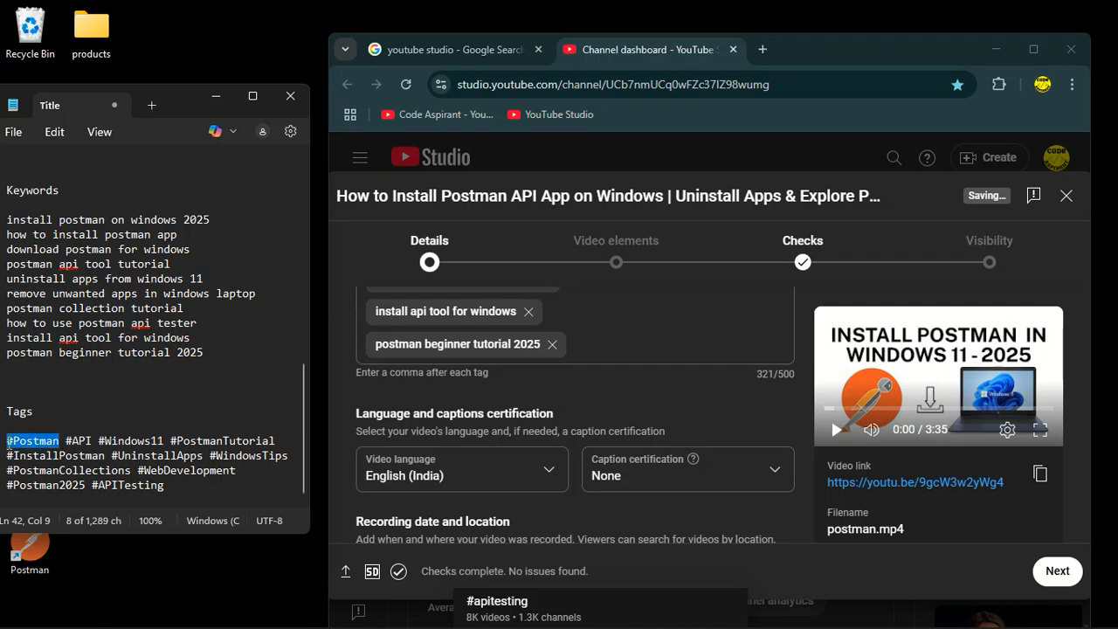
pyautogui.doubleClick(26, 441)
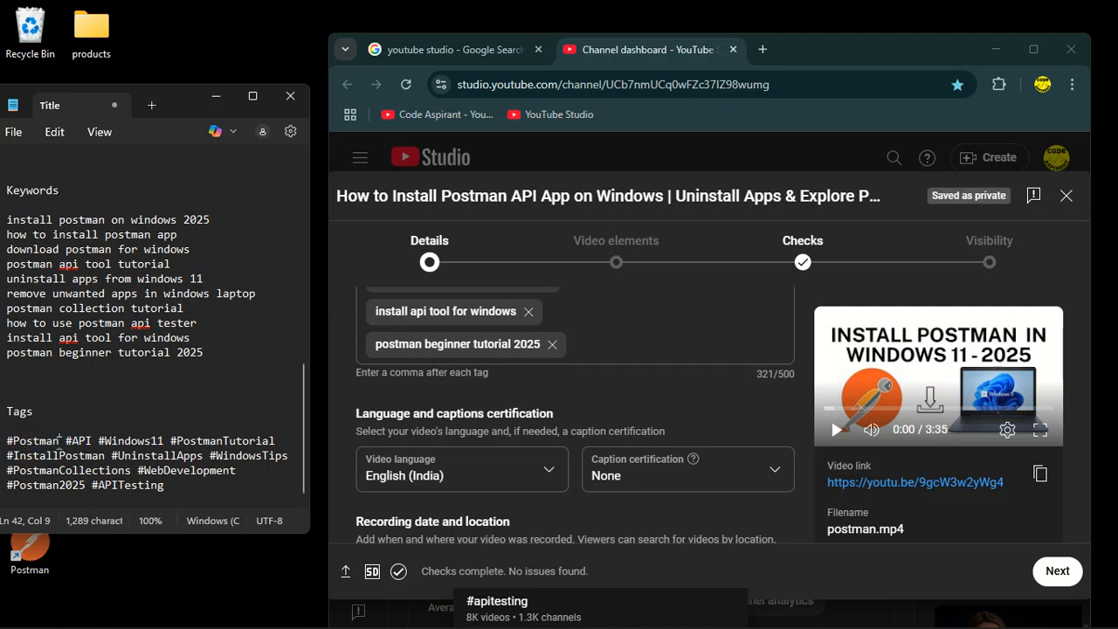
pyautogui.hotkey('ctrl', 'c')
pyautogui.click(579, 345)
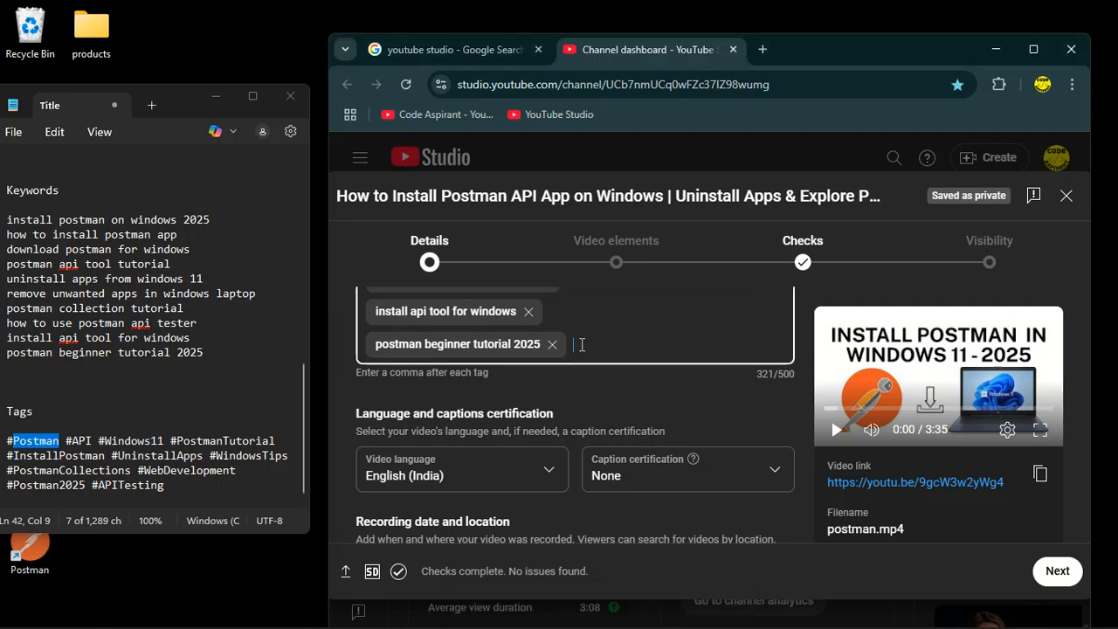
pyautogui.hotkey('ctrl', 'v')
# Copy 'API' and 'PostmanTutorial' from the notes' hashtag lines and add each as a tag.
pyautogui.click(89, 439)
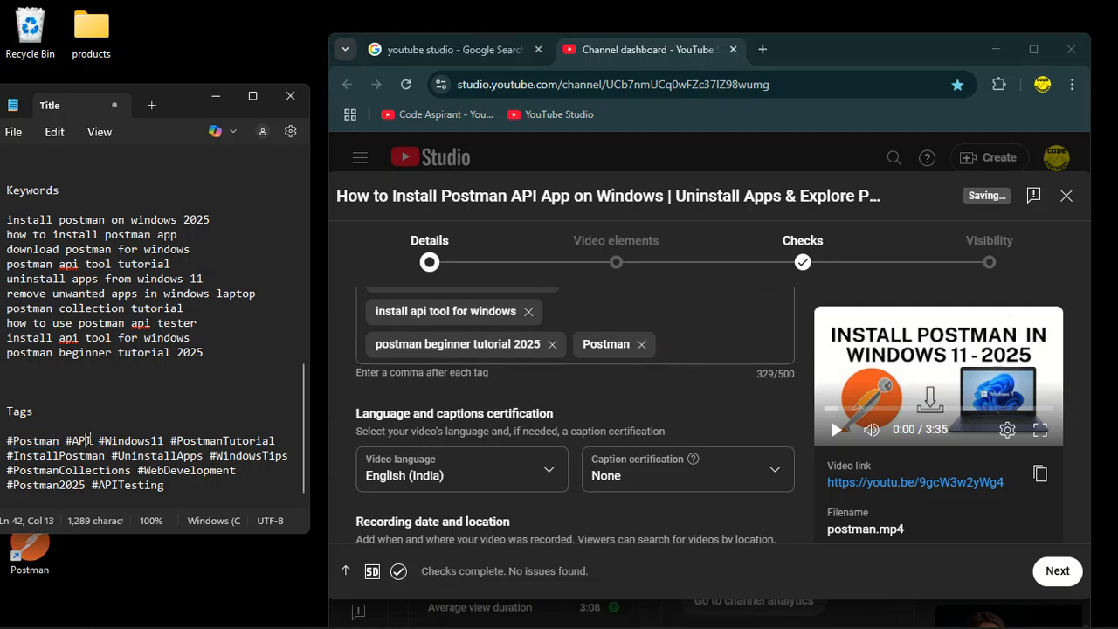
pyautogui.moveTo(79, 441); pyautogui.dragTo(93, 441)
pyautogui.click(701, 349)
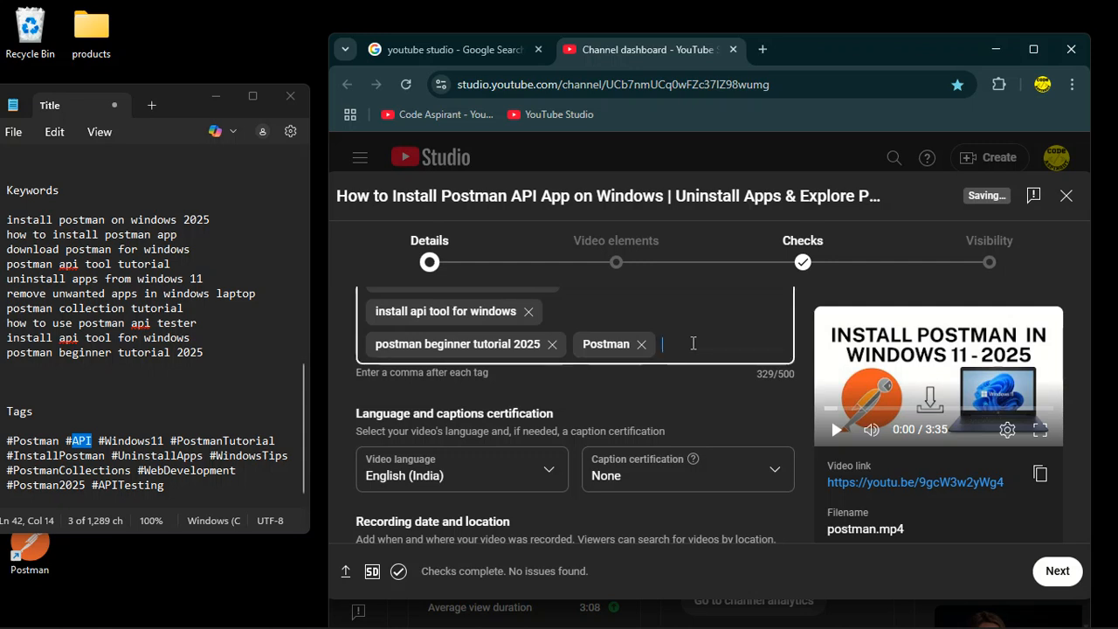
pyautogui.hotkey('ctrl', 'v')
pyautogui.moveTo(177, 442); pyautogui.dragTo(288, 443)
pyautogui.click(521, 379)
pyautogui.hotkey('ctrl', 'v')
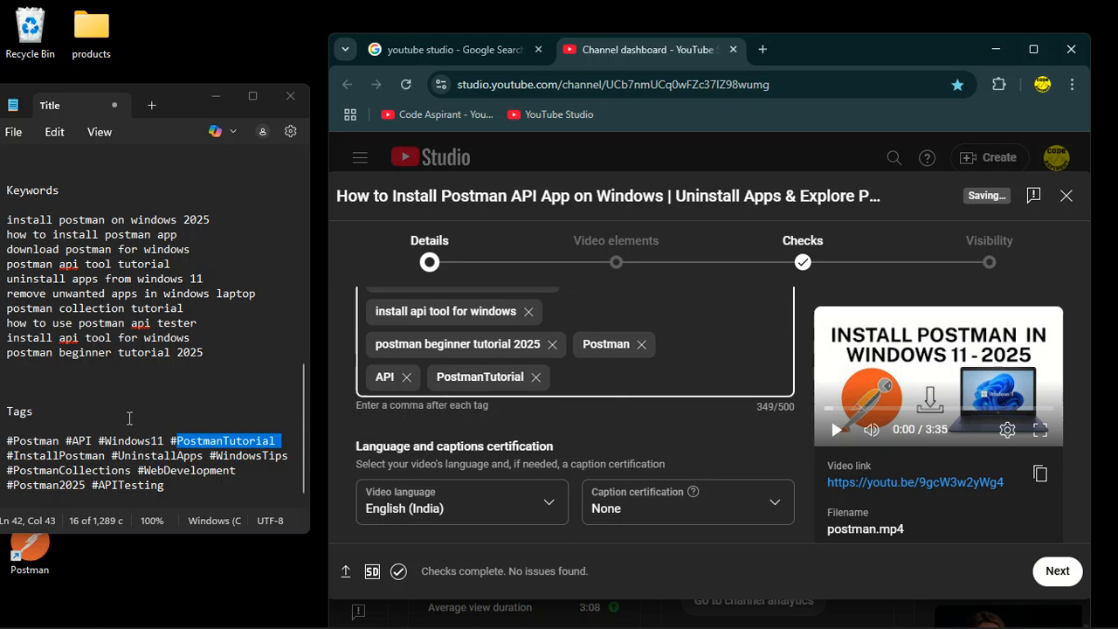
# Copy 'InstallPostman' and 'UninstallApps' from the notes and add each as a tag.
pyautogui.moveTo(104, 460); pyautogui.dragTo(14, 460)
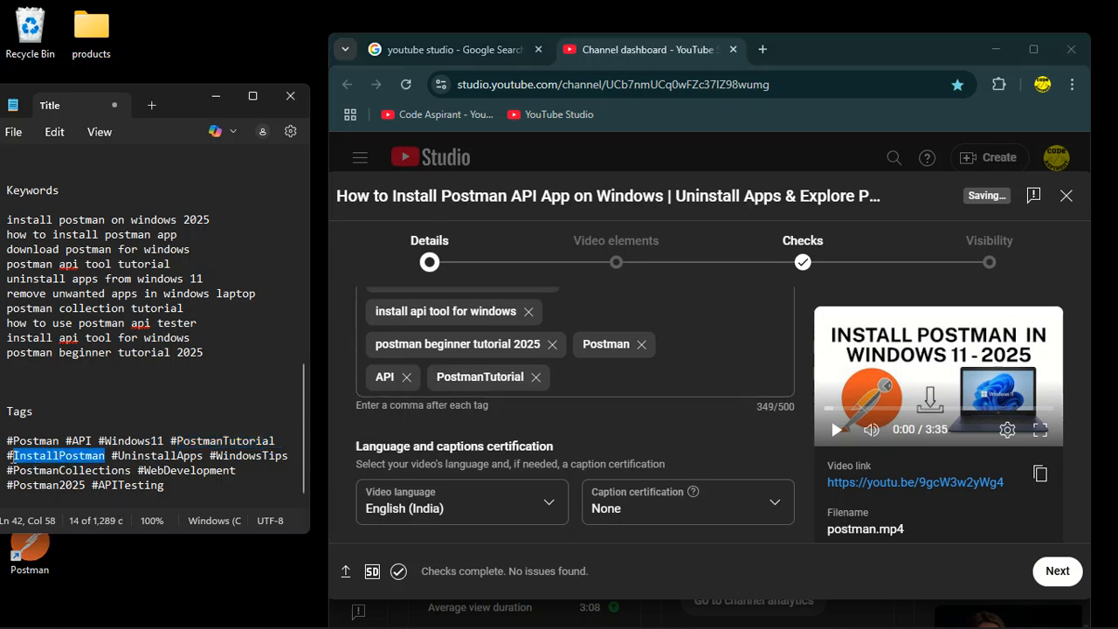
pyautogui.click(594, 381)
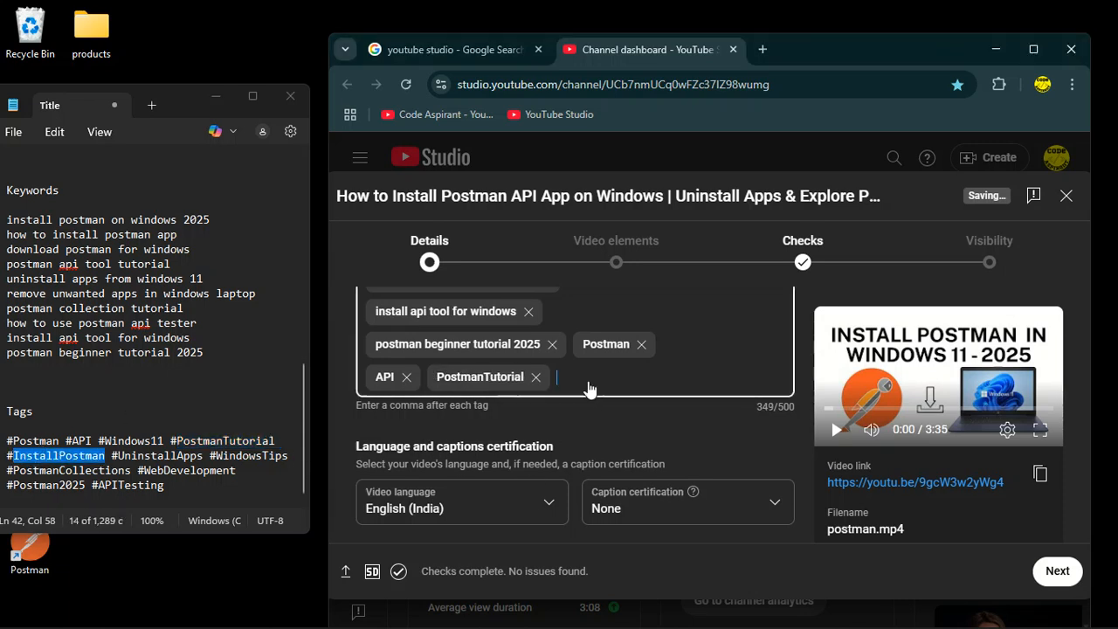
pyautogui.hotkey('ctrl', 'v')
pyautogui.moveTo(115, 458); pyautogui.dragTo(189, 461)
pyautogui.click(501, 417)
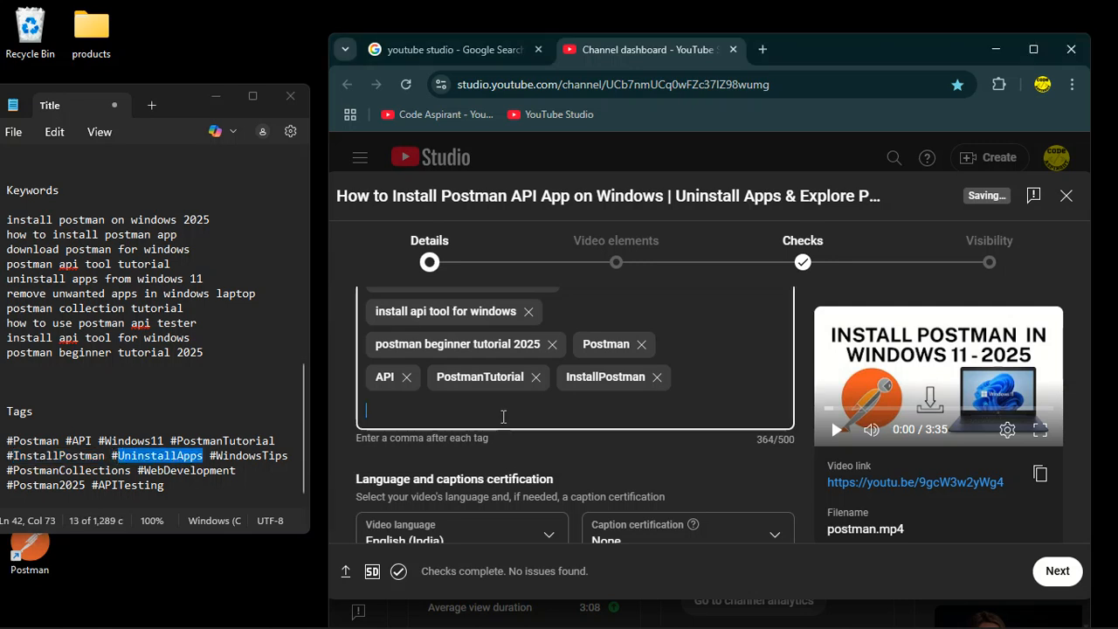
pyautogui.hotkey('ctrl', 'v')
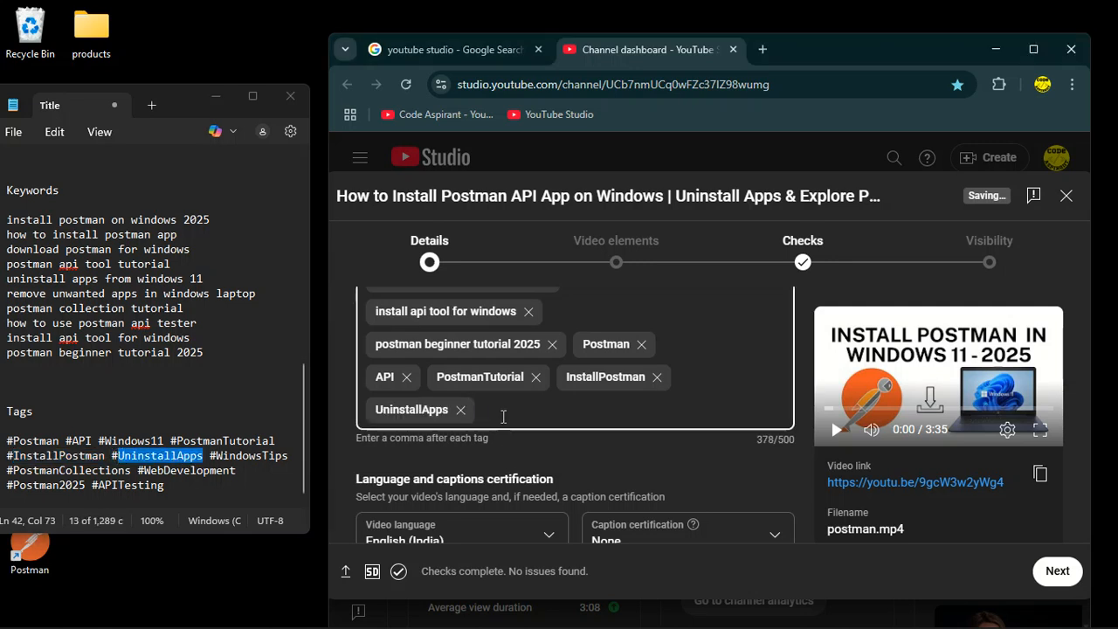
# Copy 'PostmanCollections' and 'Postman2025' from the notes and add each as a tag.
pyautogui.doubleClick(129, 472)
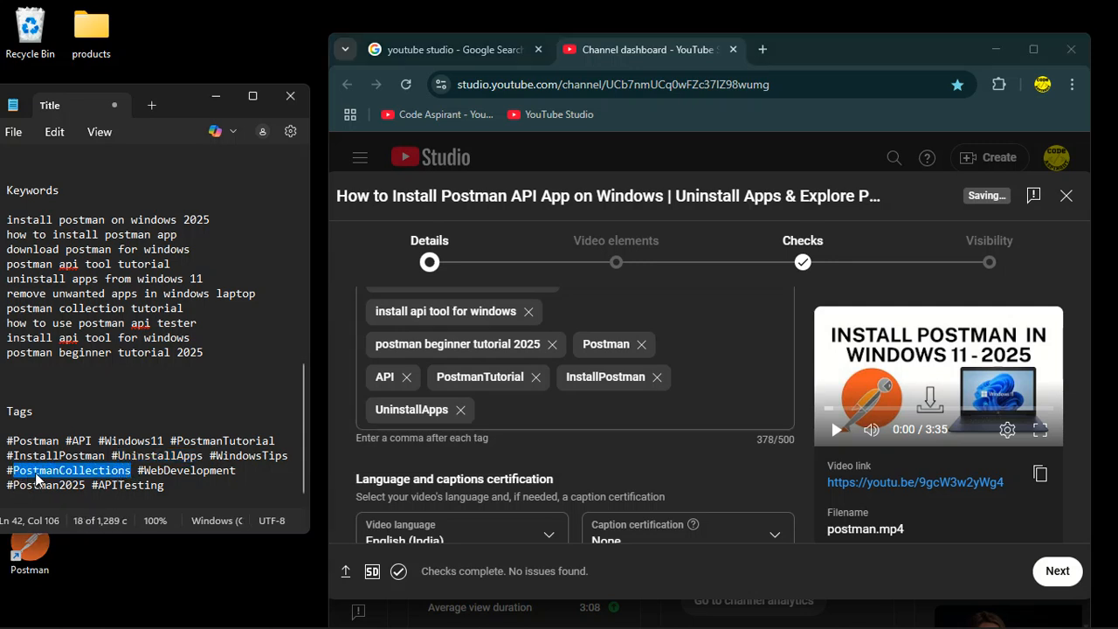
pyautogui.click(487, 417)
pyautogui.hotkey('ctrl', 'v')
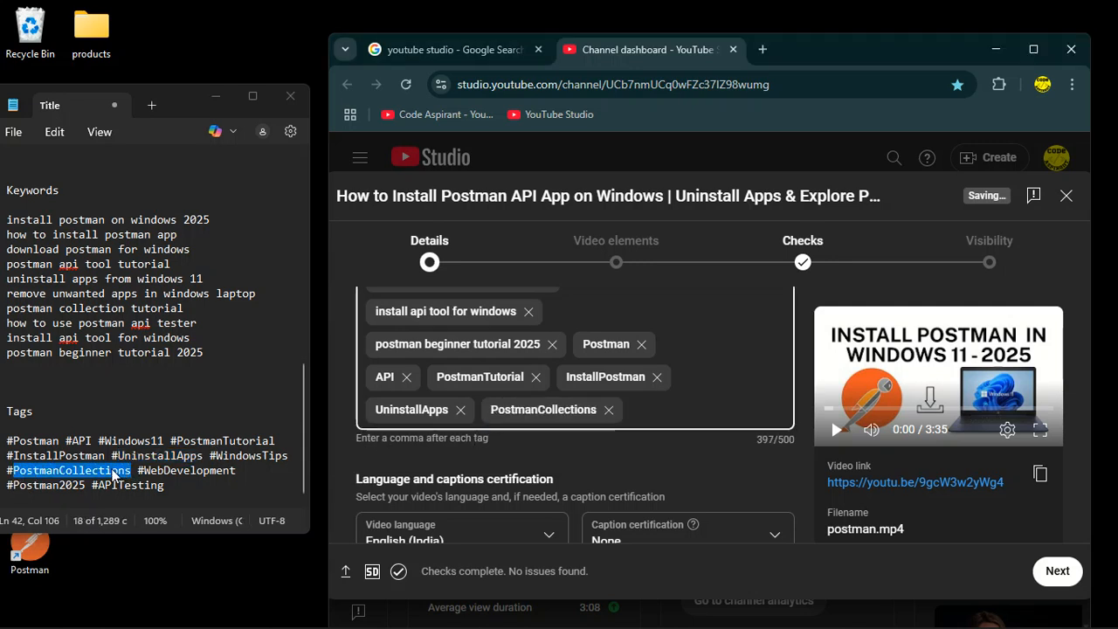
pyautogui.click(82, 485)
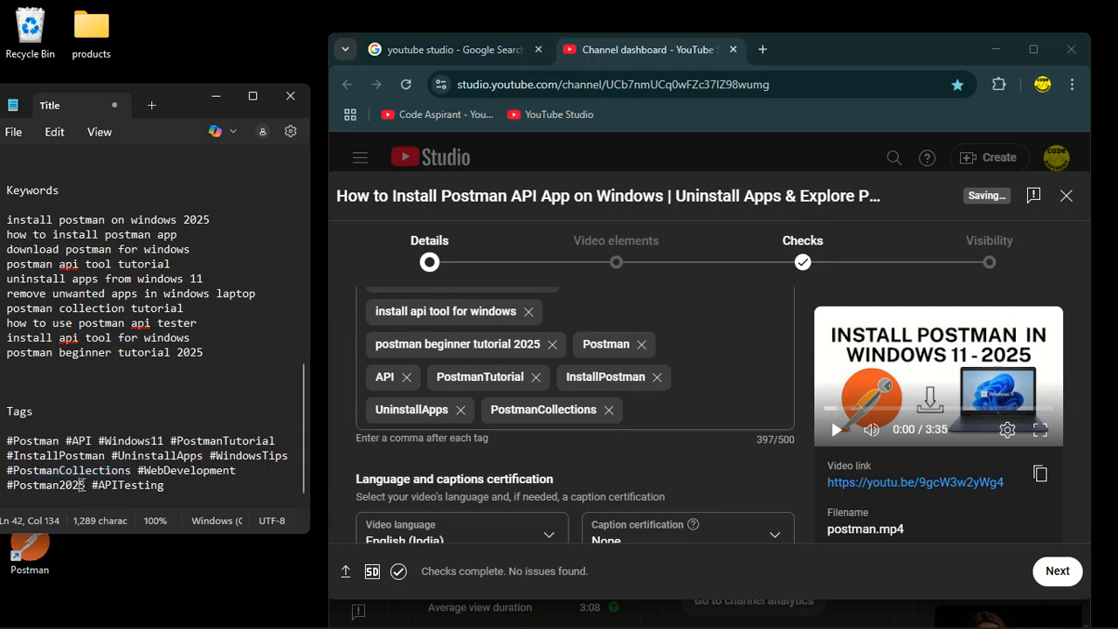
pyautogui.moveTo(85, 484); pyautogui.dragTo(10, 492)
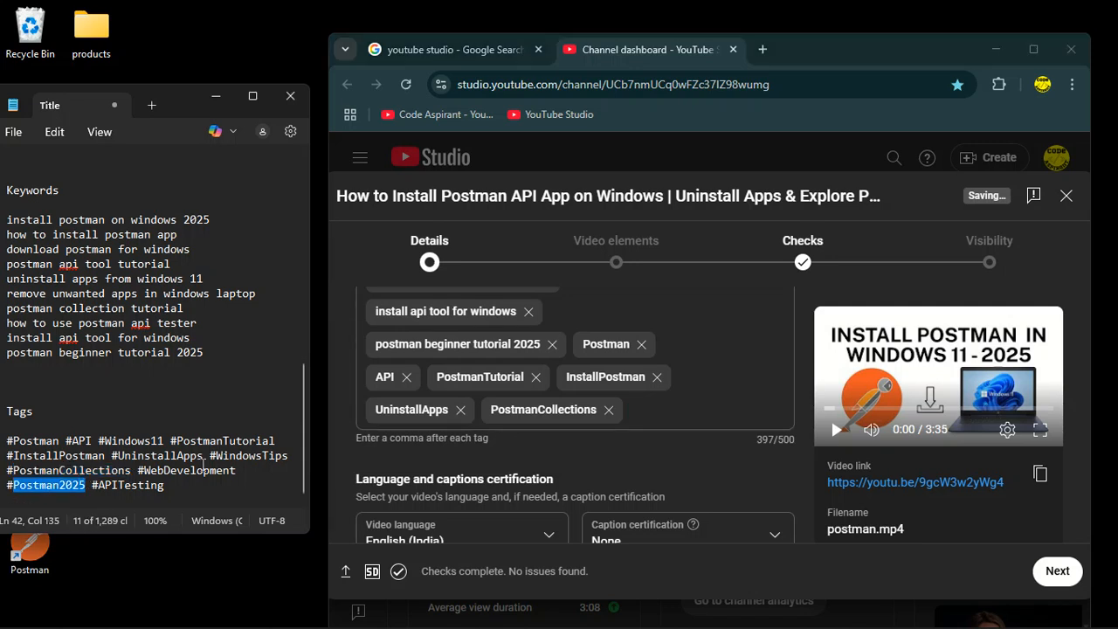
pyautogui.click(631, 409)
pyautogui.hotkey('ctrl', 'v')
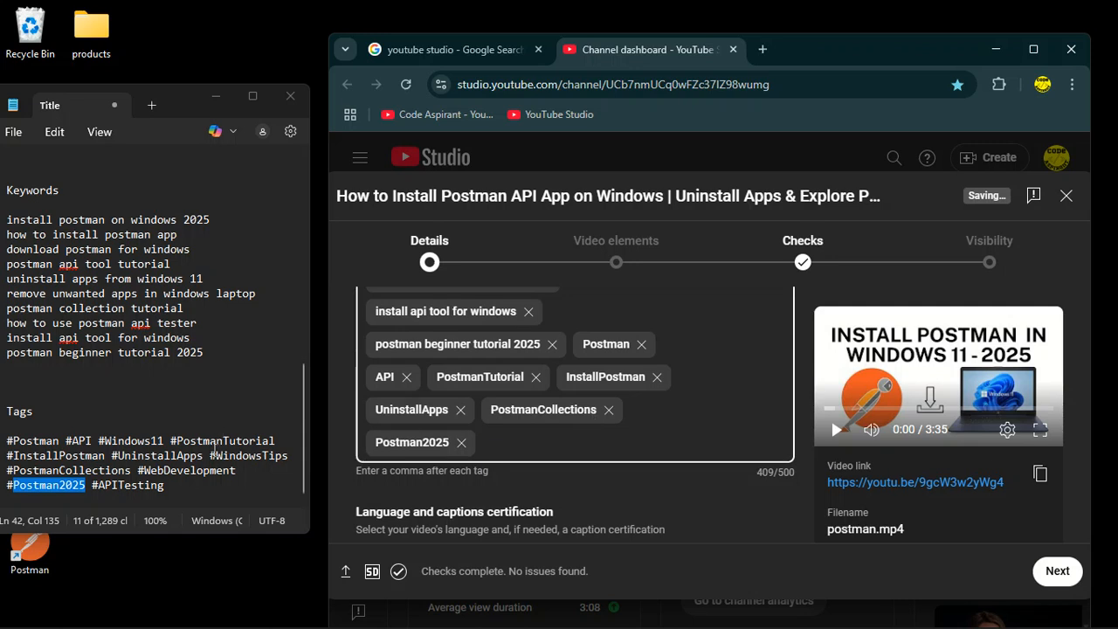
# Copy 'APITesting' from the notes and add it as a tag.
pyautogui.moveTo(178, 487); pyautogui.dragTo(98, 493)
pyautogui.hotkey('ctrl', 'c')
pyautogui.click(519, 428)
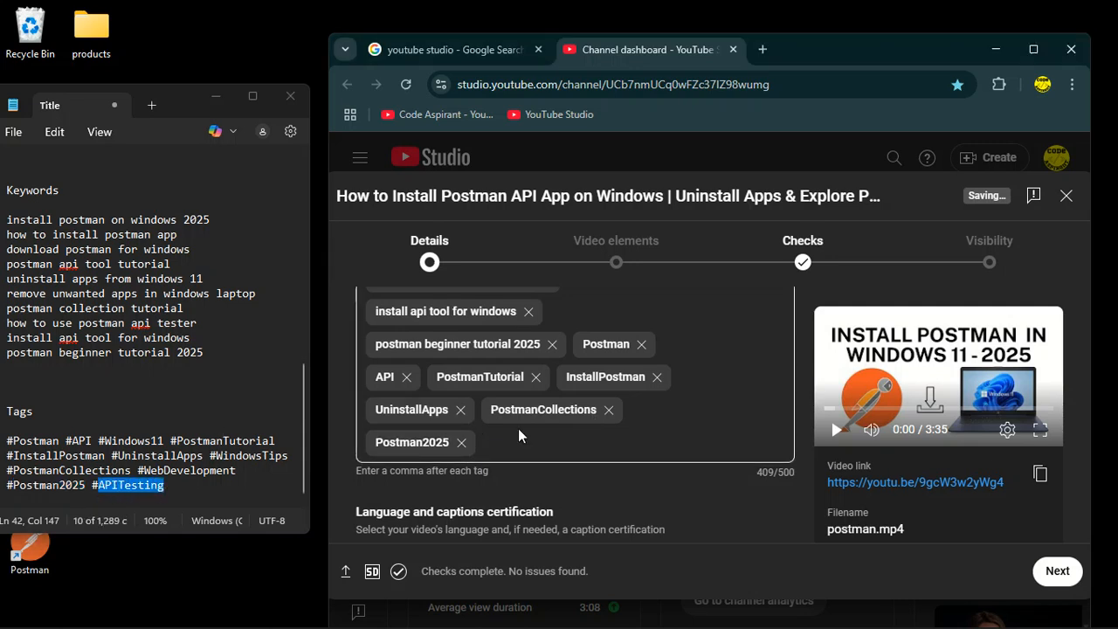
pyautogui.hotkey('ctrl', 'v')
pyautogui.scroll(-15, 550, 446)
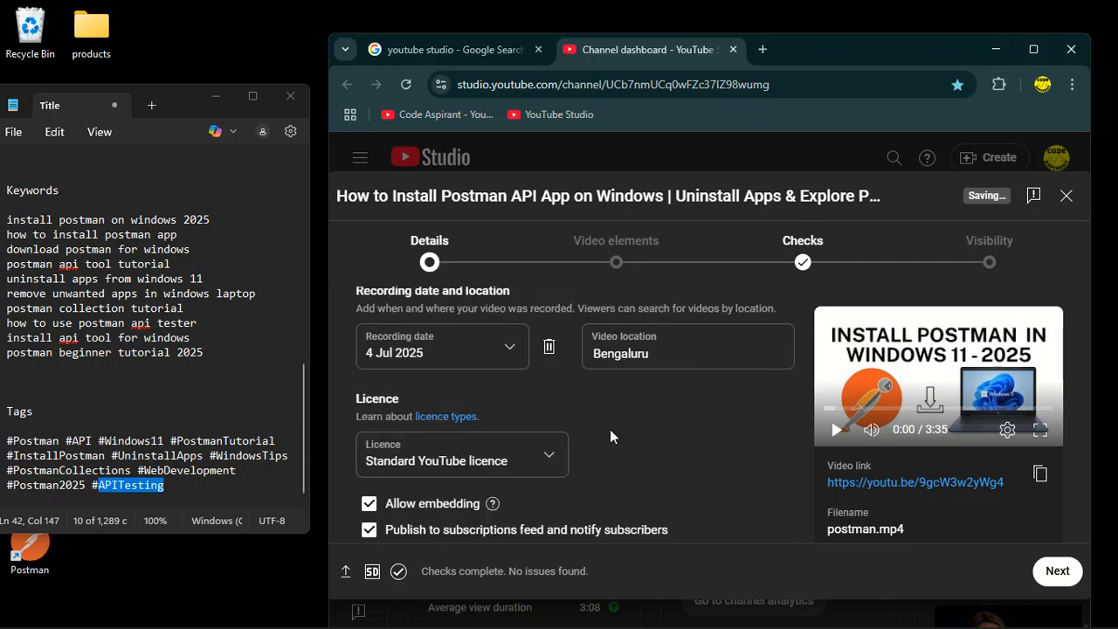
pyautogui.scroll(4, 562, 461)
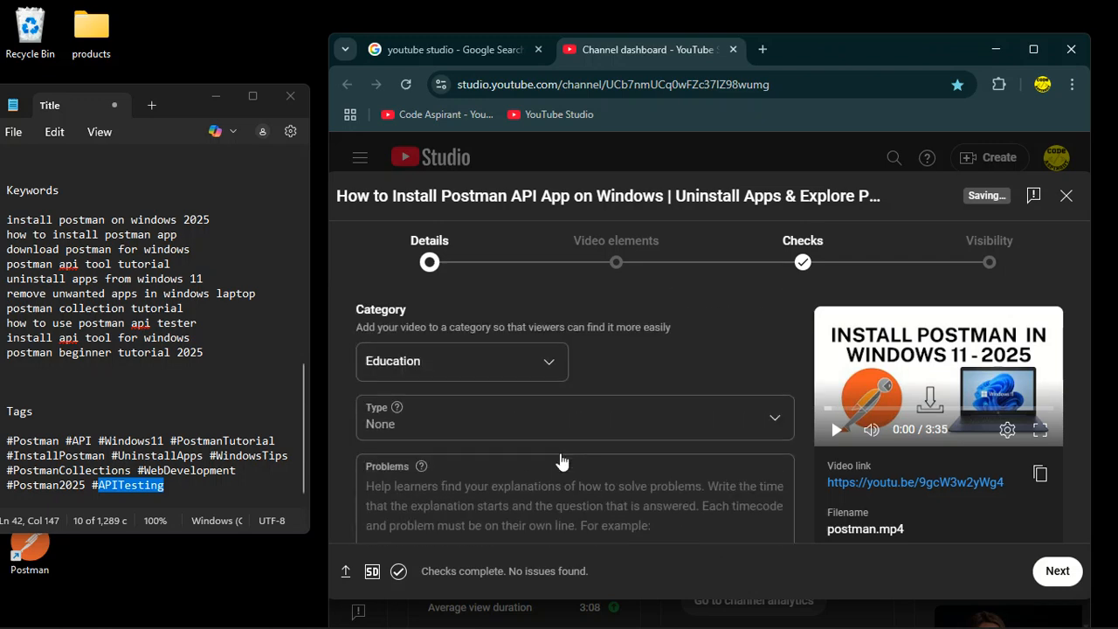
pyautogui.scroll(-2, 407, 467)
pyautogui.click(407, 467)
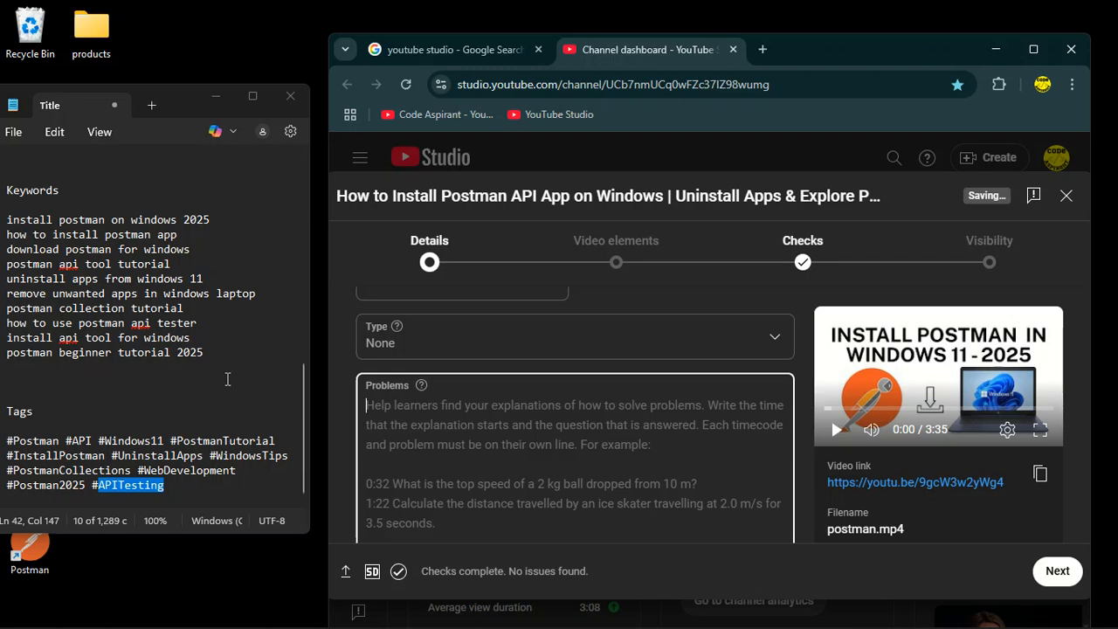
pyautogui.scroll(8, 227, 378)
pyautogui.scroll(-8, 227, 378)
pyautogui.scroll(1, 506, 434)
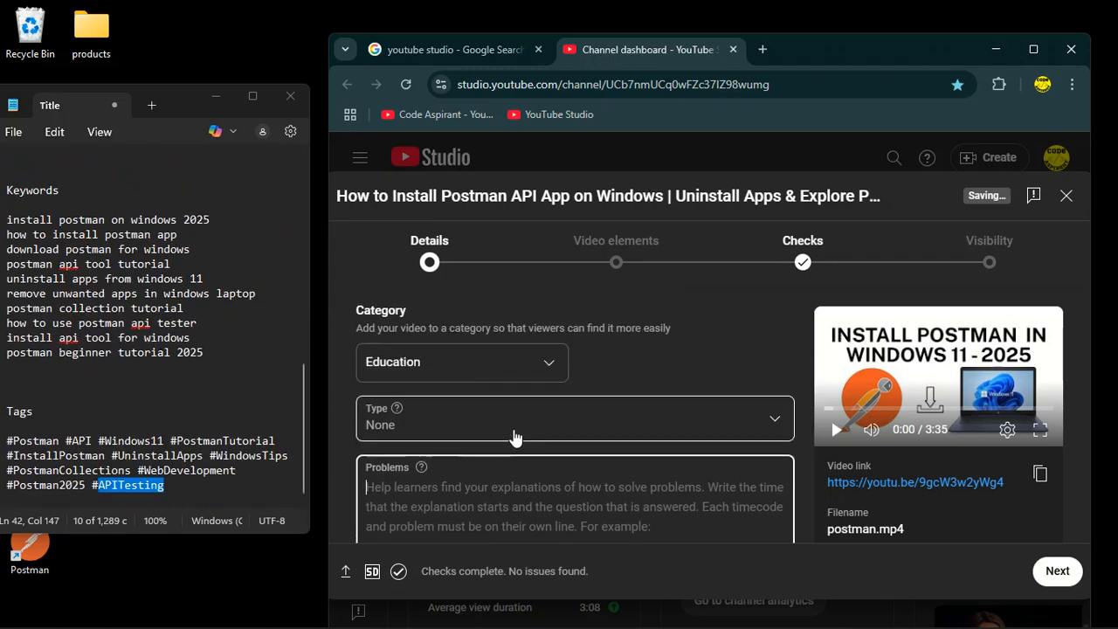
pyautogui.scroll(-2, 495, 463)
pyautogui.scroll(2, 504, 414)
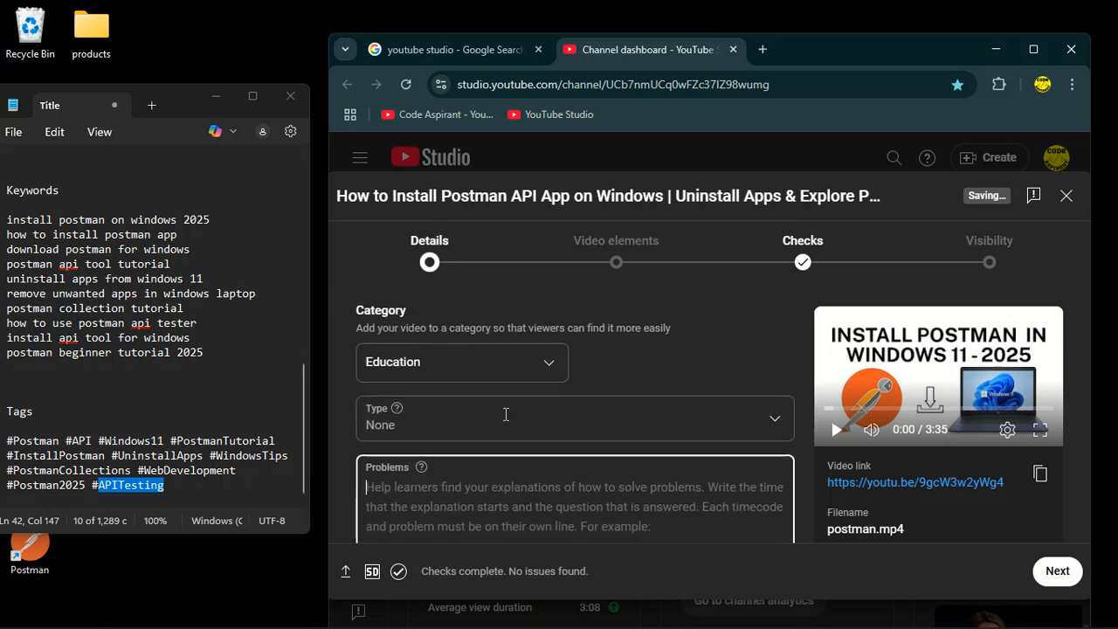
pyautogui.click(448, 385)
pyautogui.scroll(-1, 463, 424)
pyautogui.scroll(1, 463, 424)
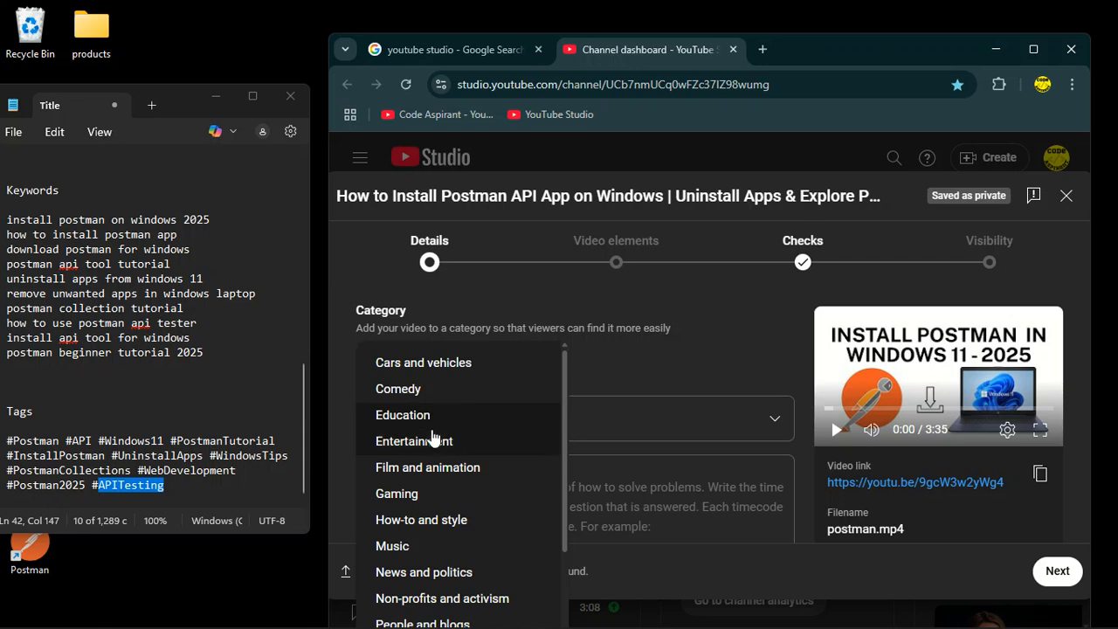
pyautogui.click(593, 411)
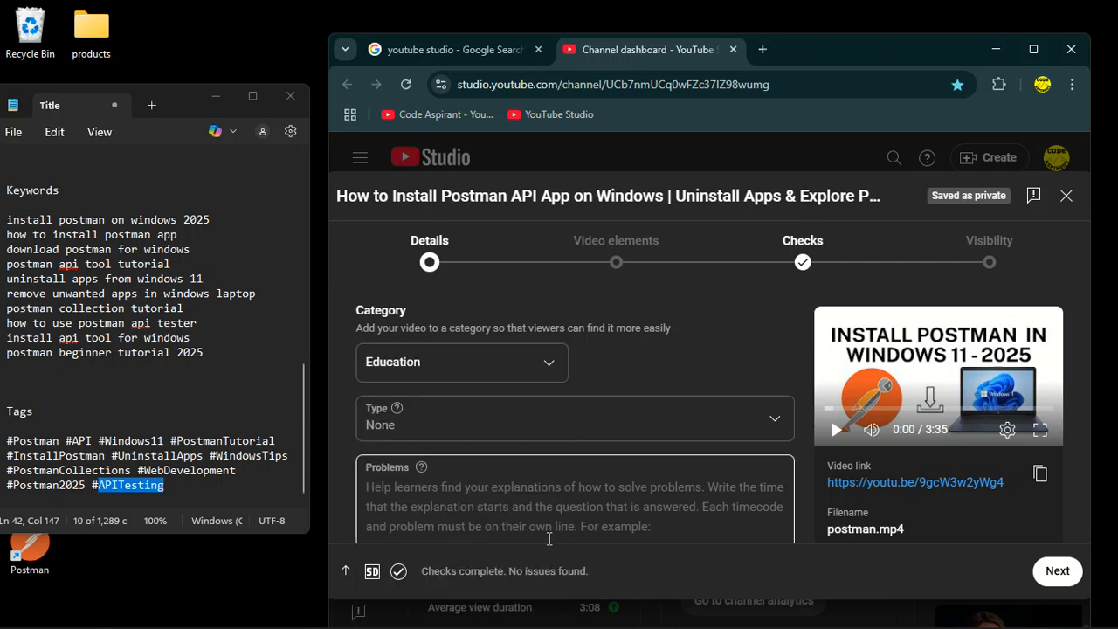
# Switch the video category to Science and technology, then back to Education.
pyautogui.click(444, 370)
pyautogui.scroll(-2, 424, 490)
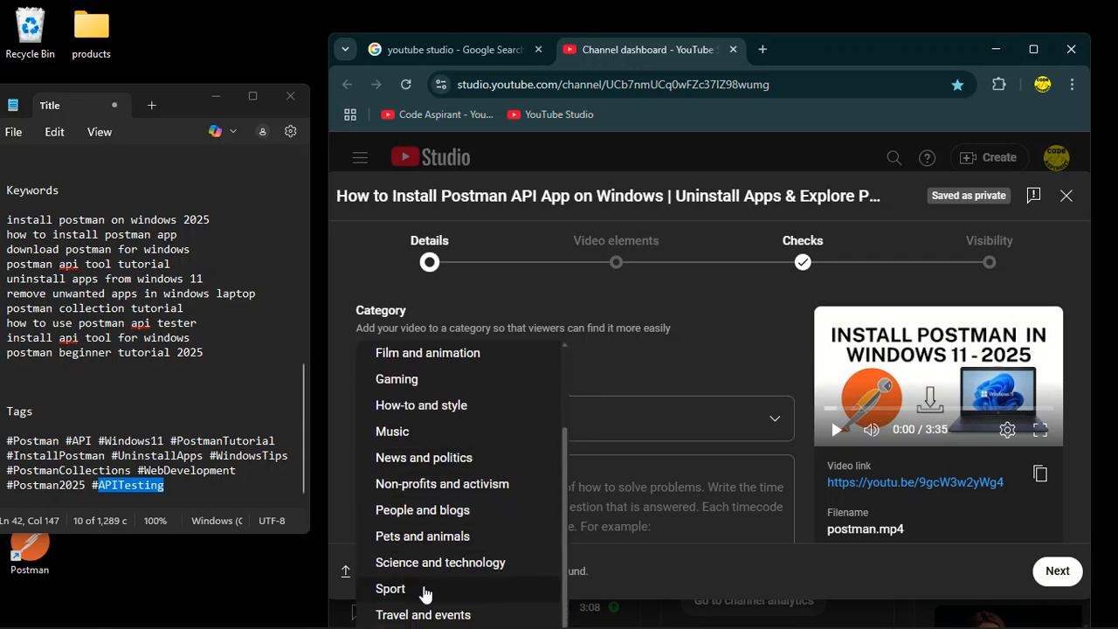
pyautogui.click(426, 567)
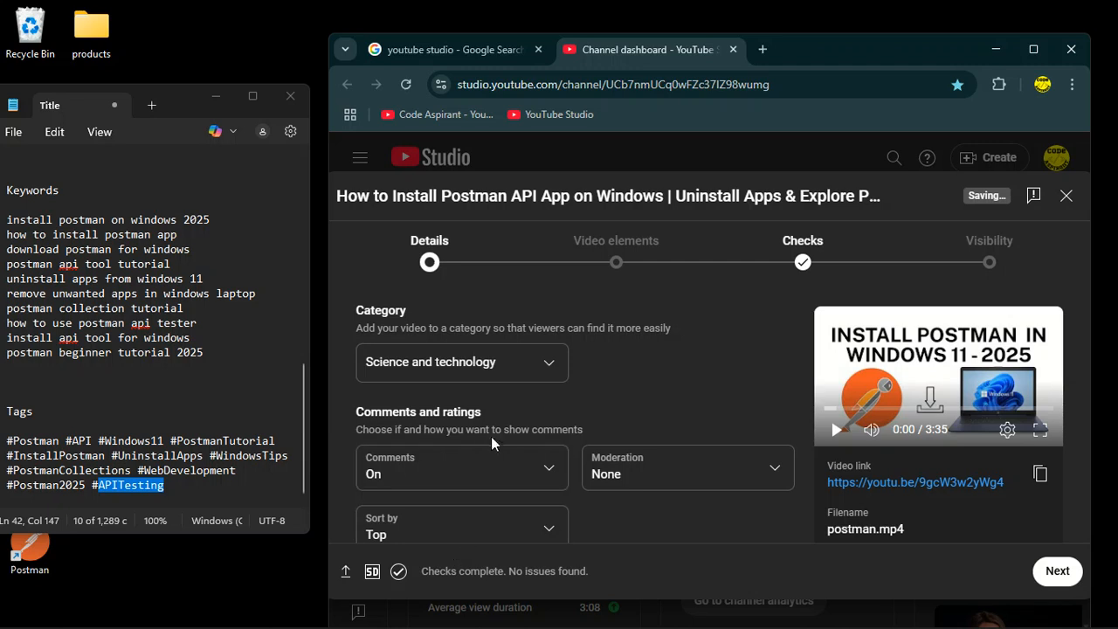
pyautogui.click(462, 363)
pyautogui.scroll(2, 448, 411)
pyautogui.scroll(1, 437, 395)
pyautogui.scroll(-3, 429, 432)
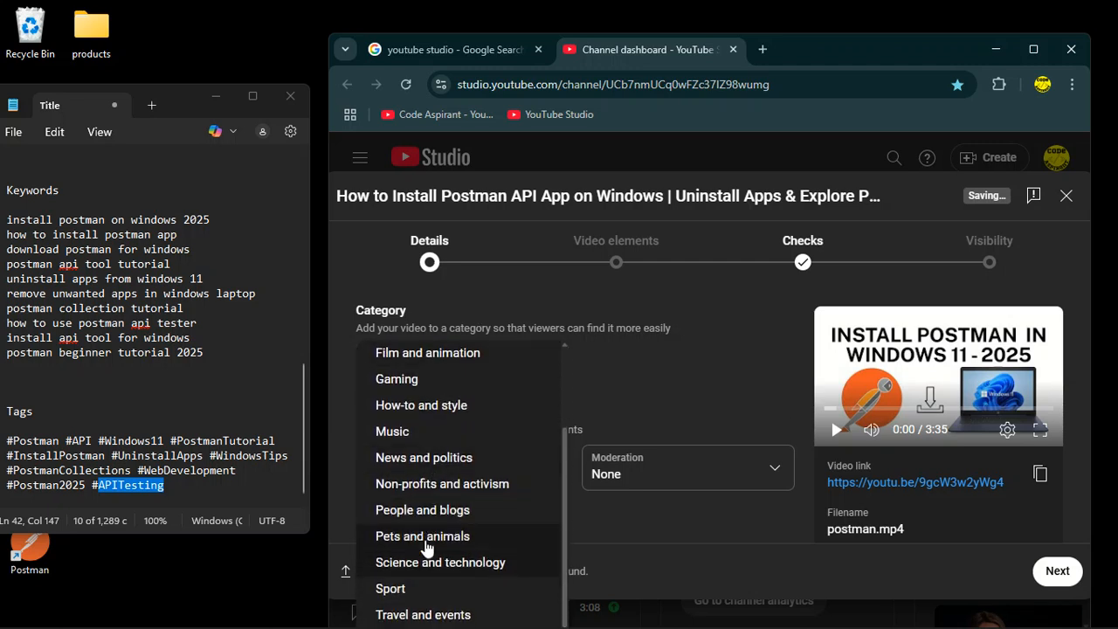
pyautogui.scroll(3, 429, 431)
pyautogui.click(432, 423)
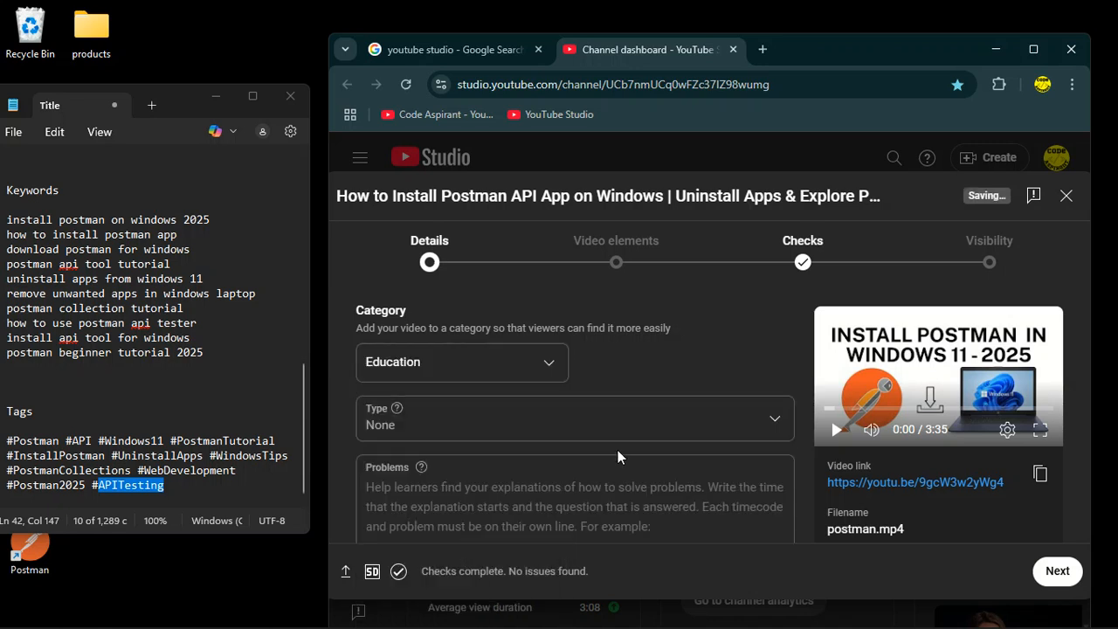
# In the Problems field, enter the line '0:10 installing postman in windows 11'.
pyautogui.scroll(-2, 472, 421)
pyautogui.click(483, 432)
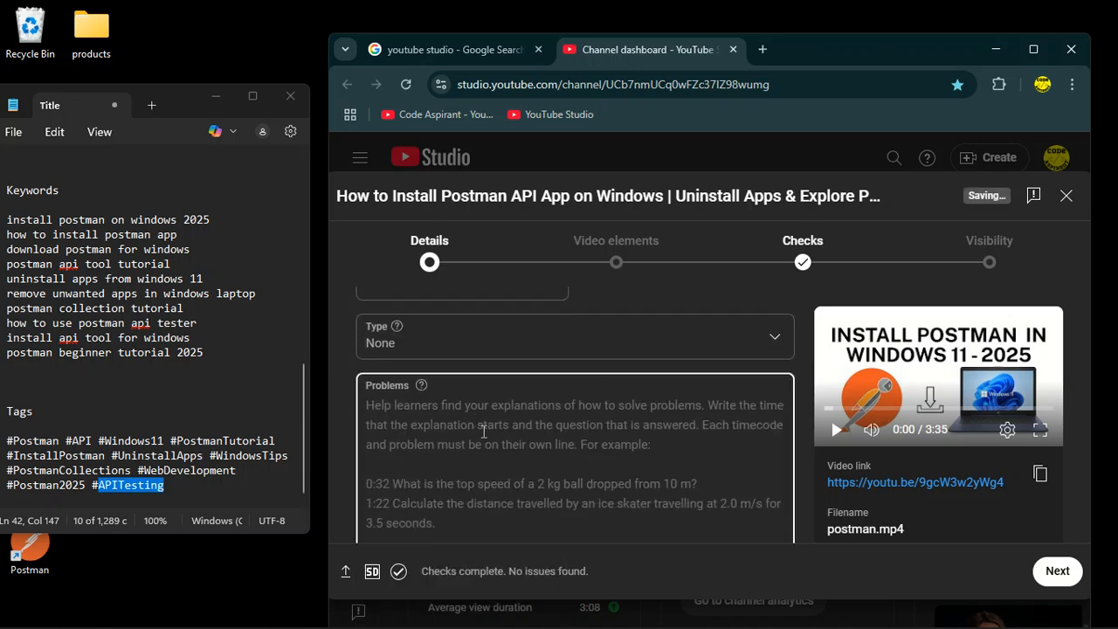
pyautogui.write('0')
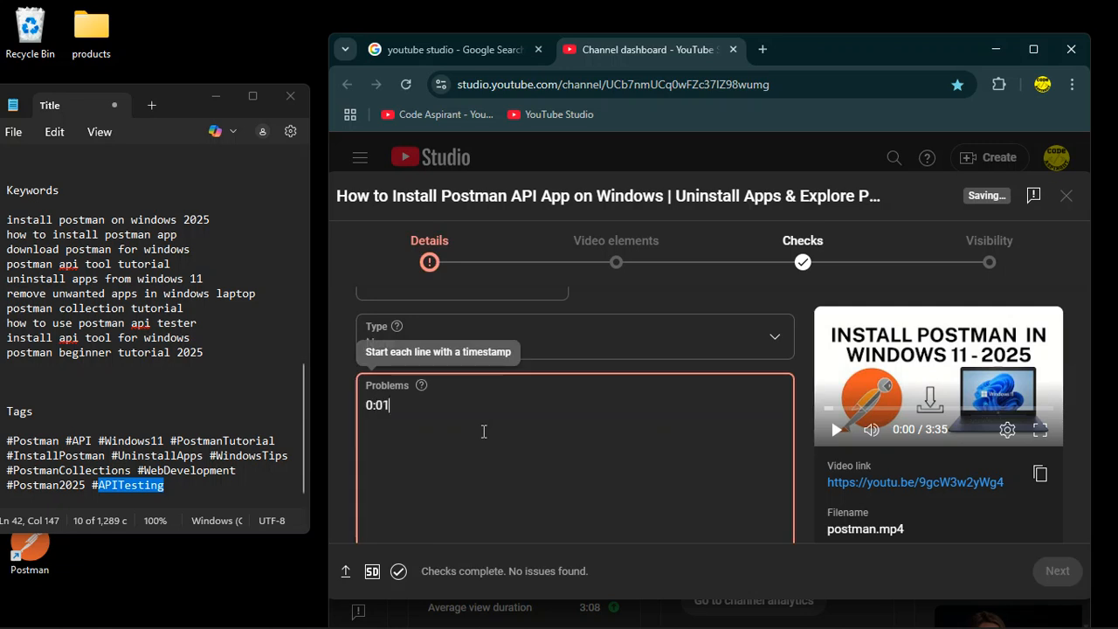
pyautogui.write(':10 installi')
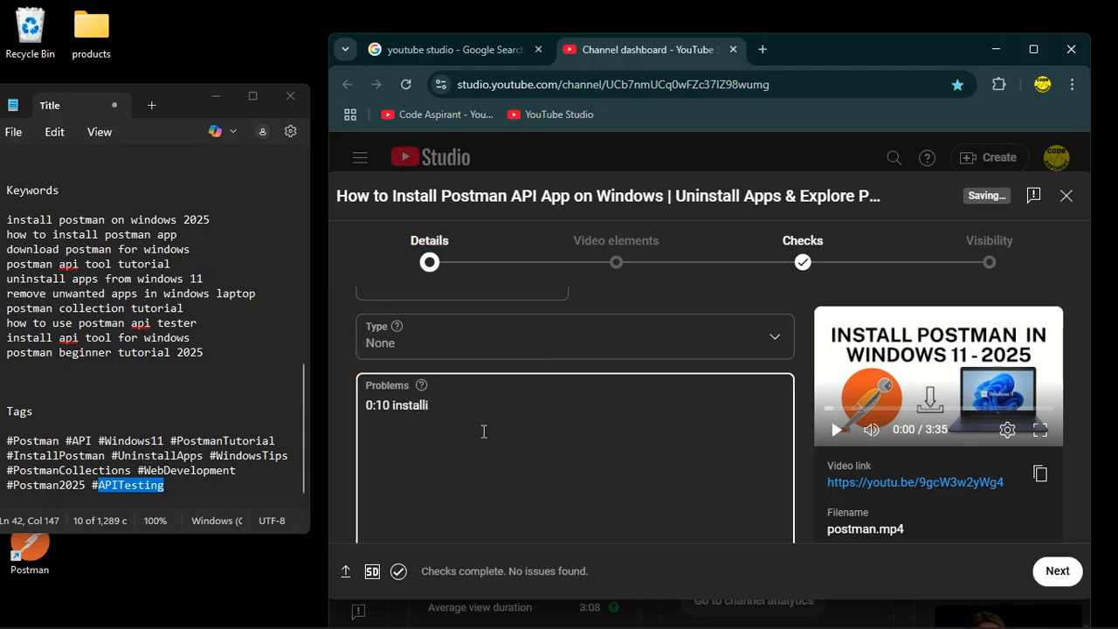
pyautogui.press('BackSpace')
pyautogui.press('BackSpace')
pyautogui.press('BackSpace')
pyautogui.press('BackSpace')
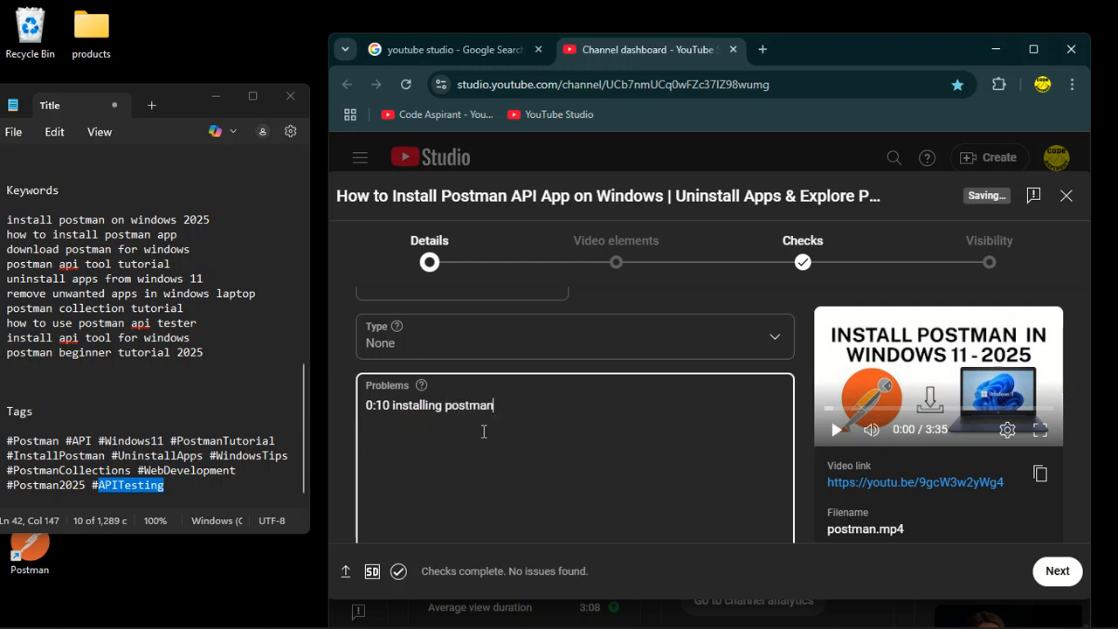
pyautogui.write('ws 11')
pyautogui.press('Return')
# Add the problem line '0:30 download postman from chrome'.
pyautogui.write('0')
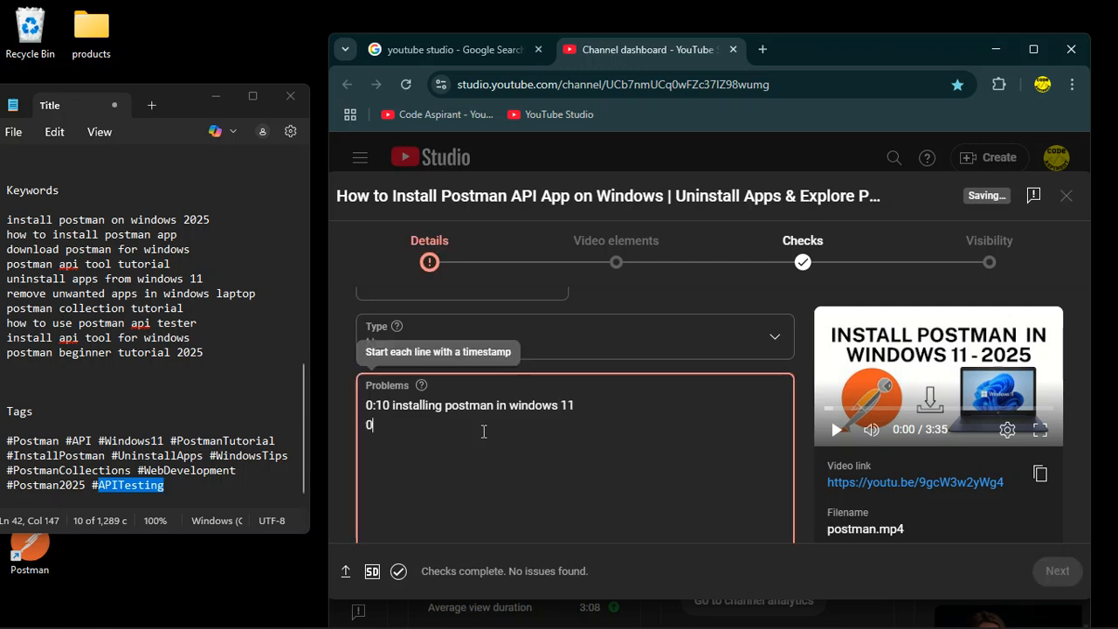
pyautogui.write(':30 ')
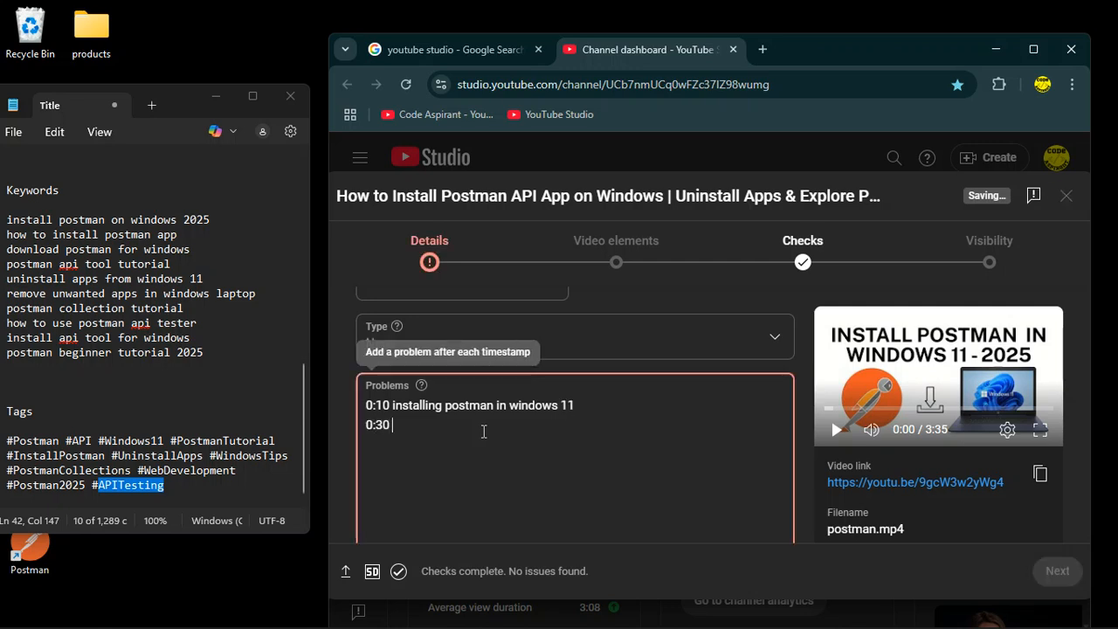
pyautogui.write('download postman from chrome')
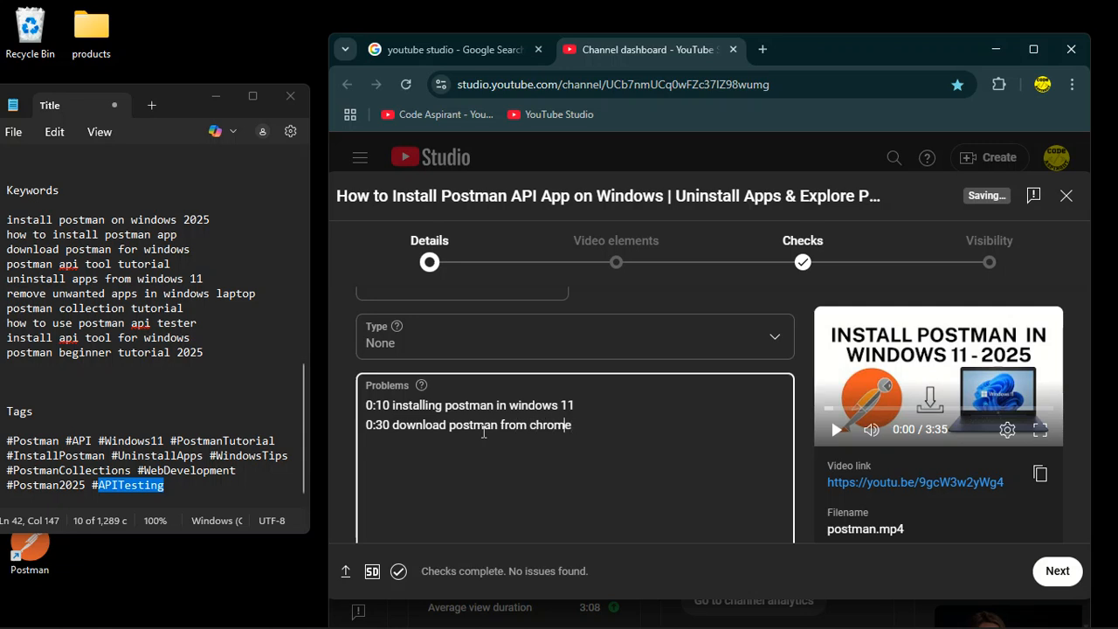
# Add the problem line '1:00 interface postman' in the Problems field.
pyautogui.write('0:')
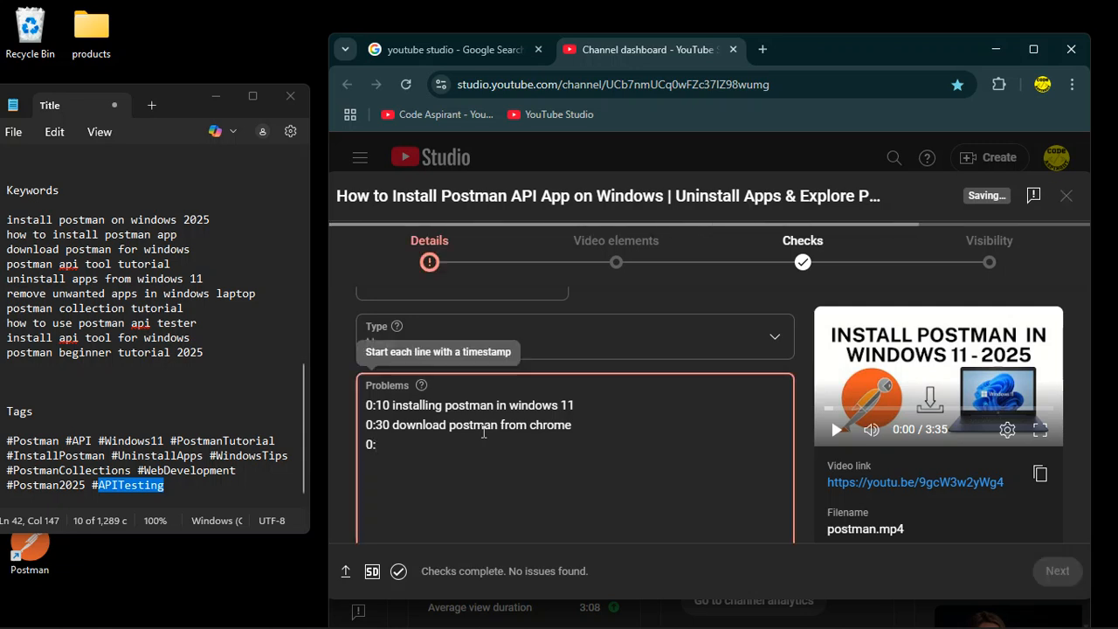
pyautogui.press('BackSpace')
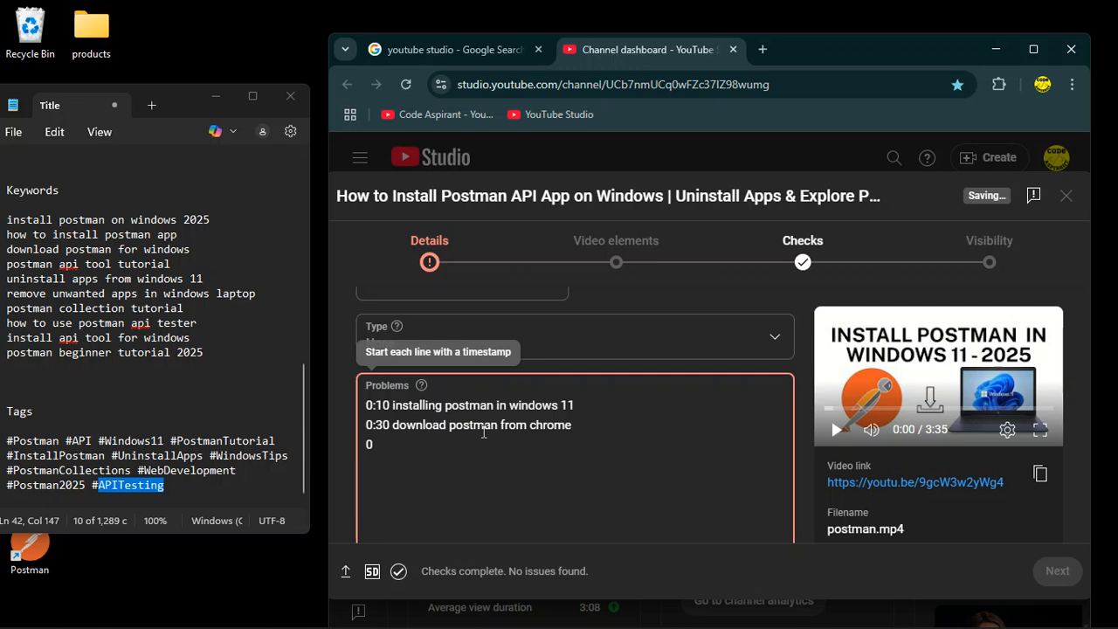
pyautogui.press('BackSpace')
pyautogui.write('1:00')
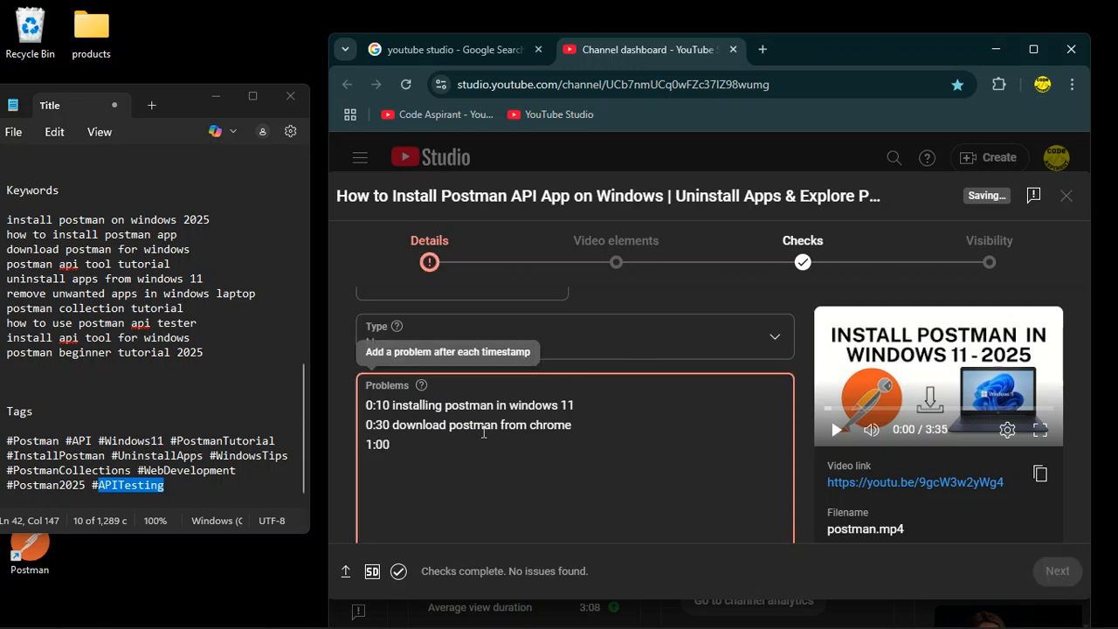
pyautogui.write(' int')
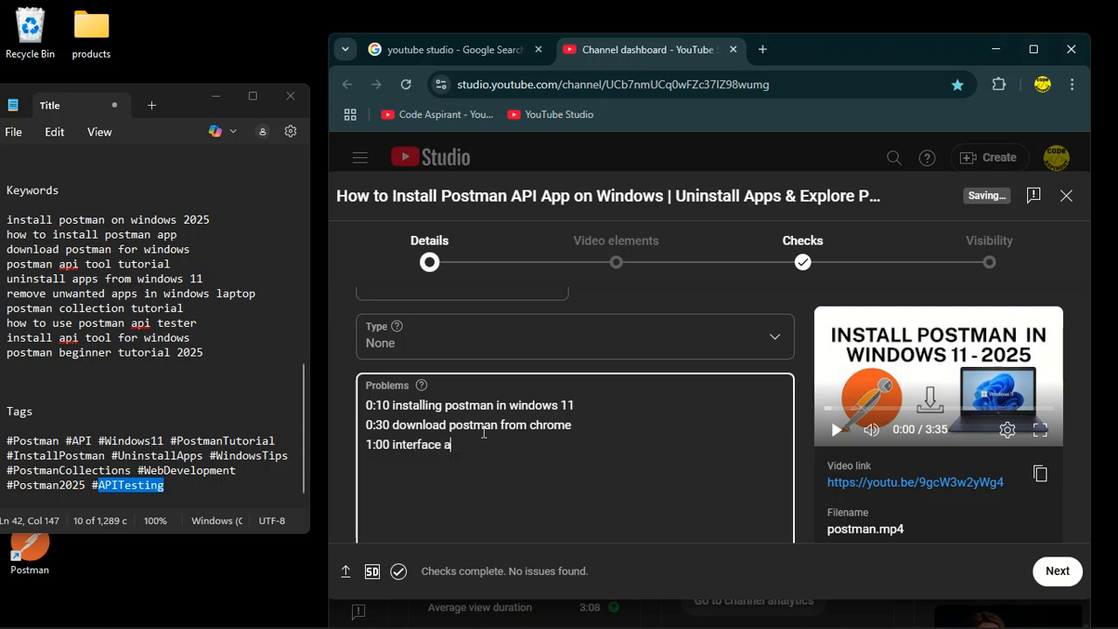
pyautogui.write('erface postman ')
pyautogui.write('1')
pyautogui.write(':30')
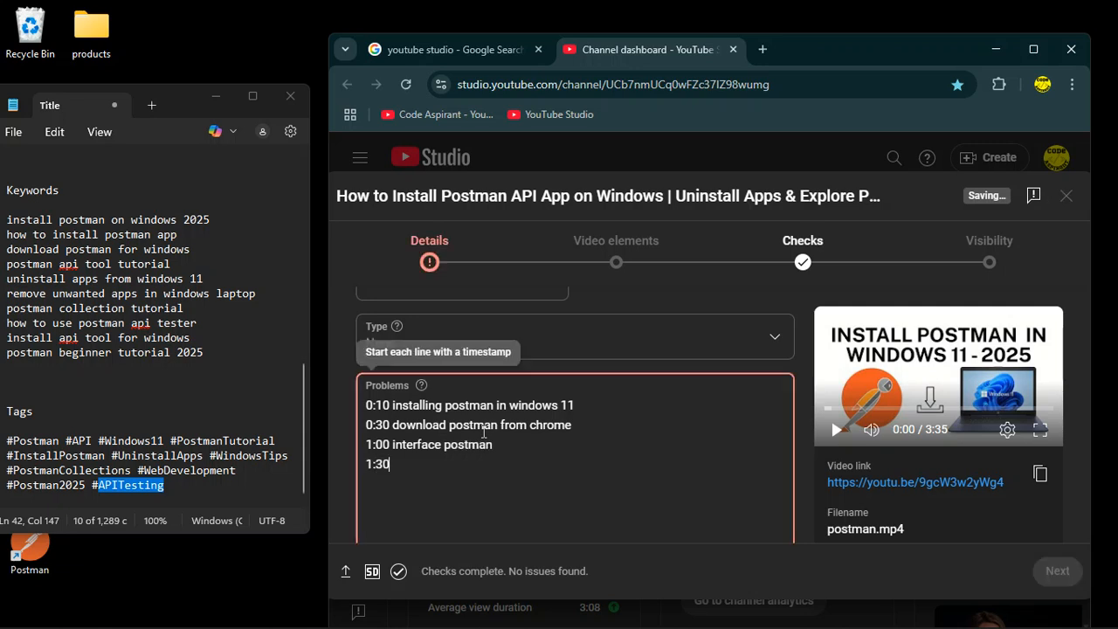
pyautogui.write(' collec')
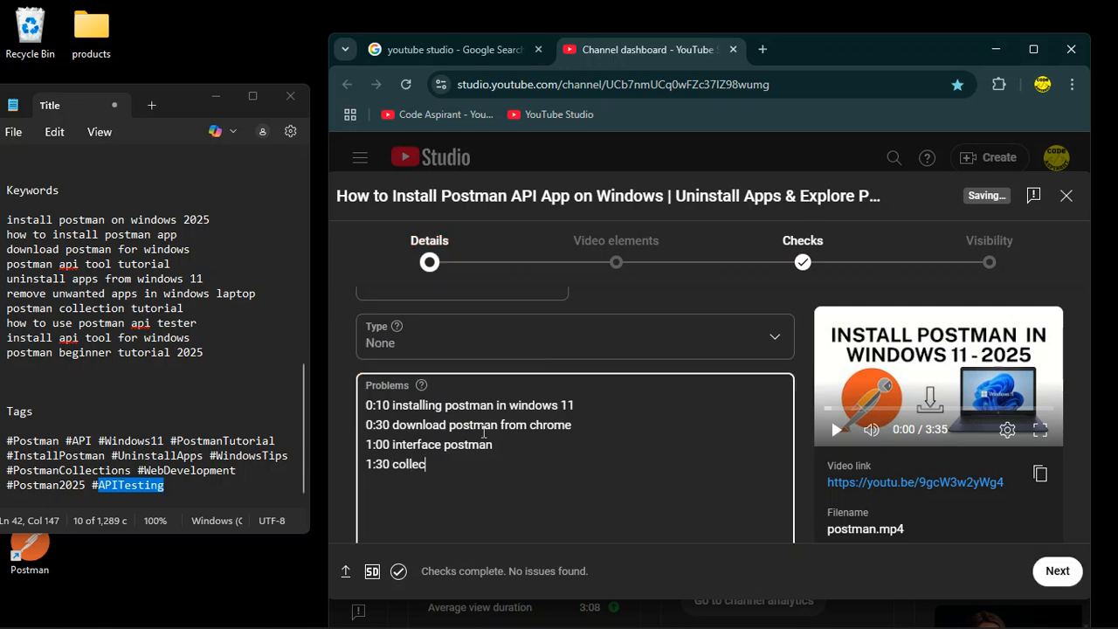
pyautogui.write('tion in postman')
# Finish the Details page, continue to Video elements and maximize the browser window.
pyautogui.scroll(-3, 483, 433)
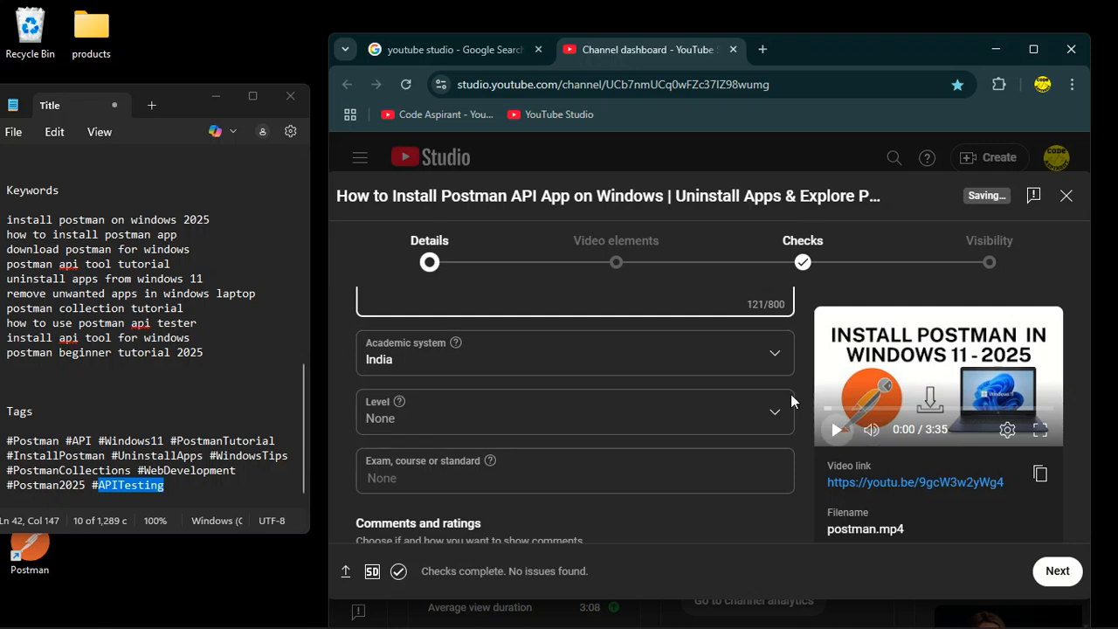
pyautogui.scroll(-3, 566, 402)
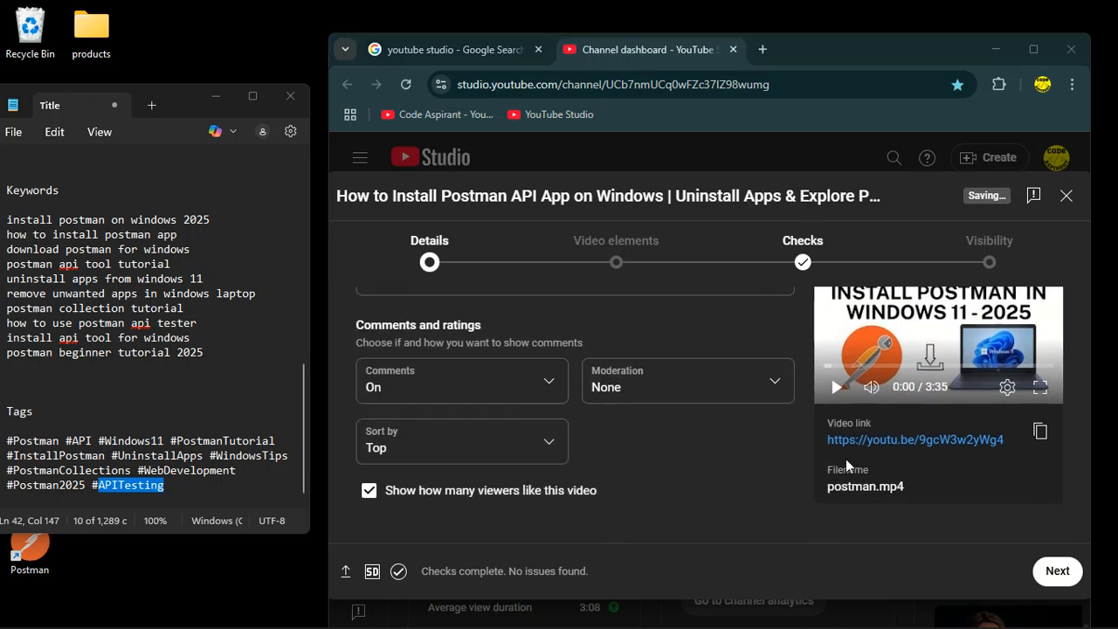
pyautogui.click(1057, 571)
pyautogui.scroll(-1, 597, 415)
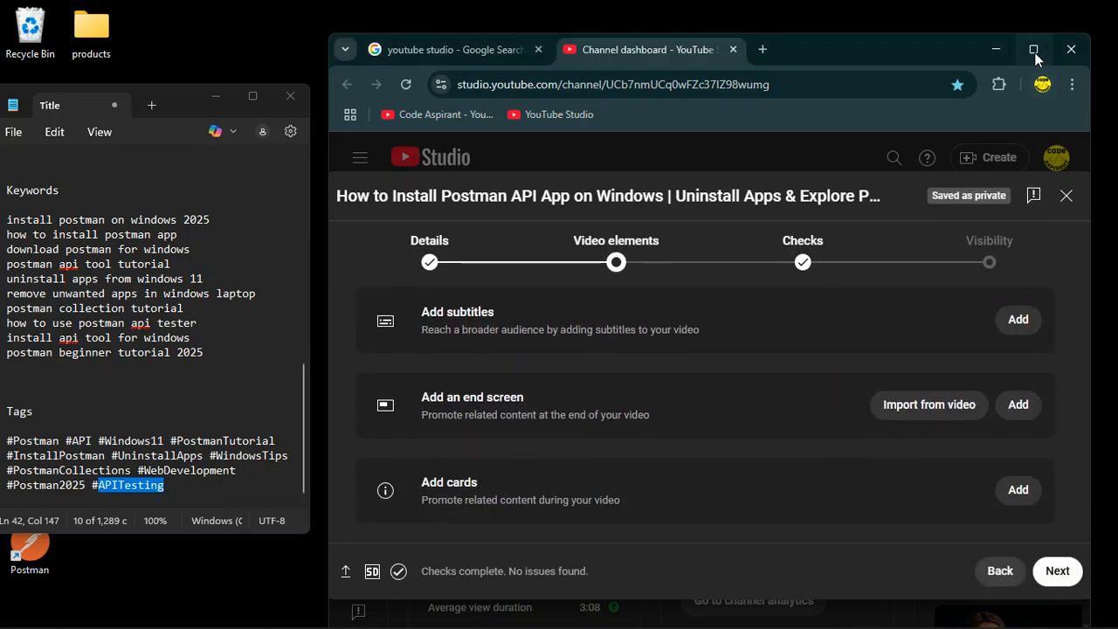
pyautogui.click(1033, 49)
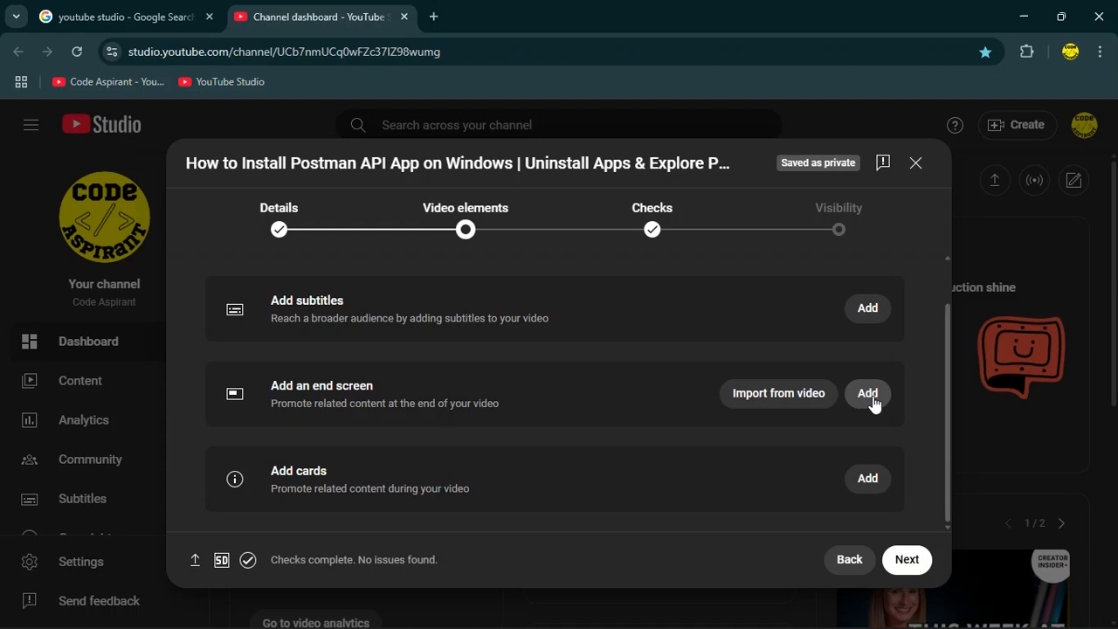
# Add an end screen imported from the latest video and save it.
pyautogui.click(779, 396)
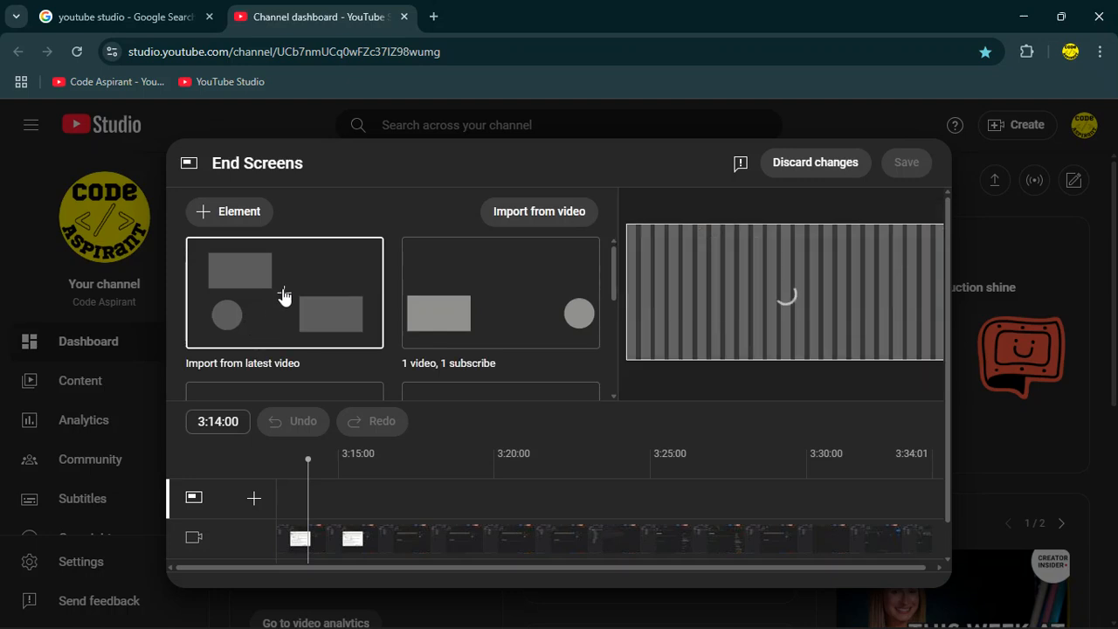
pyautogui.click(280, 328)
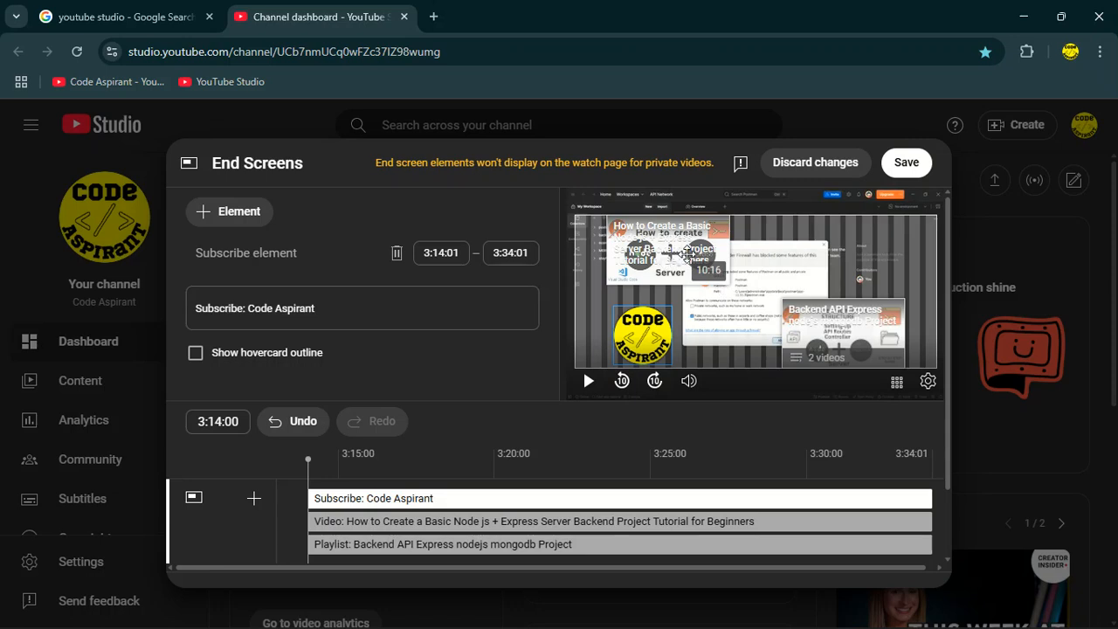
pyautogui.scroll(-1, 806, 385)
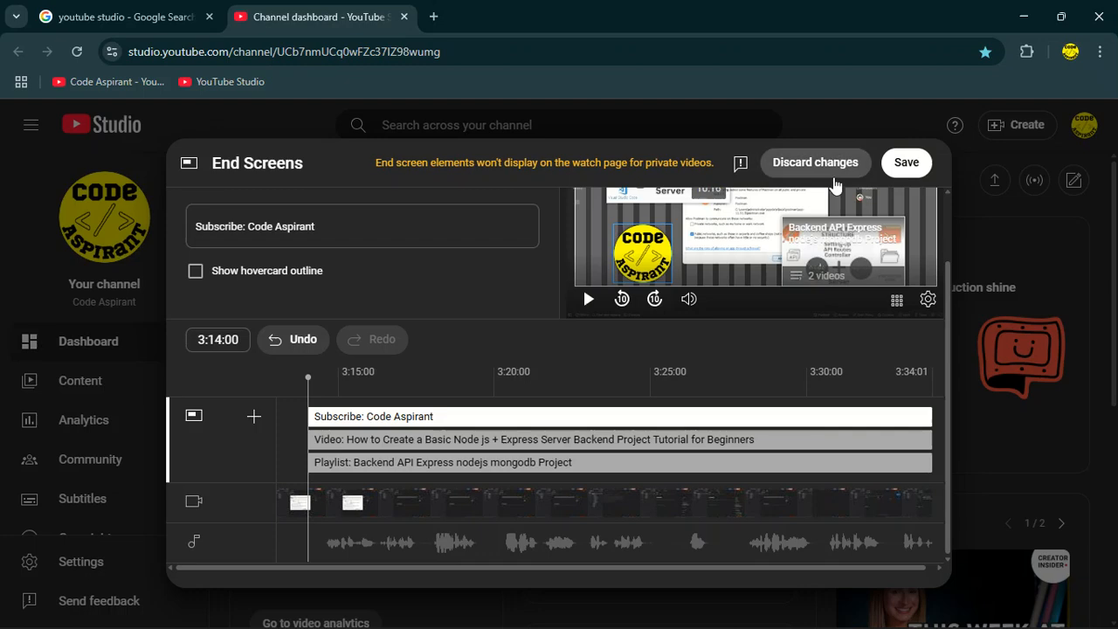
pyautogui.click(906, 162)
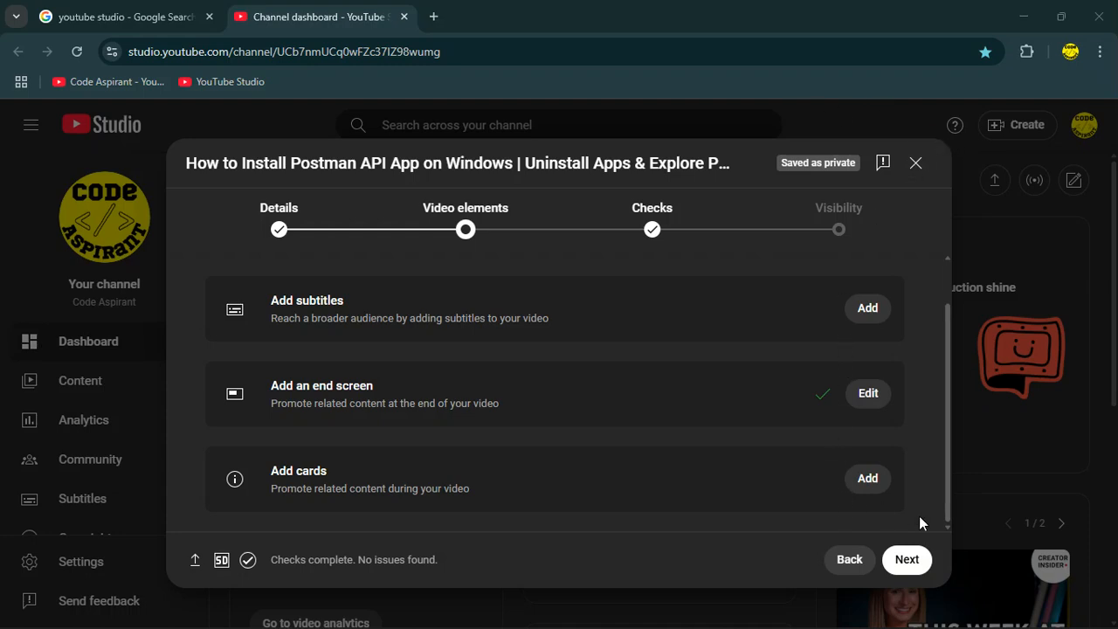
# Continue past Checks to the Visibility page and set the video to Public.
pyautogui.click(906, 559)
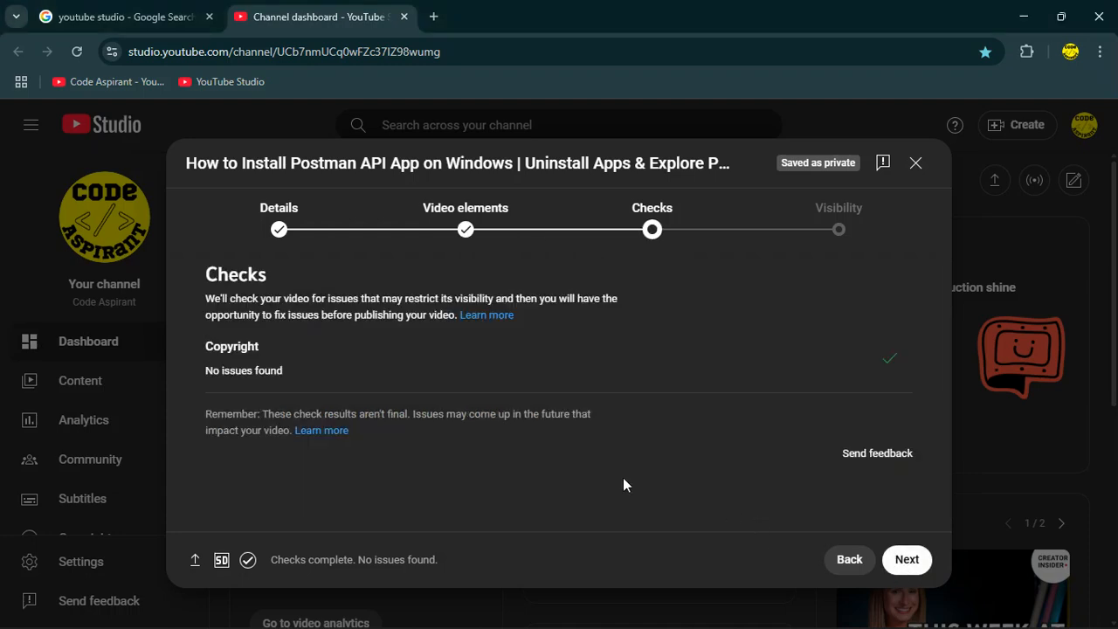
pyautogui.click(900, 559)
pyautogui.scroll(-3, 394, 375)
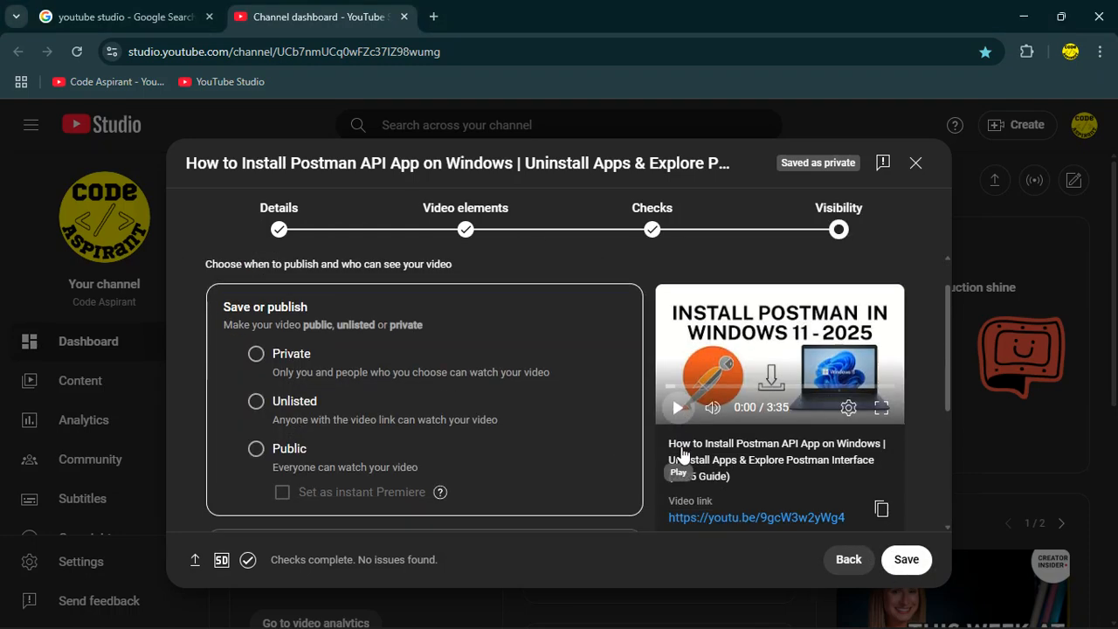
pyautogui.scroll(2, 385, 370)
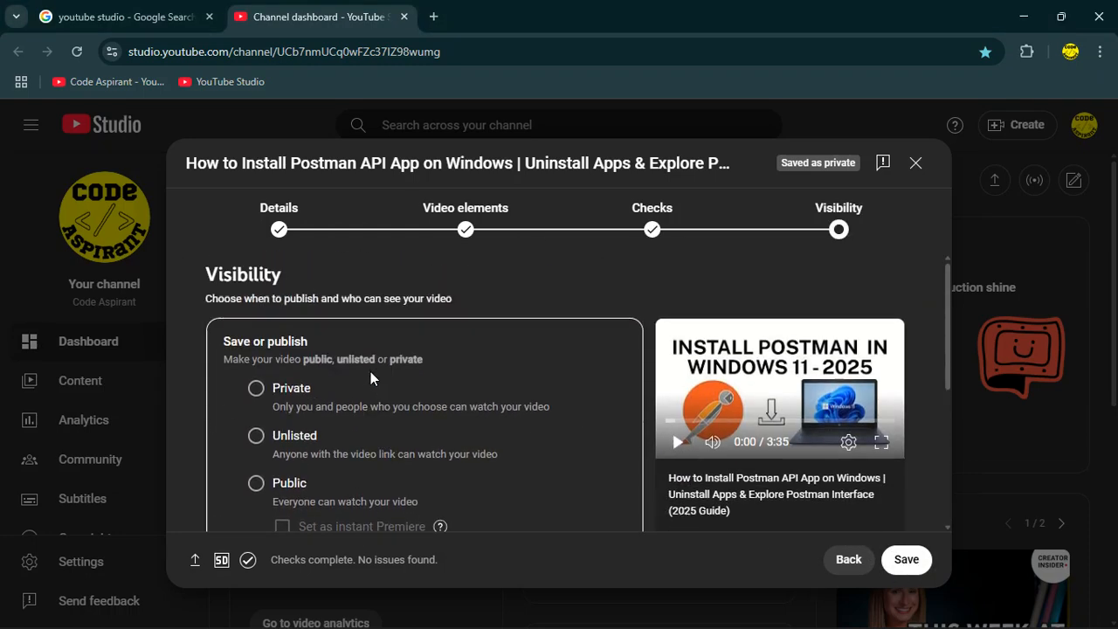
pyautogui.click(256, 483)
pyautogui.scroll(-4, 280, 393)
pyautogui.scroll(3, 293, 392)
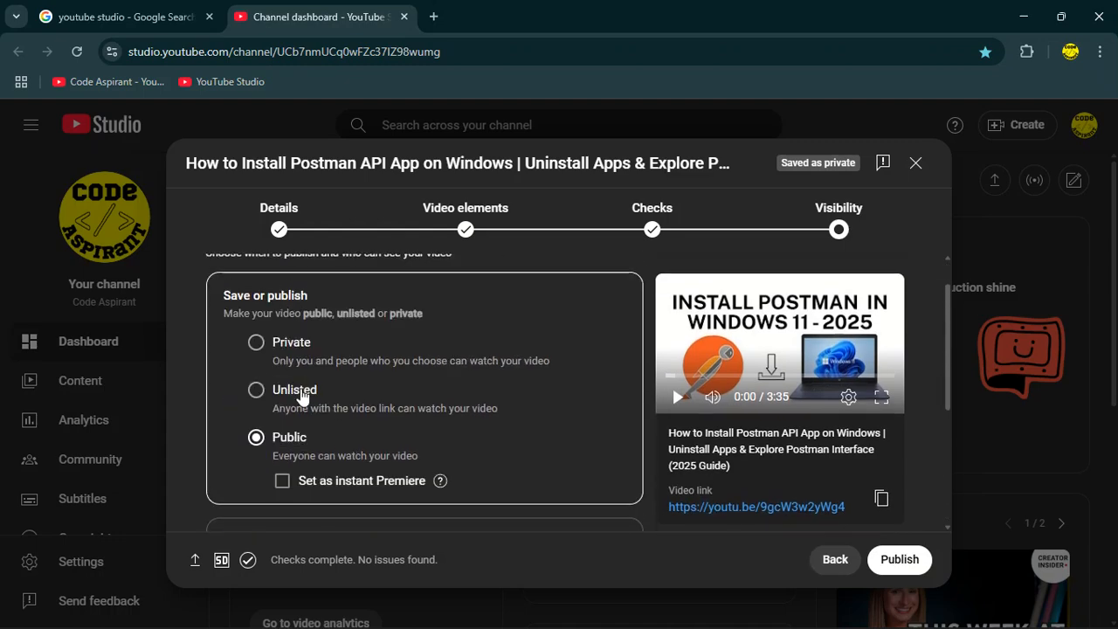
pyautogui.scroll(-2, 327, 427)
pyautogui.click(323, 465)
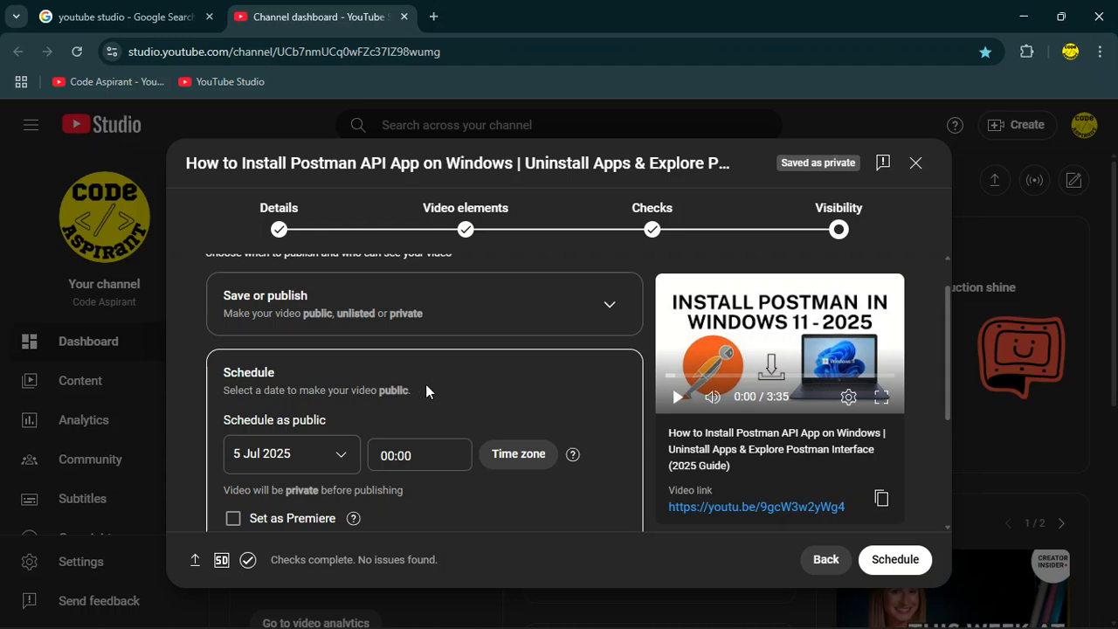
pyautogui.scroll(-1, 426, 389)
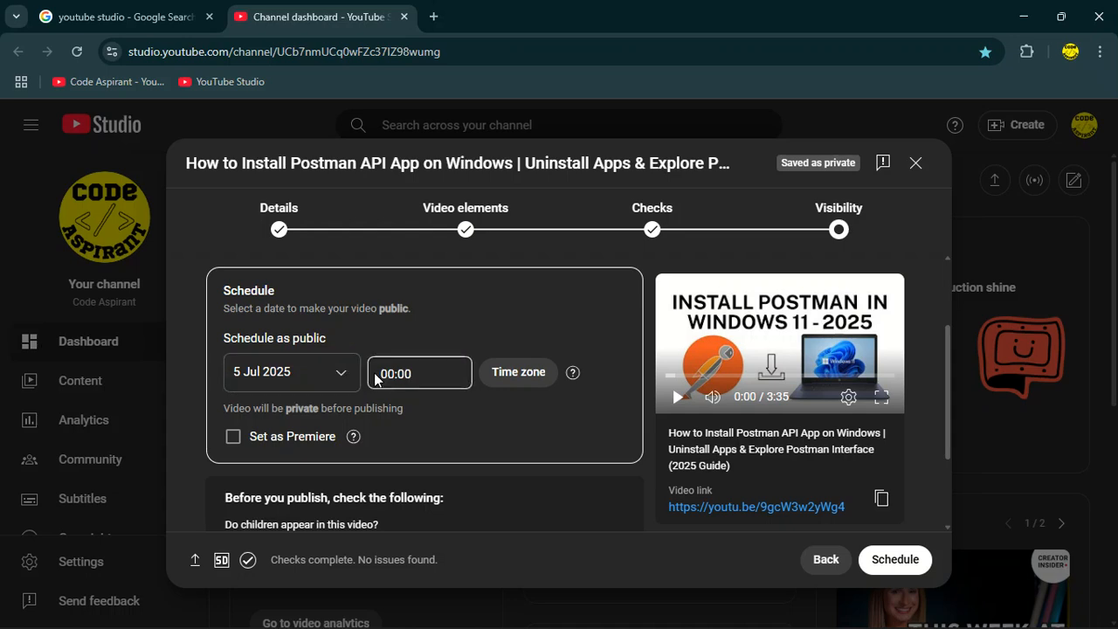
pyautogui.scroll(1, 403, 375)
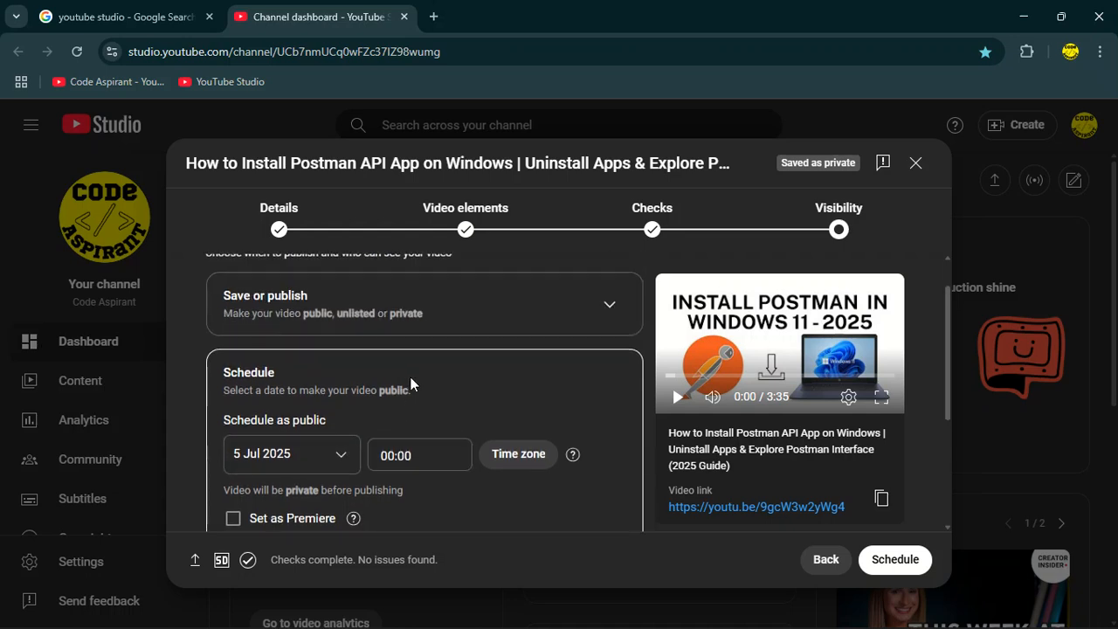
pyautogui.click(453, 322)
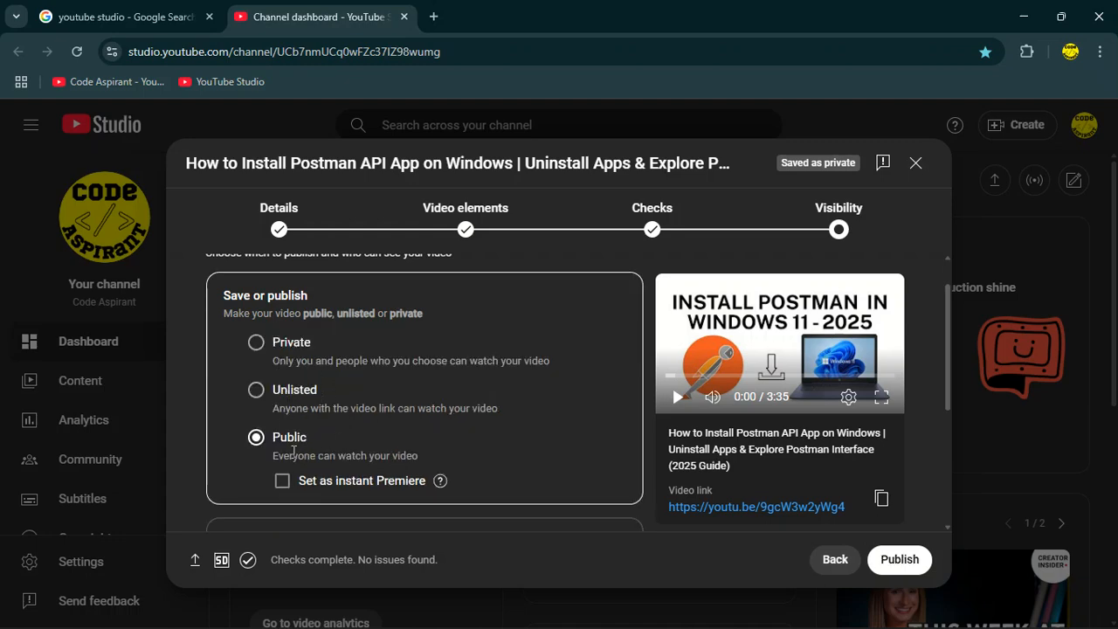
# Publish the video.
pyautogui.scroll(1, 319, 426)
pyautogui.scroll(-3, 358, 437)
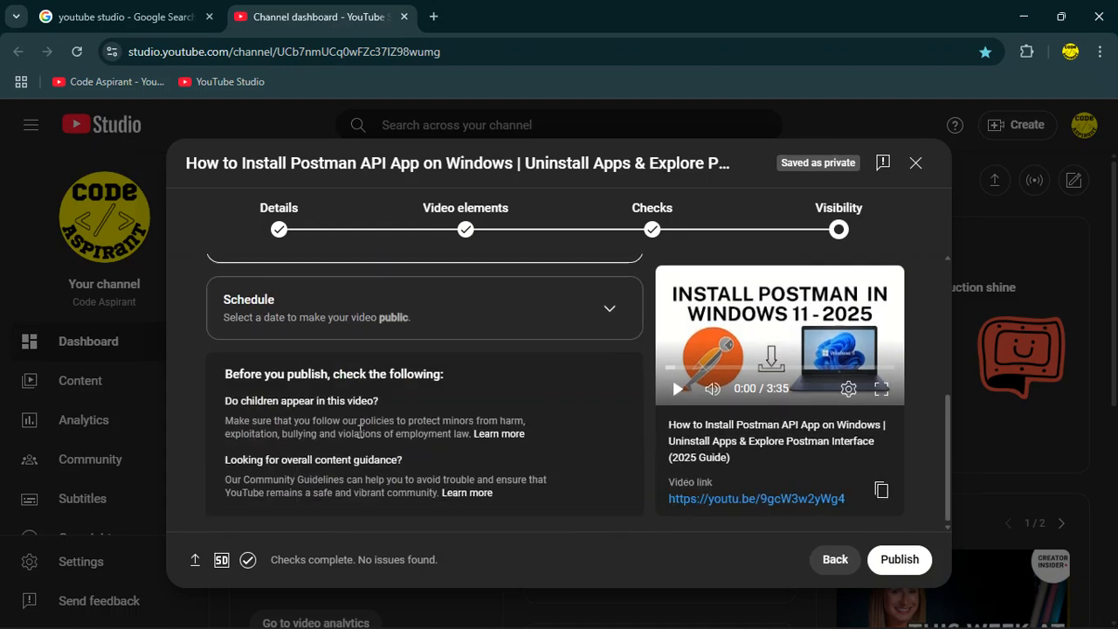
pyautogui.scroll(2, 287, 421)
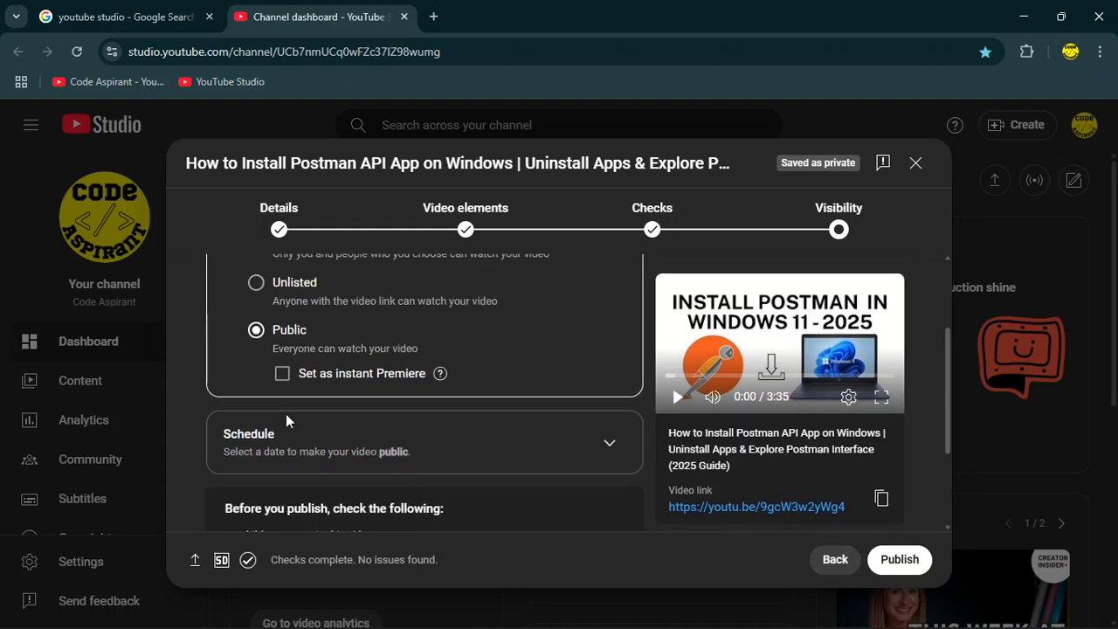
pyautogui.scroll(2, 286, 421)
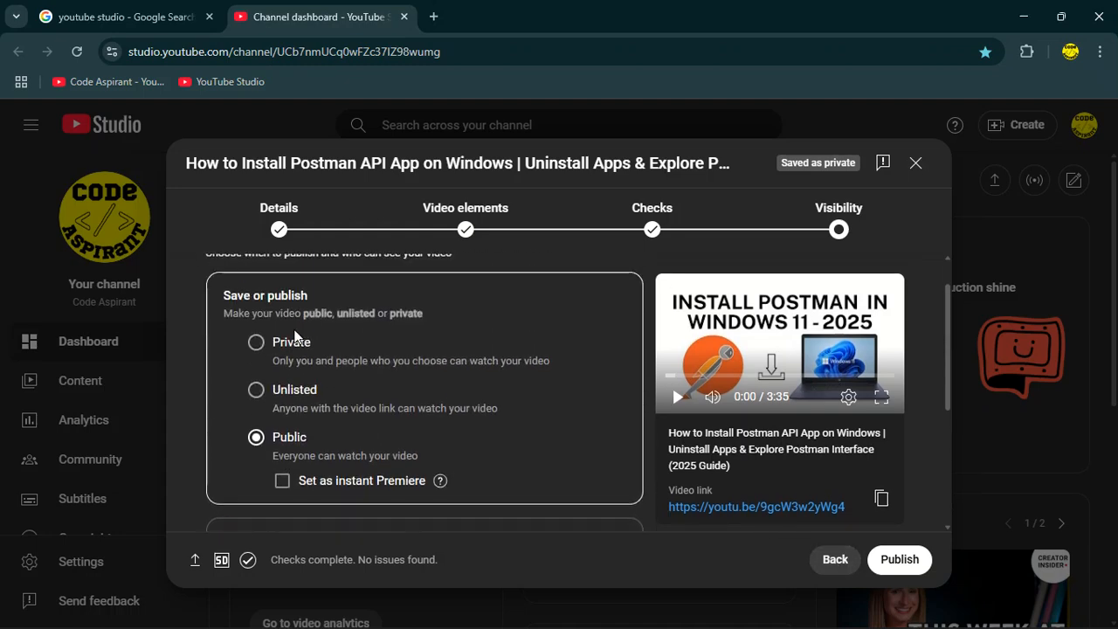
pyautogui.click(913, 559)
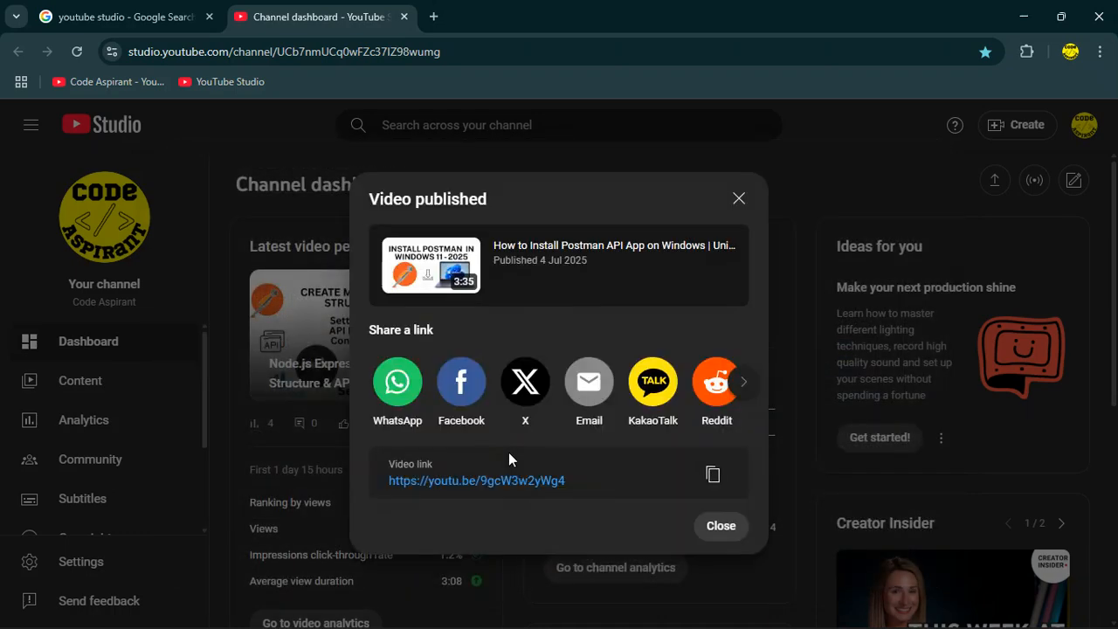
# Close the published-video dialog and open the channel's Content page to view the uploaded video.
pyautogui.click(738, 531)
pyautogui.scroll(-2, 232, 398)
pyautogui.click(120, 379)
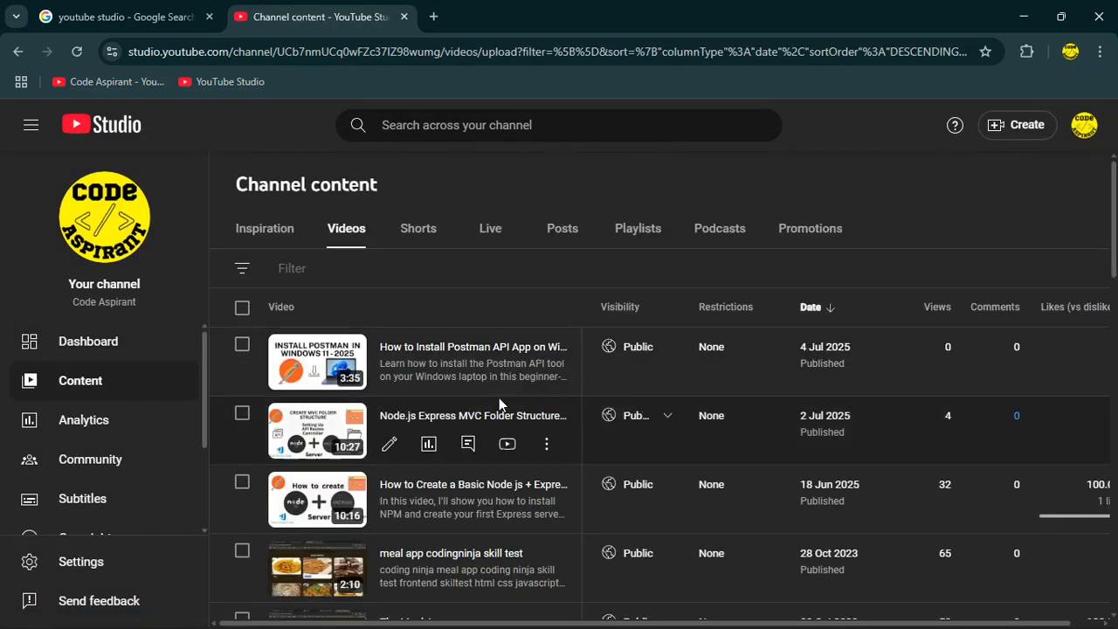